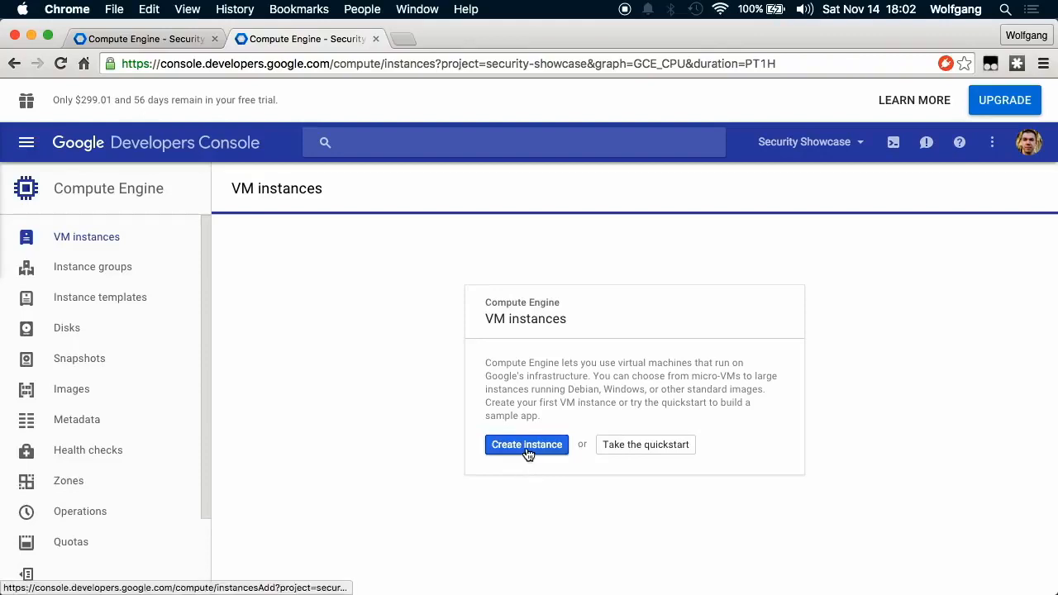
Start a new VM instance named 'backend' and scroll down to its boot disk settings.
{"action": "left_click", "coordinate": [524, 448]}
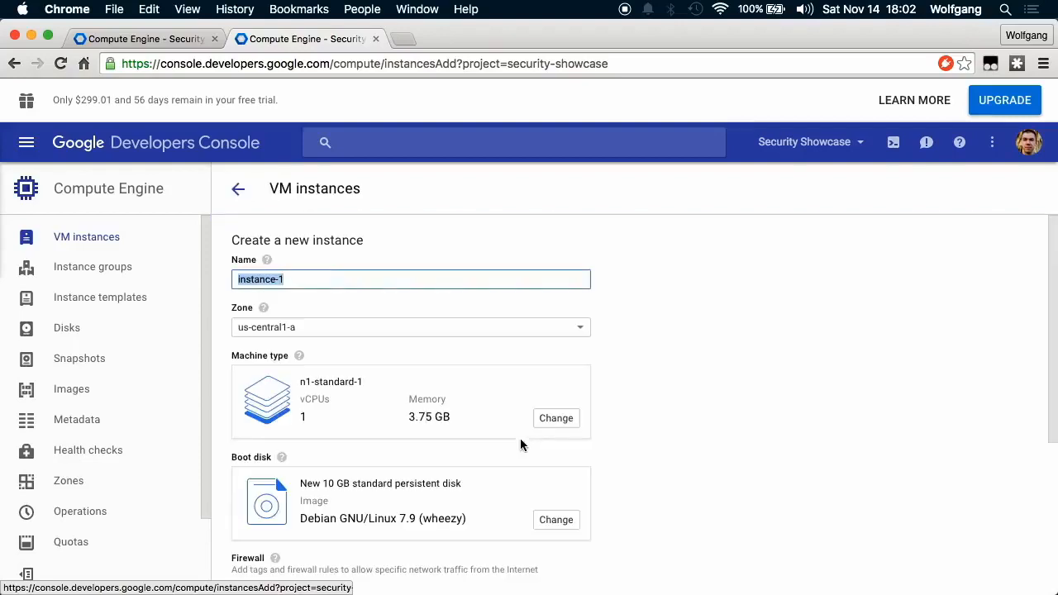
{"action": "left_click", "coordinate": [378, 279]}
{"action": "key", "text": "super+a"}
{"action": "type", "text": "backend"}
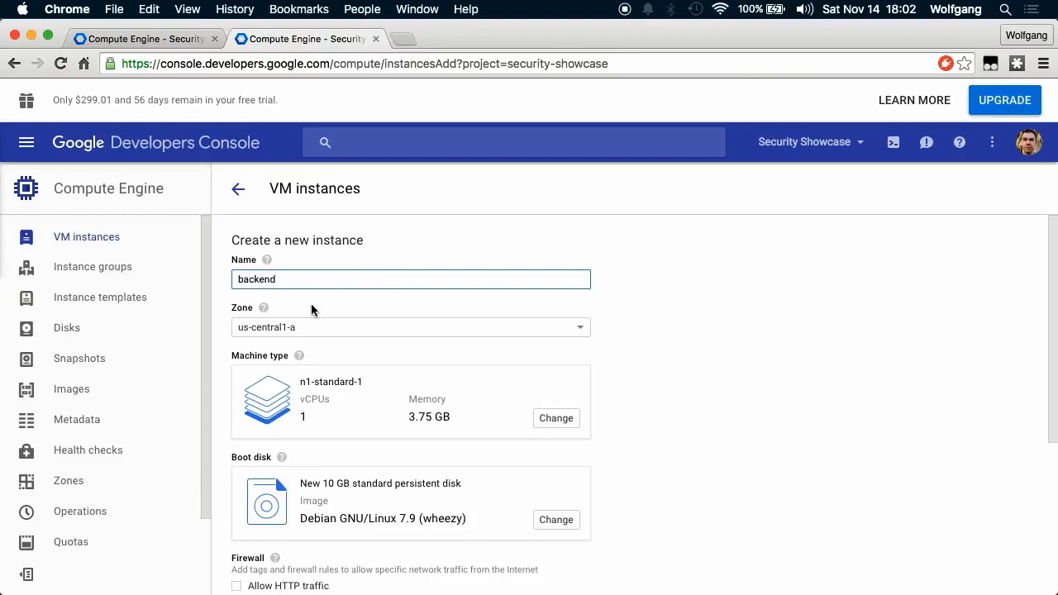
{"action": "scroll", "coordinate": [311, 304], "scroll_direction": "down", "scroll_amount": 2}
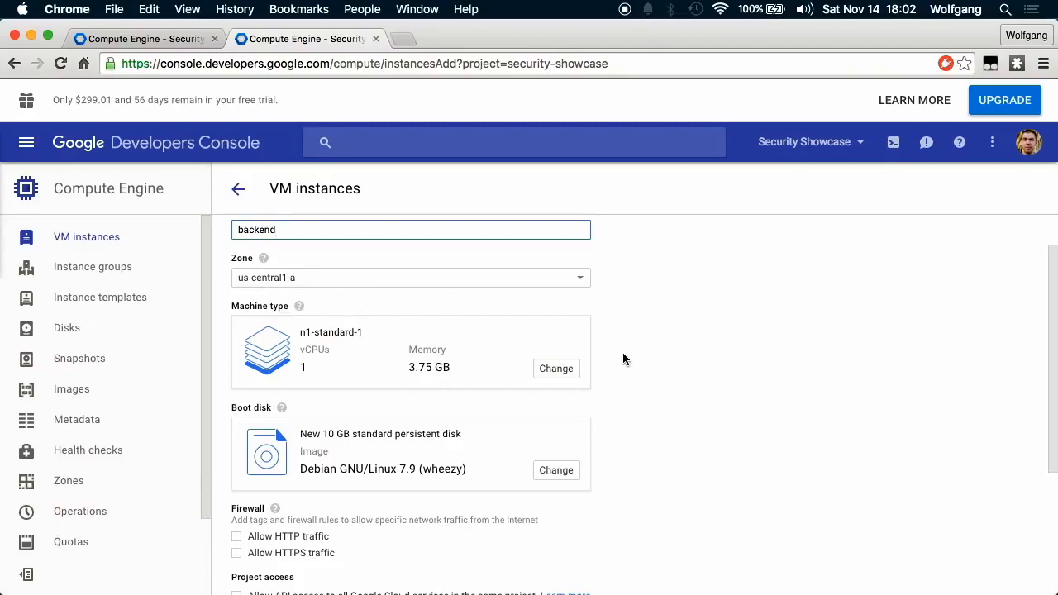
{"action": "scroll", "coordinate": [623, 359], "scroll_direction": "down", "scroll_amount": 2}
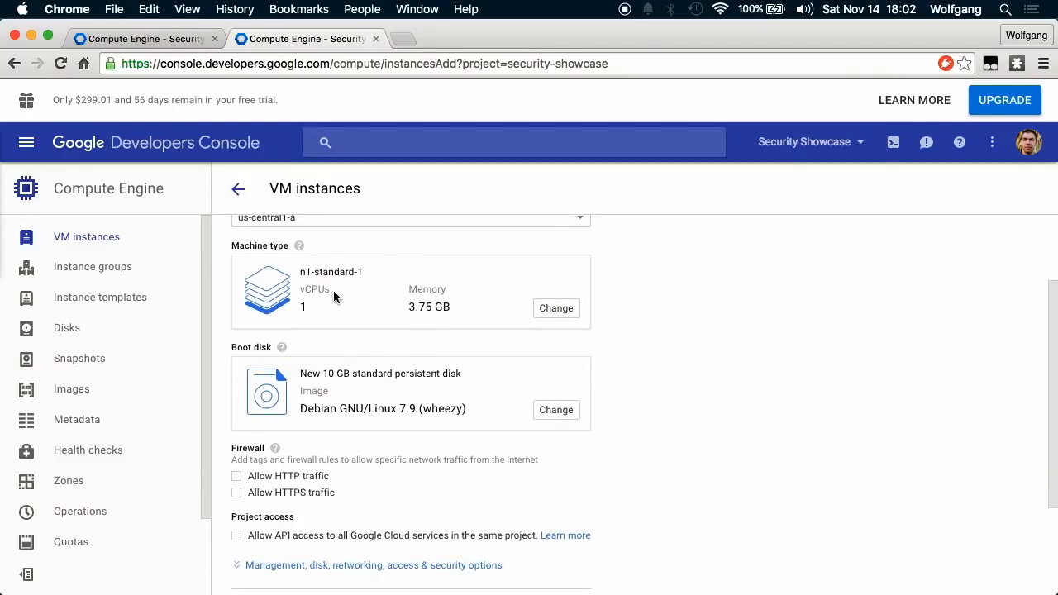
{"action": "scroll", "coordinate": [367, 319], "scroll_direction": "down", "scroll_amount": 2}
Switch the boot disk to the custom image debian-git-jdk8-mvn.
{"action": "left_click", "coordinate": [574, 335]}
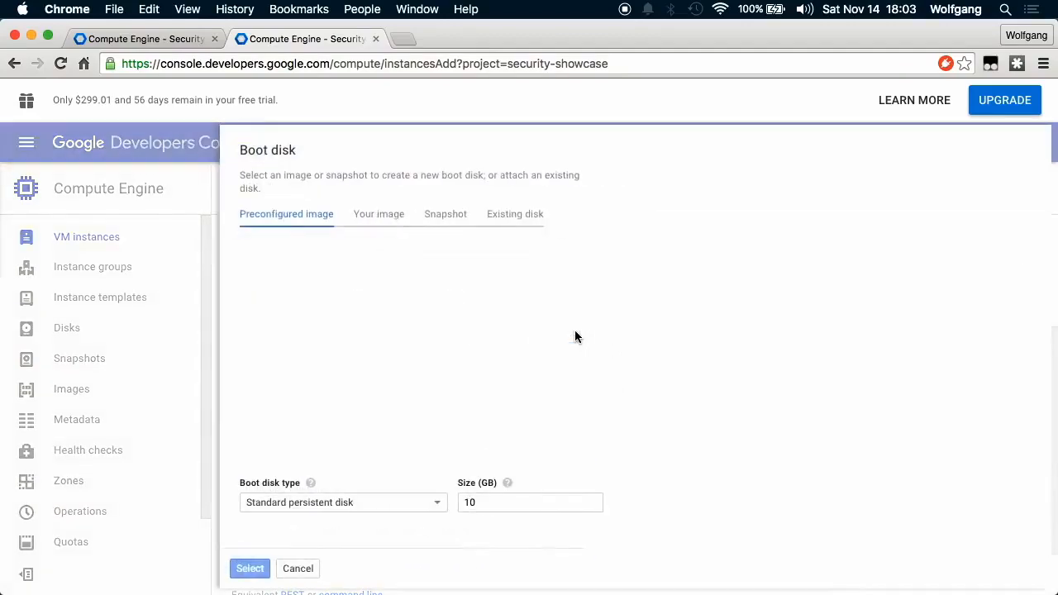
{"action": "left_click", "coordinate": [382, 215]}
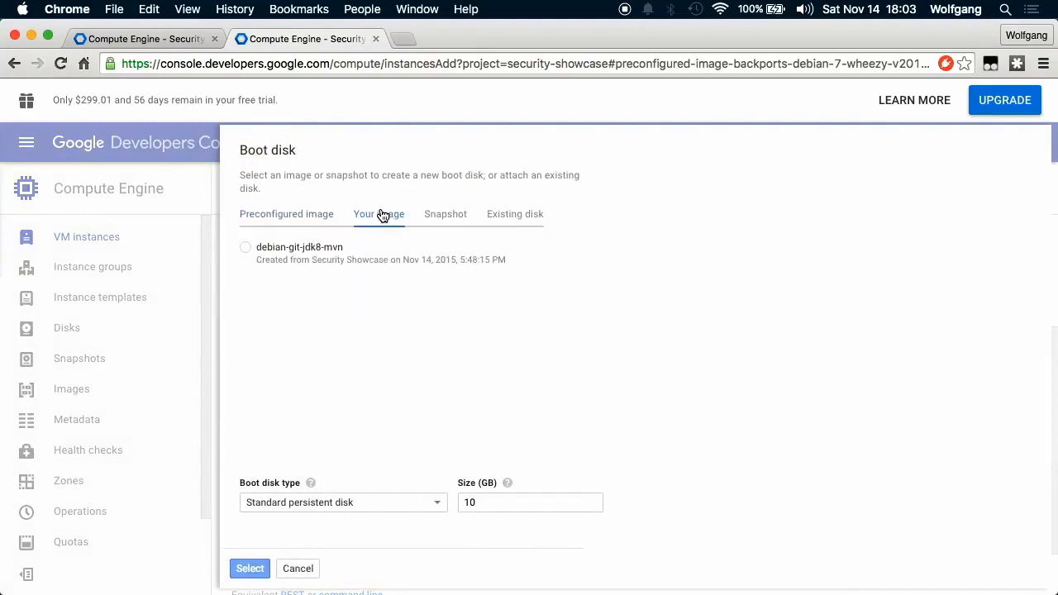
{"action": "left_click", "coordinate": [245, 249]}
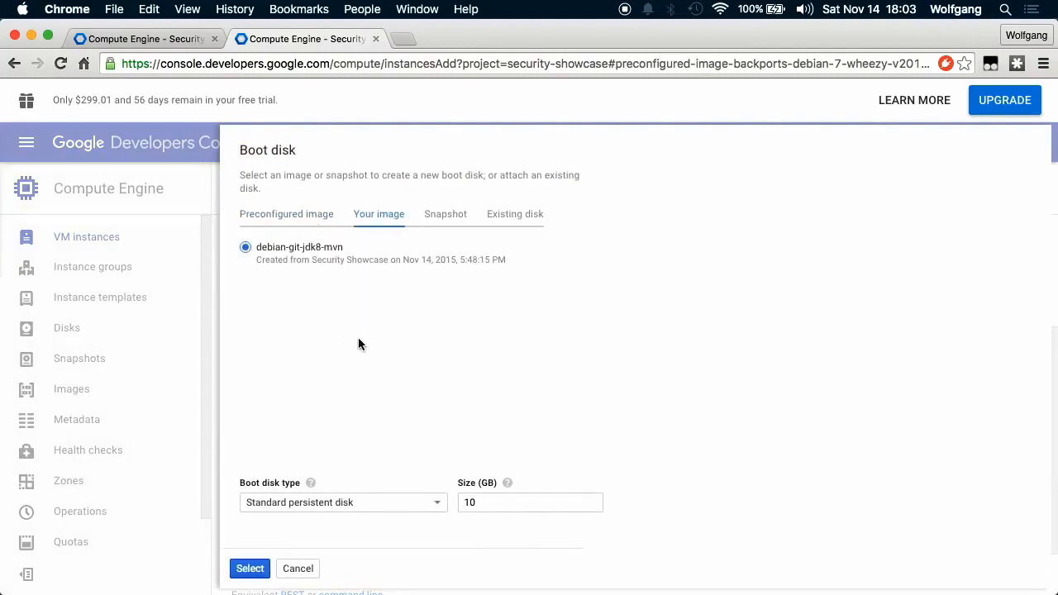
{"action": "left_click", "coordinate": [253, 569]}
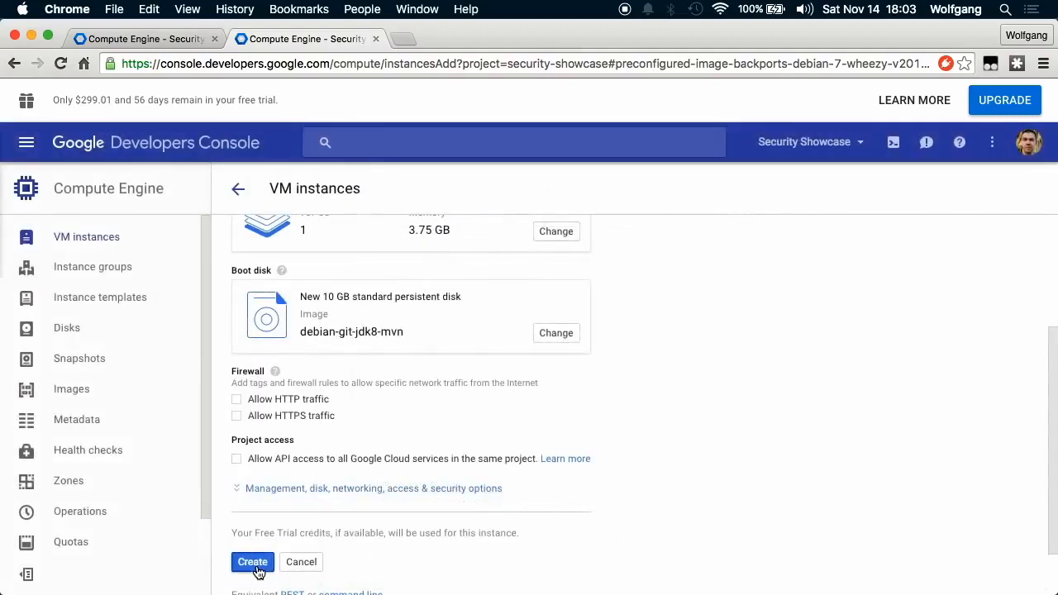
{"action": "scroll", "coordinate": [641, 413], "scroll_direction": "down", "scroll_amount": 2}
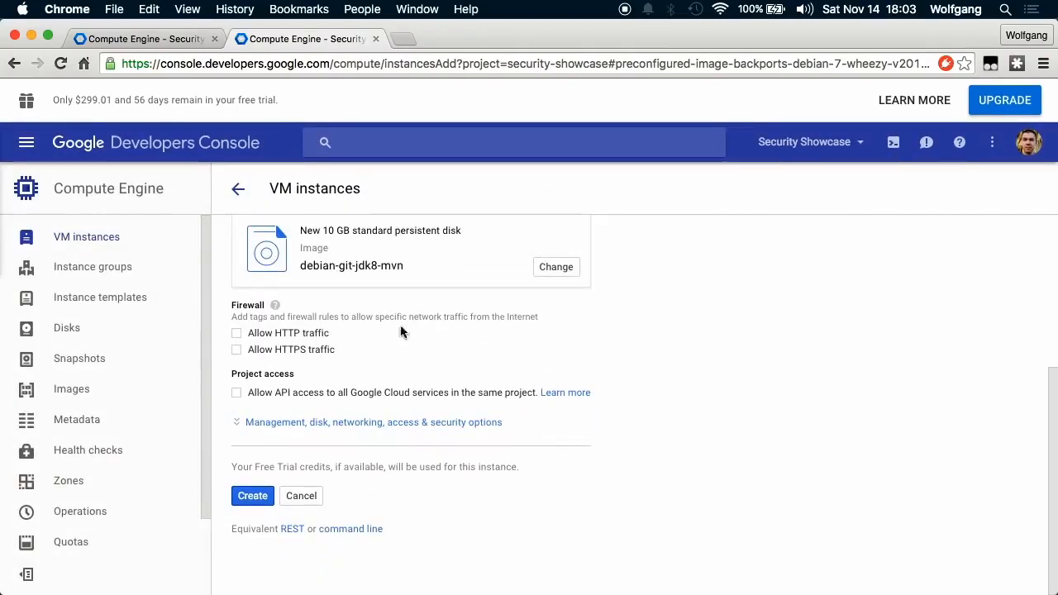
Allow HTTP traffic and create the backend instance, then view it in the instance list.
{"action": "left_click", "coordinate": [237, 333]}
{"action": "left_click", "coordinate": [252, 497]}
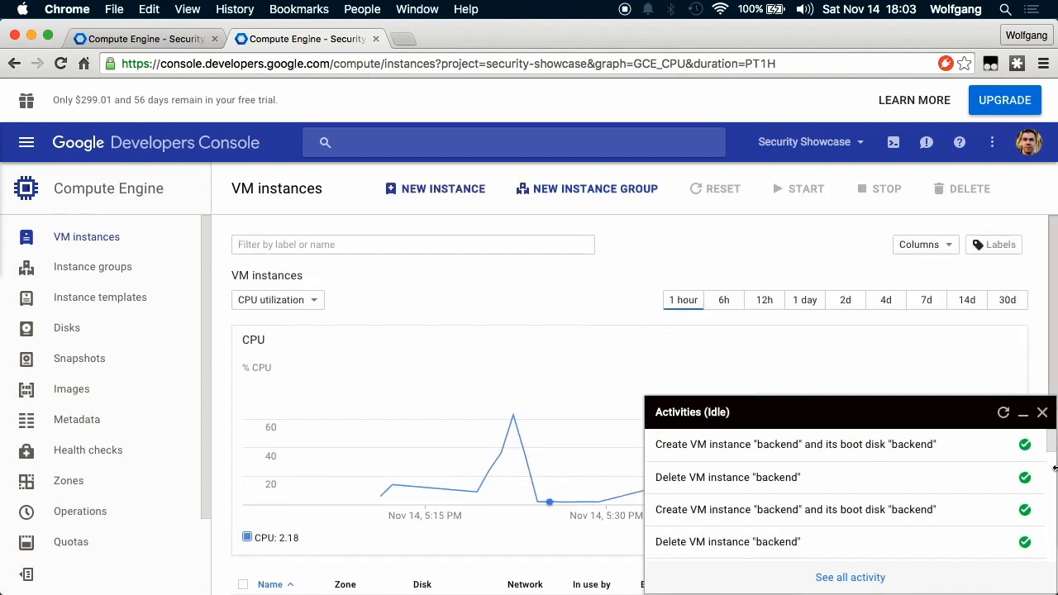
{"action": "left_click", "coordinate": [1042, 412]}
{"action": "scroll", "coordinate": [686, 466], "scroll_direction": "down", "scroll_amount": 2}
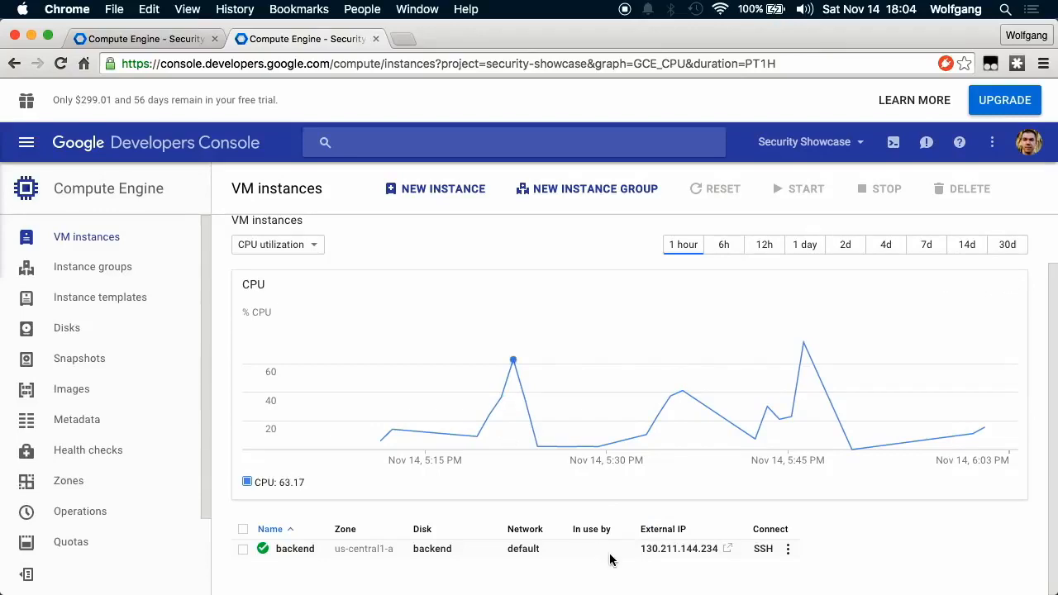
Select and copy the backend instance's external IP 130.211.144.234.
{"action": "left_click_drag", "start_coordinate": [630, 550], "coordinate": [720, 556]}
{"action": "key", "text": "super+c"}
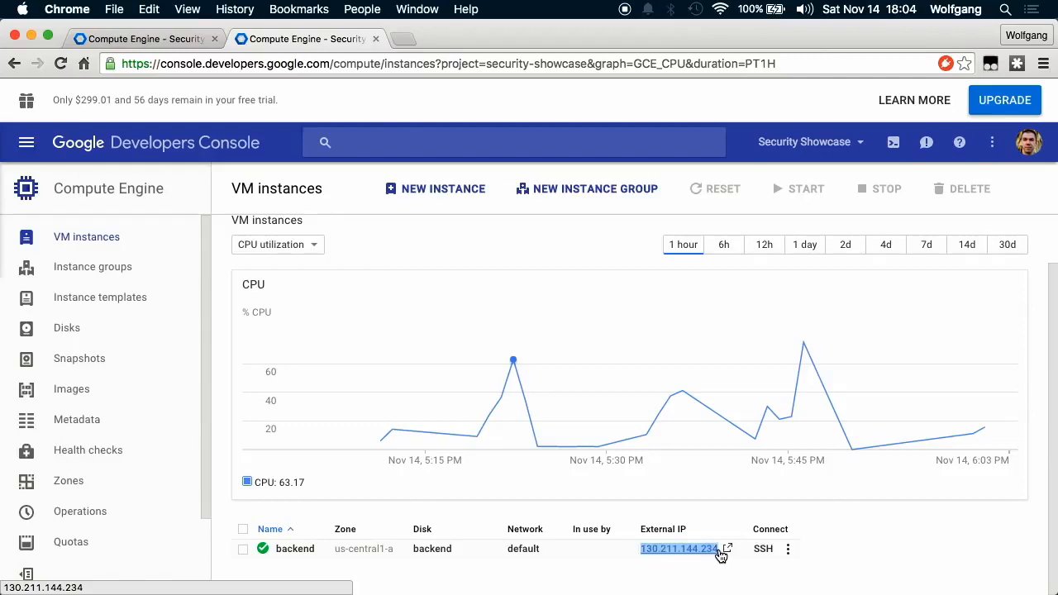
{"action": "left_click", "coordinate": [584, 564]}
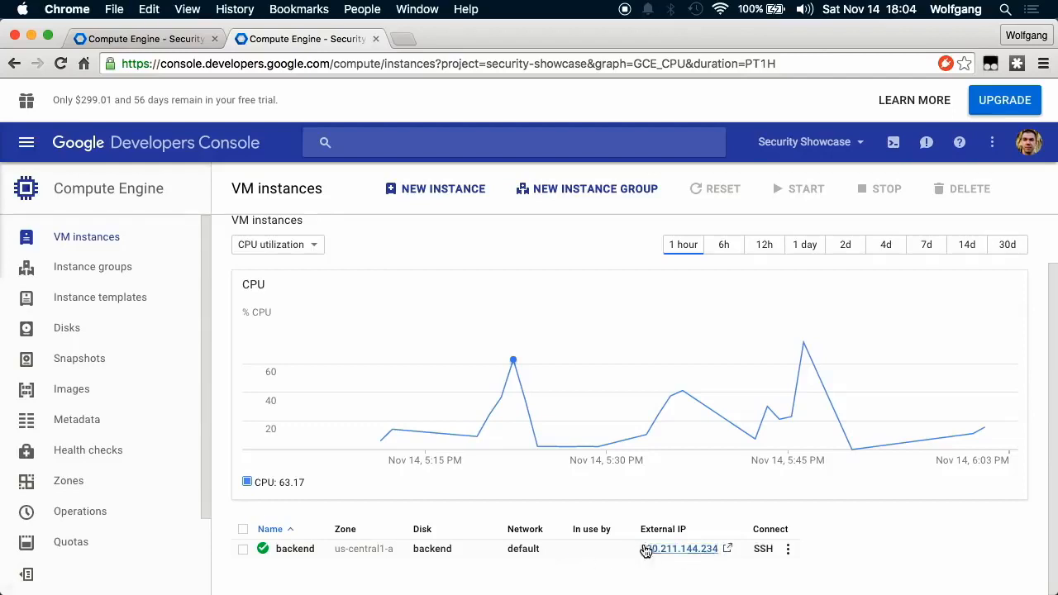
{"action": "scroll", "coordinate": [204, 384], "scroll_direction": "down", "scroll_amount": 2}
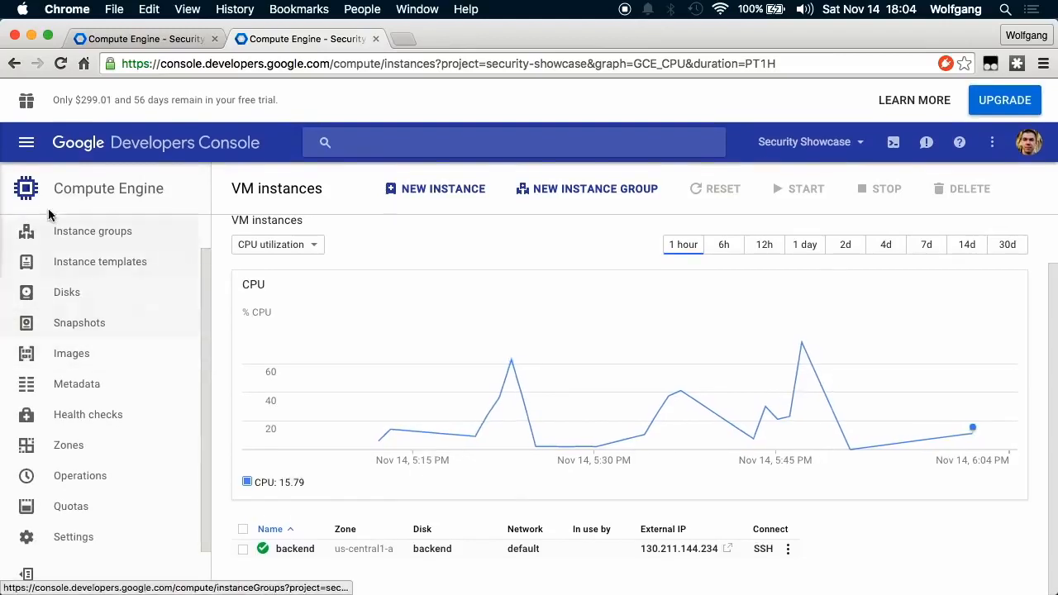
Open the Cloud SQL section in a new browser tab and switch to it.
{"action": "left_click", "coordinate": [27, 142]}
{"action": "scroll", "coordinate": [91, 446], "scroll_direction": "down", "scroll_amount": 4}
{"action": "scroll", "coordinate": [91, 473], "scroll_direction": "down", "scroll_amount": 1}
{"action": "right_click", "coordinate": [84, 482]}
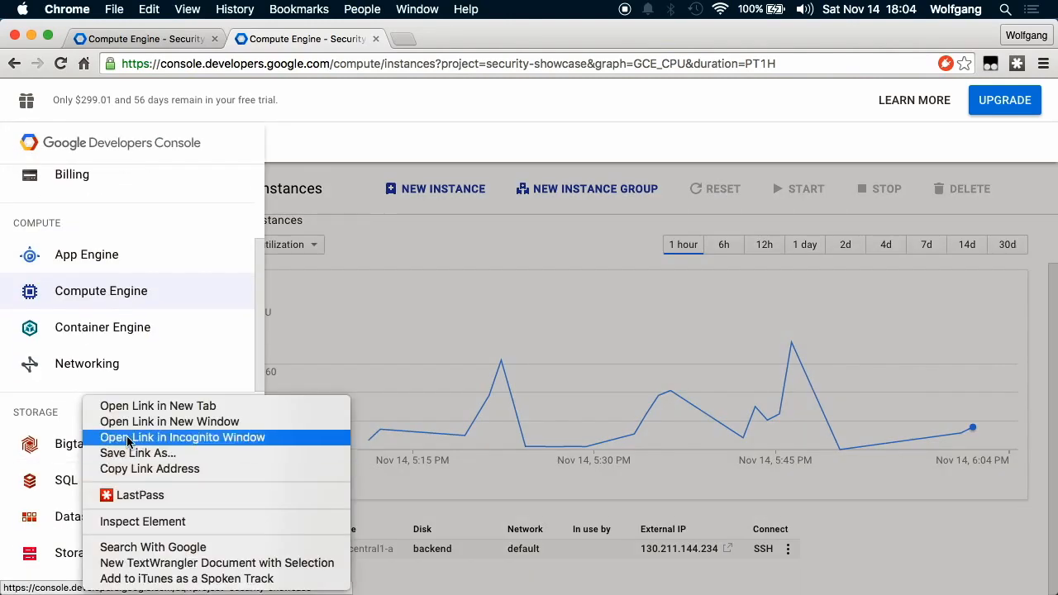
{"action": "left_click", "coordinate": [168, 407]}
{"action": "left_click", "coordinate": [450, 38]}
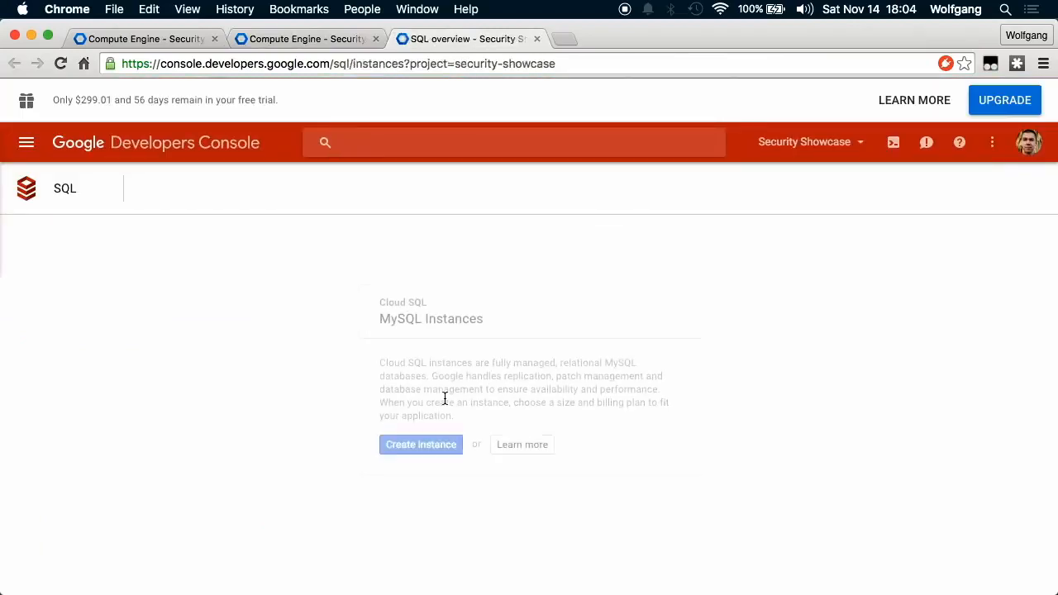
Create a Cloud SQL instance named 'data' in us-central and open its details page.
{"action": "left_click", "coordinate": [421, 446]}
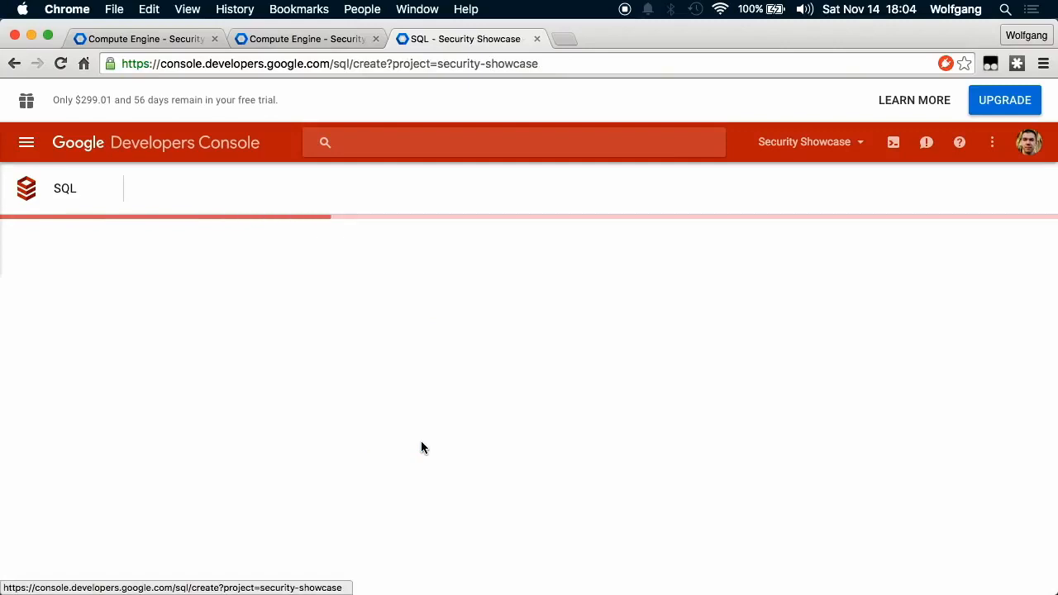
{"action": "left_click", "coordinate": [241, 269]}
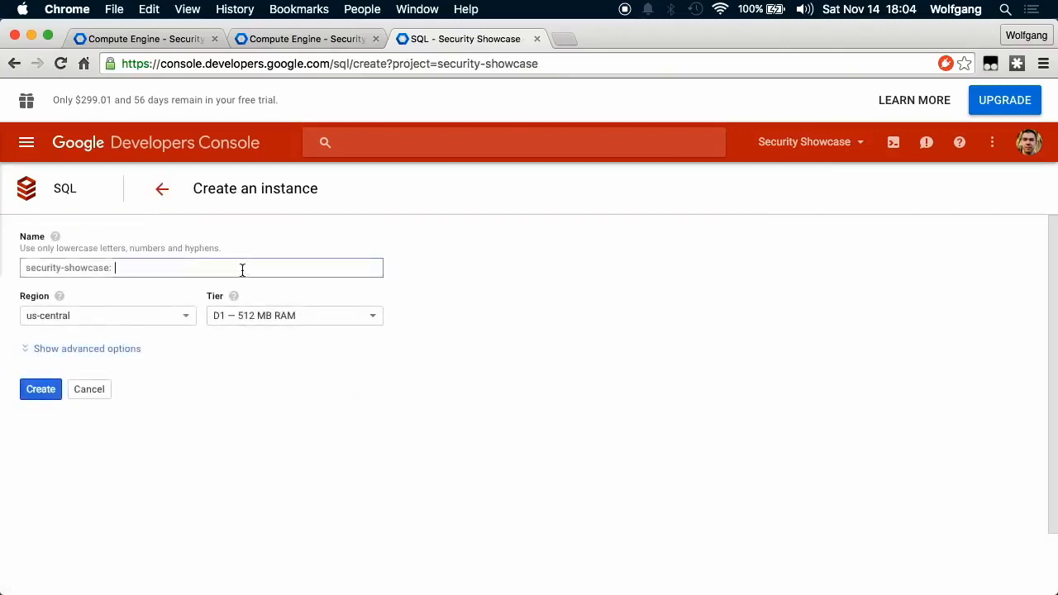
{"action": "type", "text": "data"}
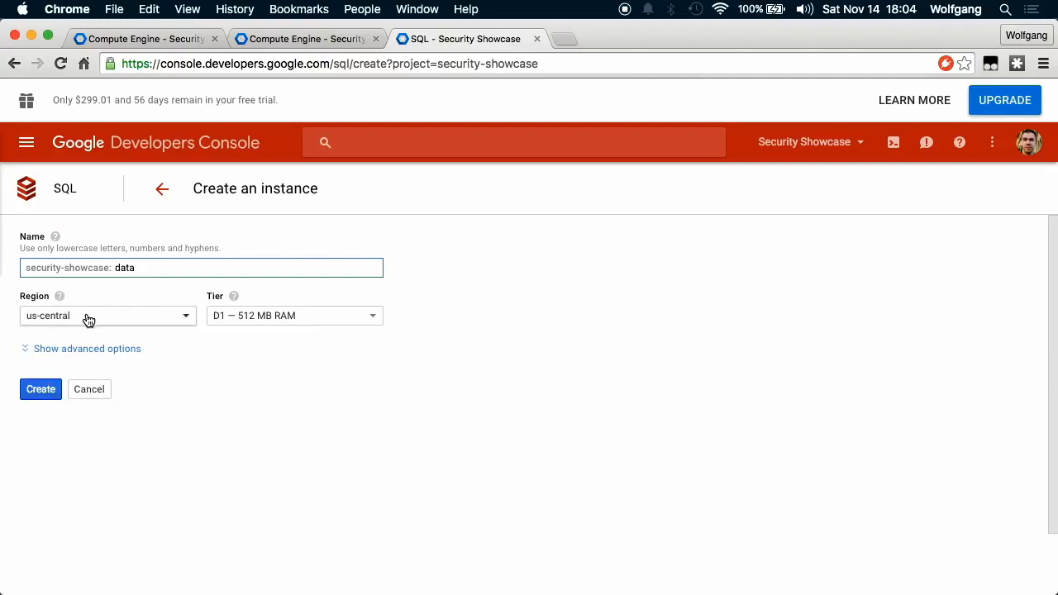
{"action": "left_click", "coordinate": [39, 392]}
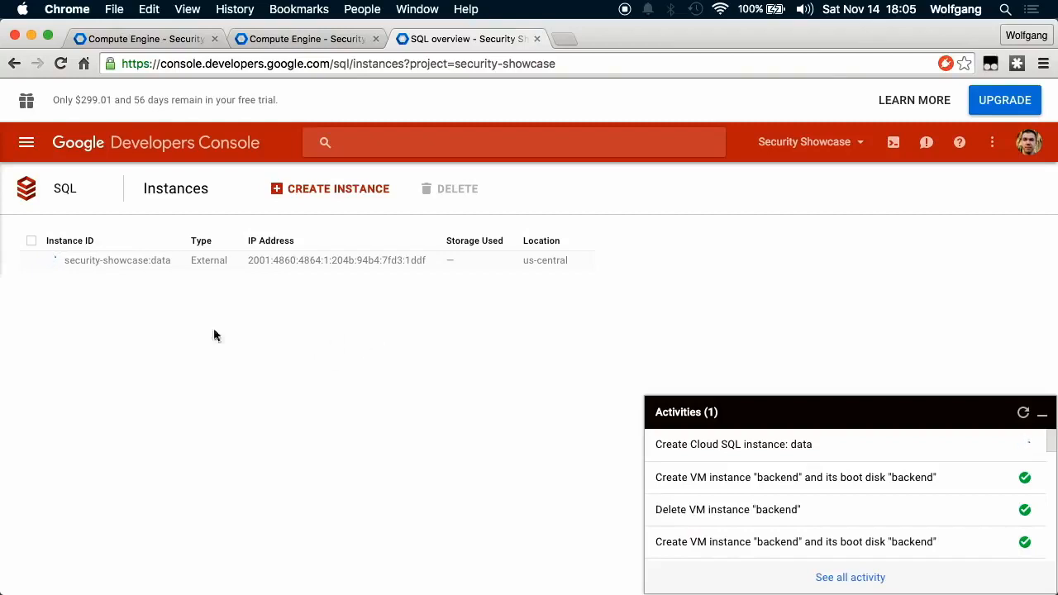
{"action": "left_click", "coordinate": [113, 261]}
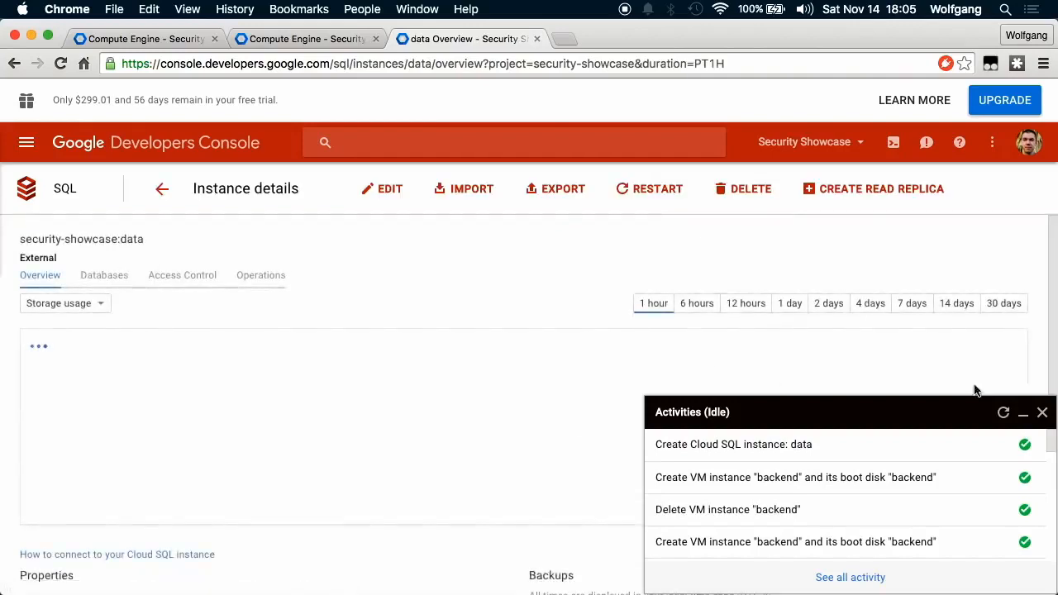
Add a utf8 database named 'showcase' to the data instance.
{"action": "left_click", "coordinate": [1042, 413]}
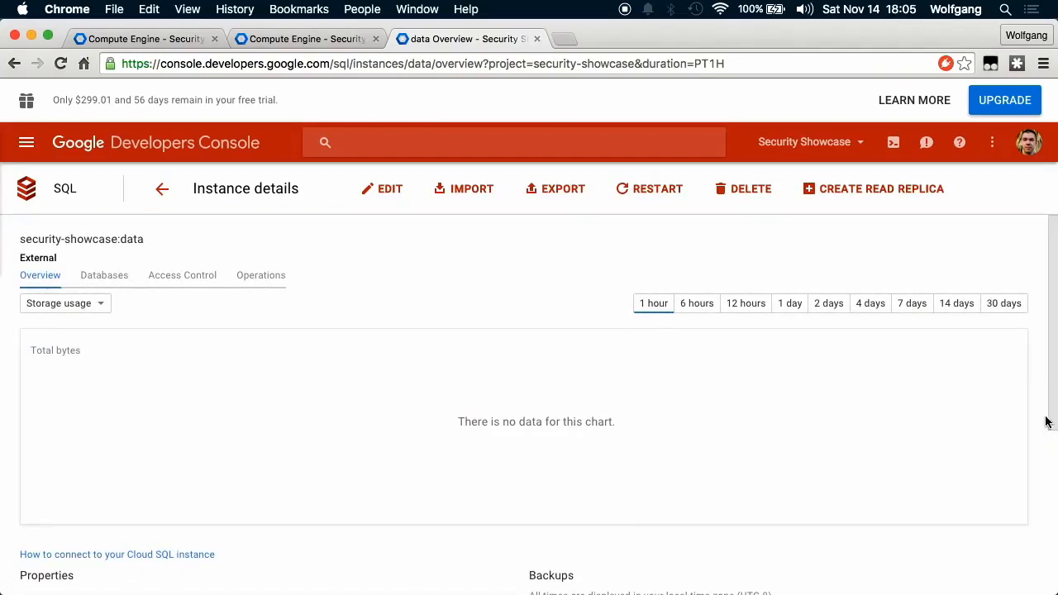
{"action": "left_click", "coordinate": [103, 276]}
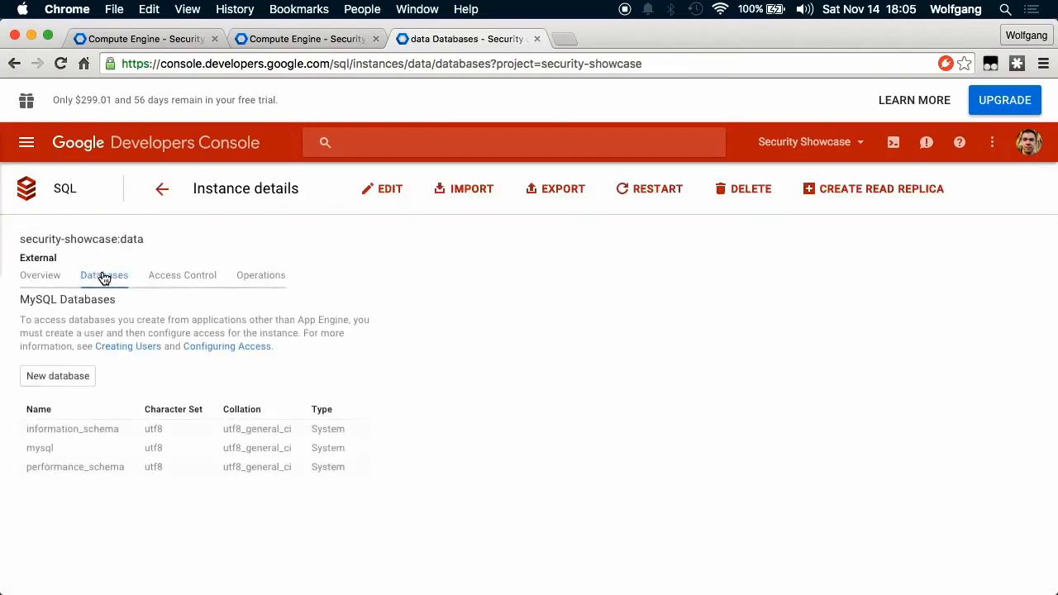
{"action": "left_click", "coordinate": [56, 378]}
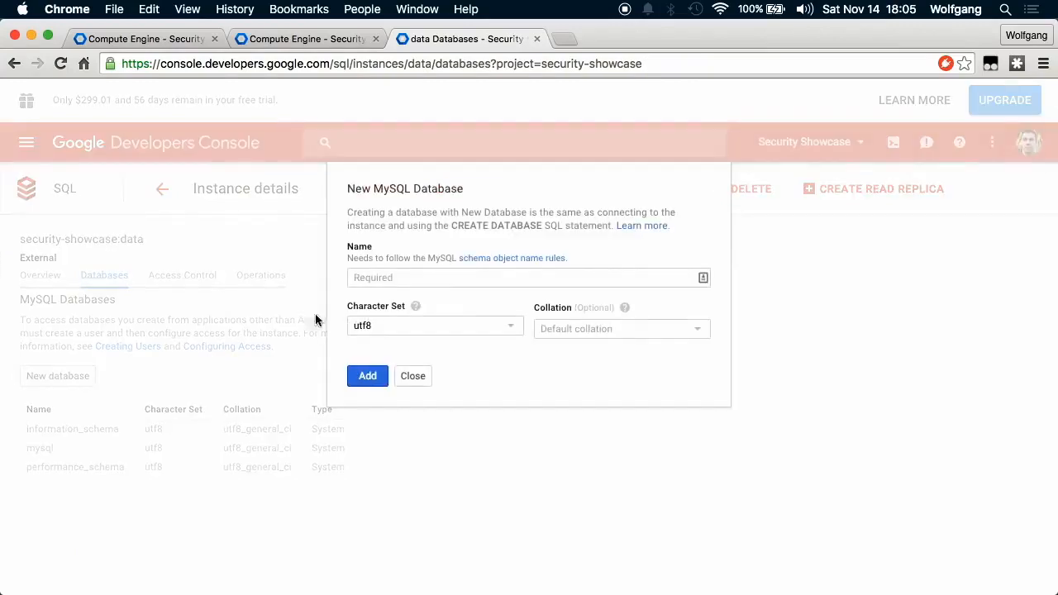
{"action": "left_click", "coordinate": [471, 283]}
{"action": "type", "text": "showcase"}
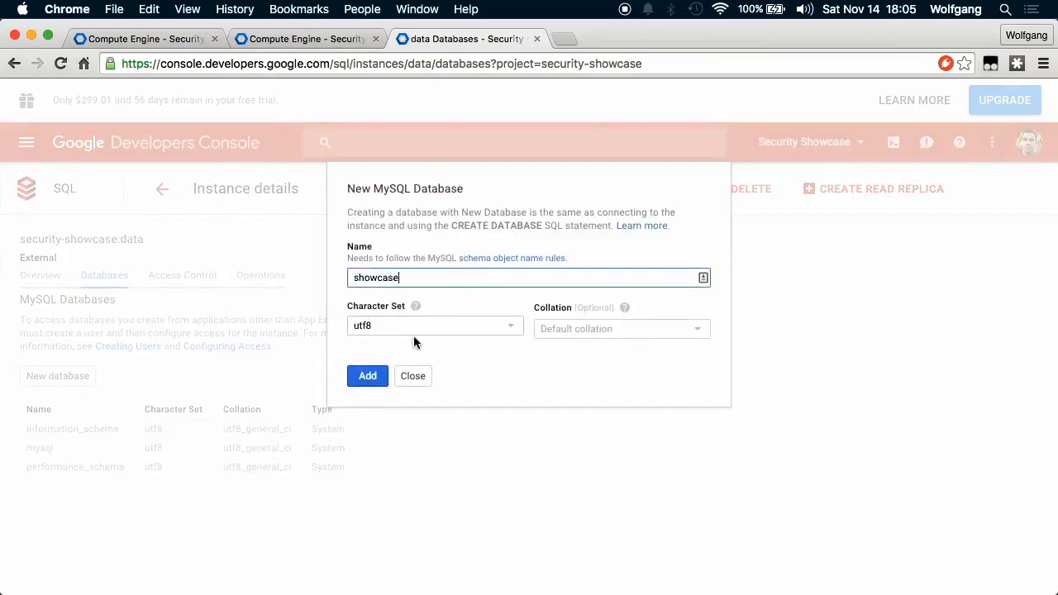
{"action": "left_click", "coordinate": [366, 376]}
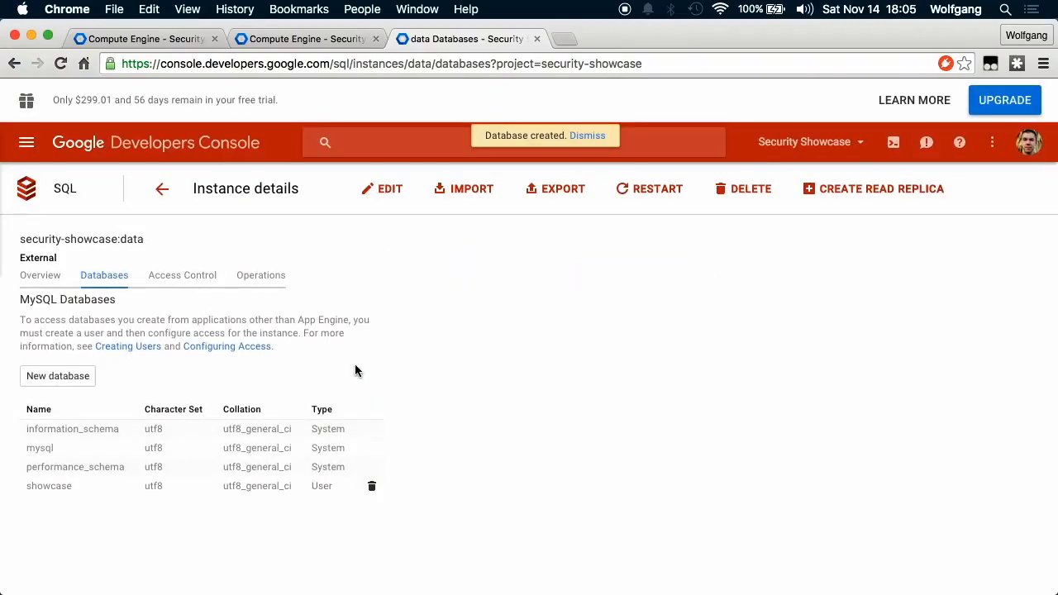
{"action": "left_click", "coordinate": [187, 282]}
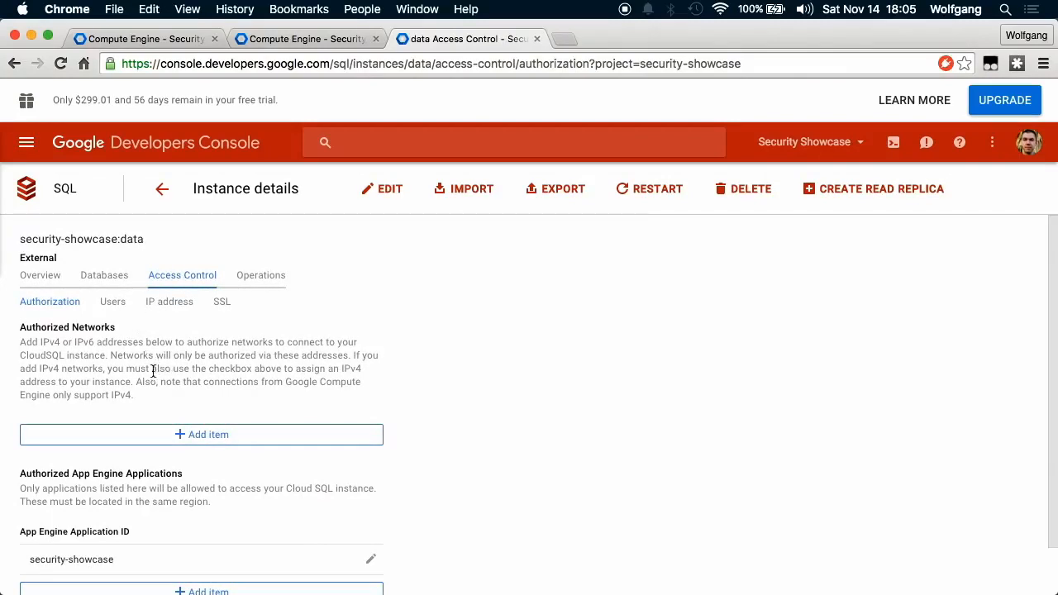
Authorize the backend's IP 130.211.144.234 as a network on the data instance.
{"action": "scroll", "coordinate": [164, 388], "scroll_direction": "down", "scroll_amount": 1}
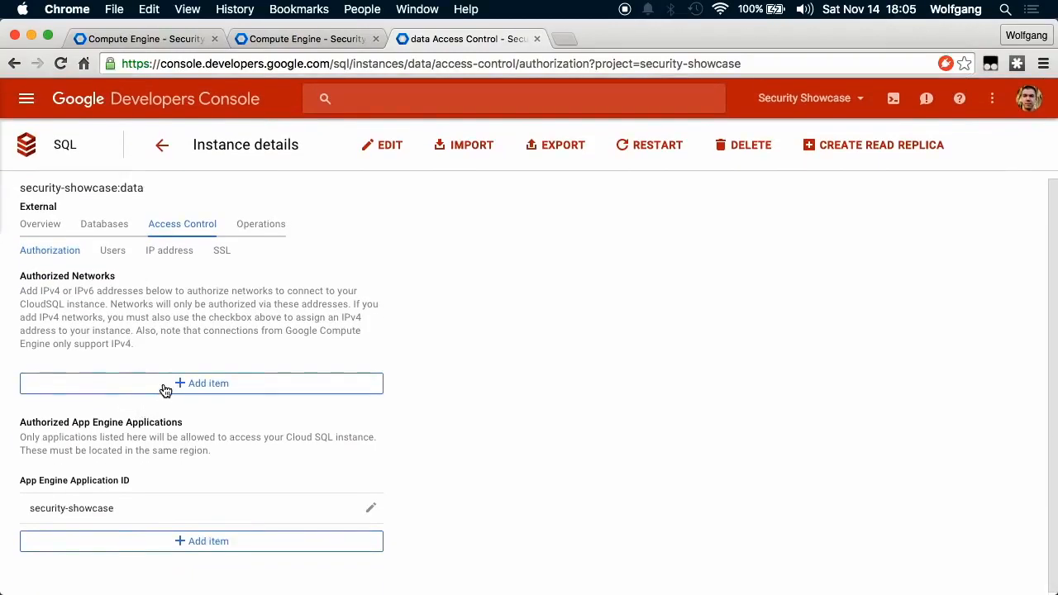
{"action": "left_click", "coordinate": [152, 387]}
{"action": "left_click", "coordinate": [148, 469]}
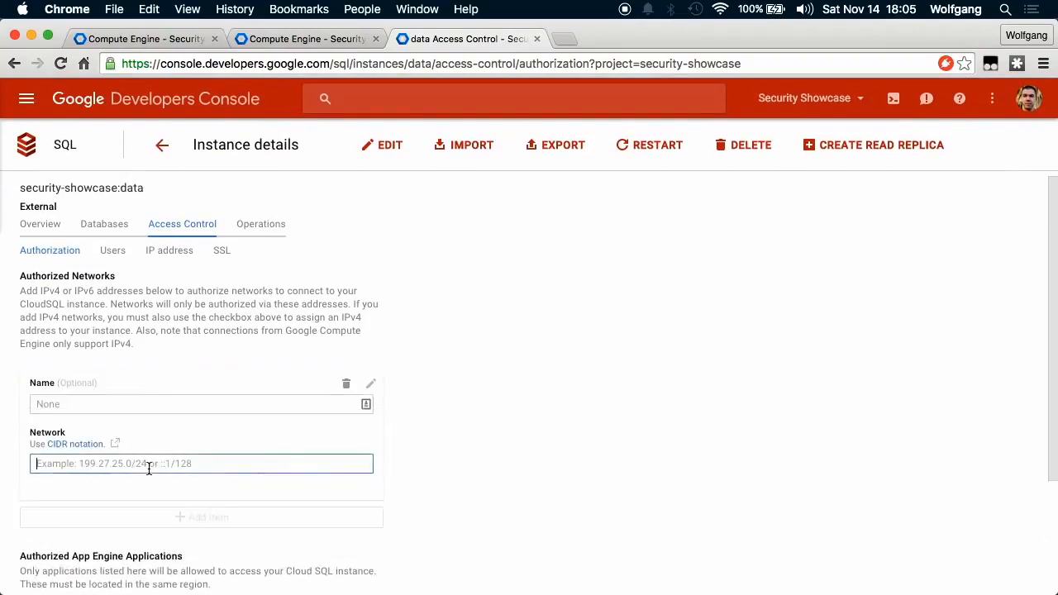
{"action": "key", "text": "super+v"}
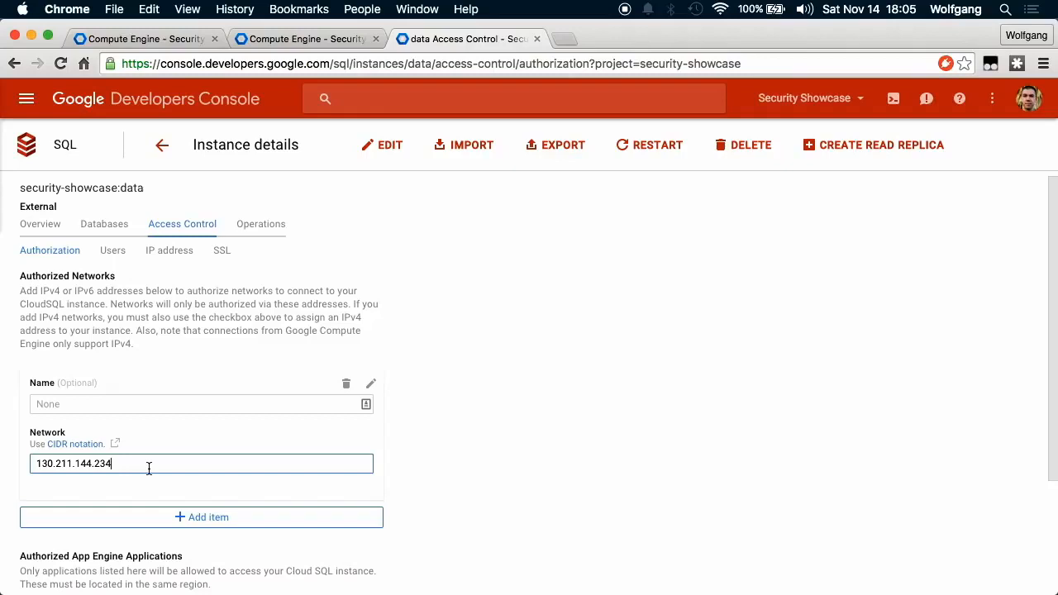
{"action": "scroll", "coordinate": [158, 500], "scroll_direction": "down", "scroll_amount": 1}
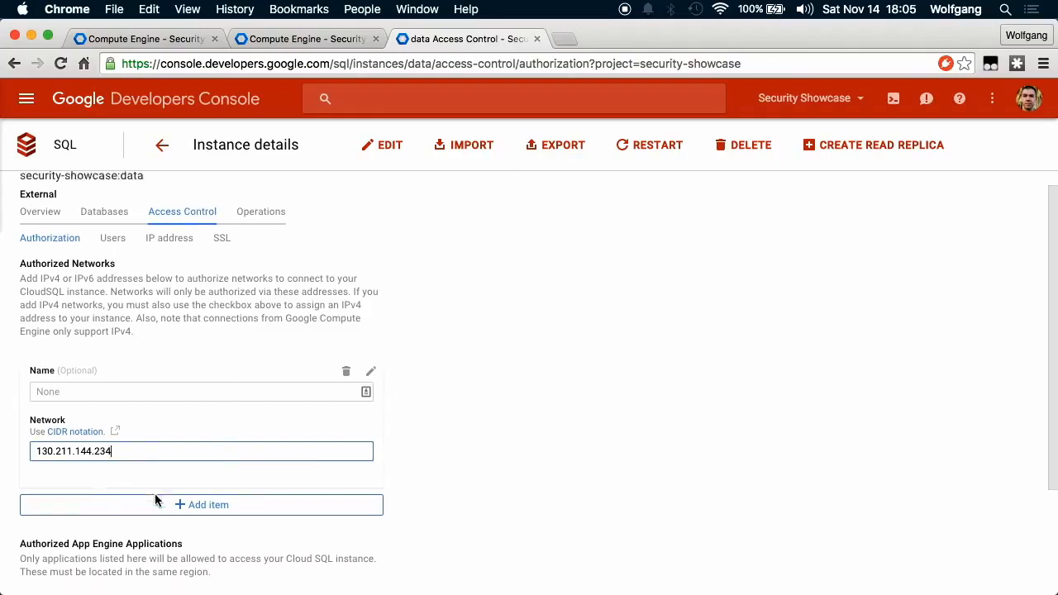
{"action": "left_click", "coordinate": [154, 499]}
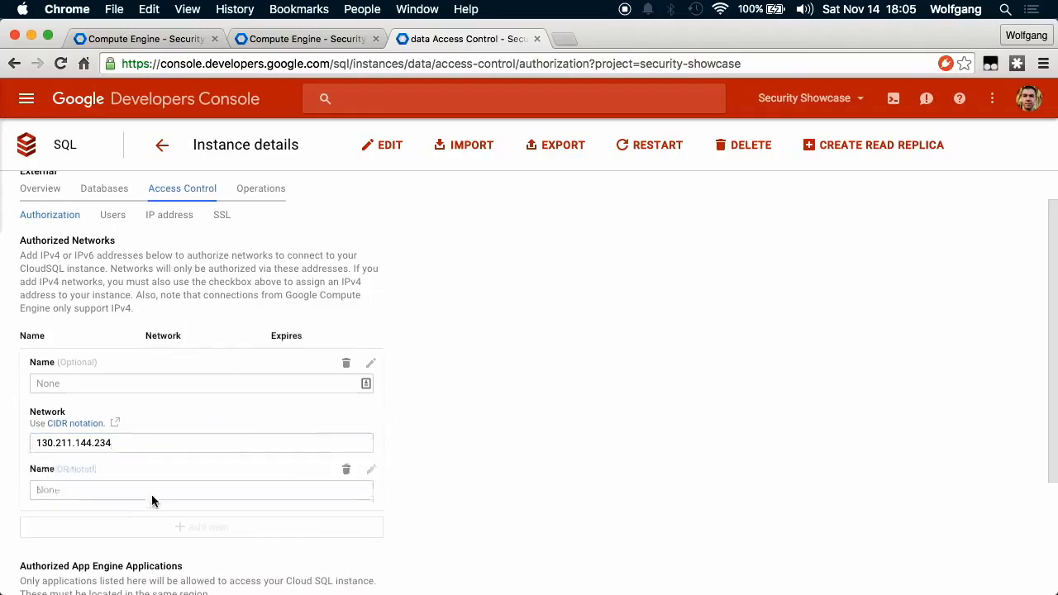
Add a second IP address as an authorized network and save the changes.
{"action": "key", "text": "super+Tab"}
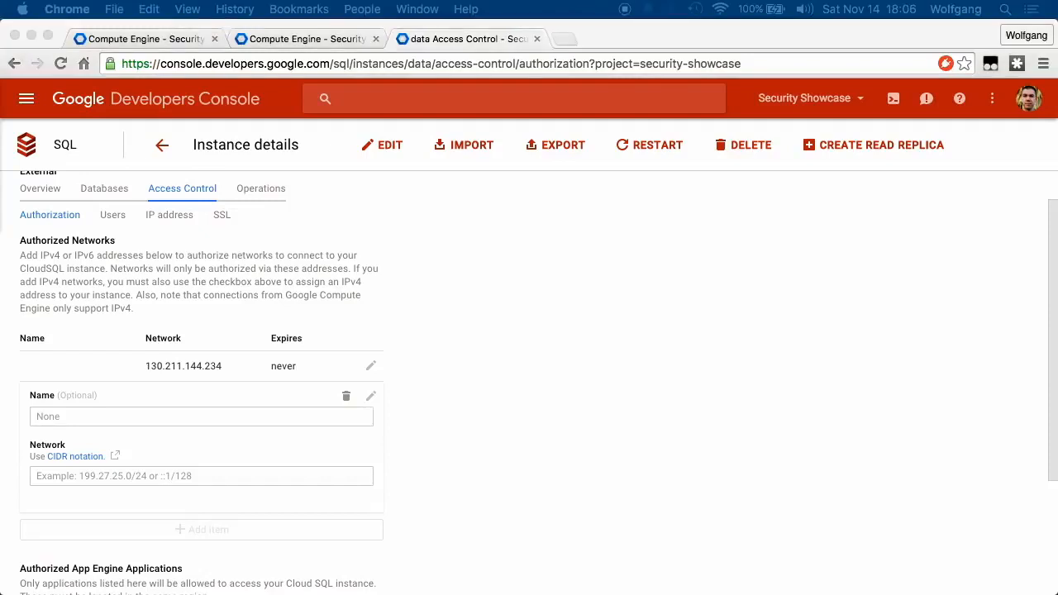
{"action": "left_click", "coordinate": [122, 475]}
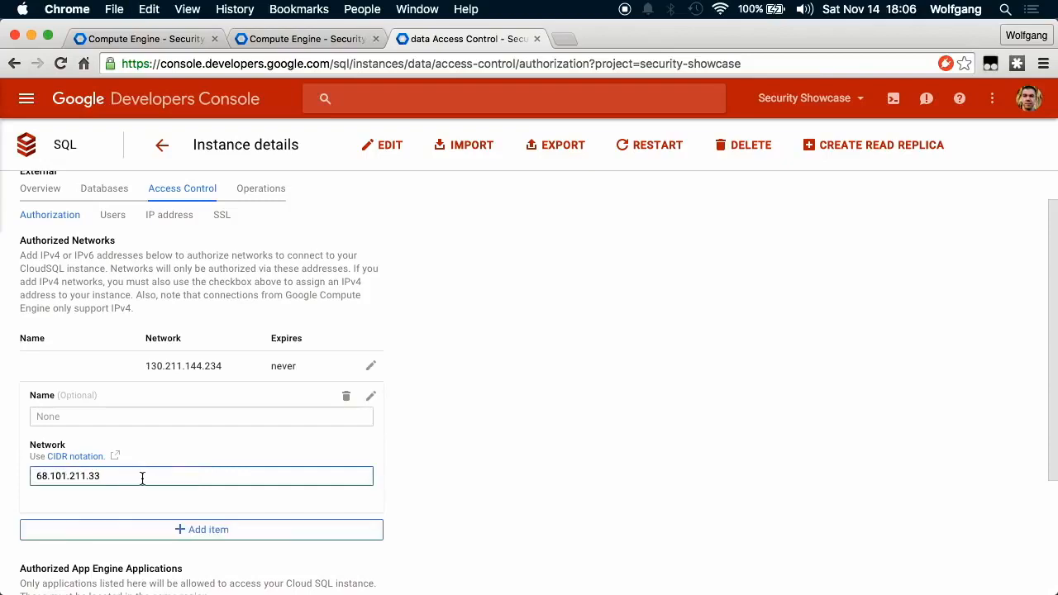
{"action": "scroll", "coordinate": [368, 543], "scroll_direction": "down", "scroll_amount": 5}
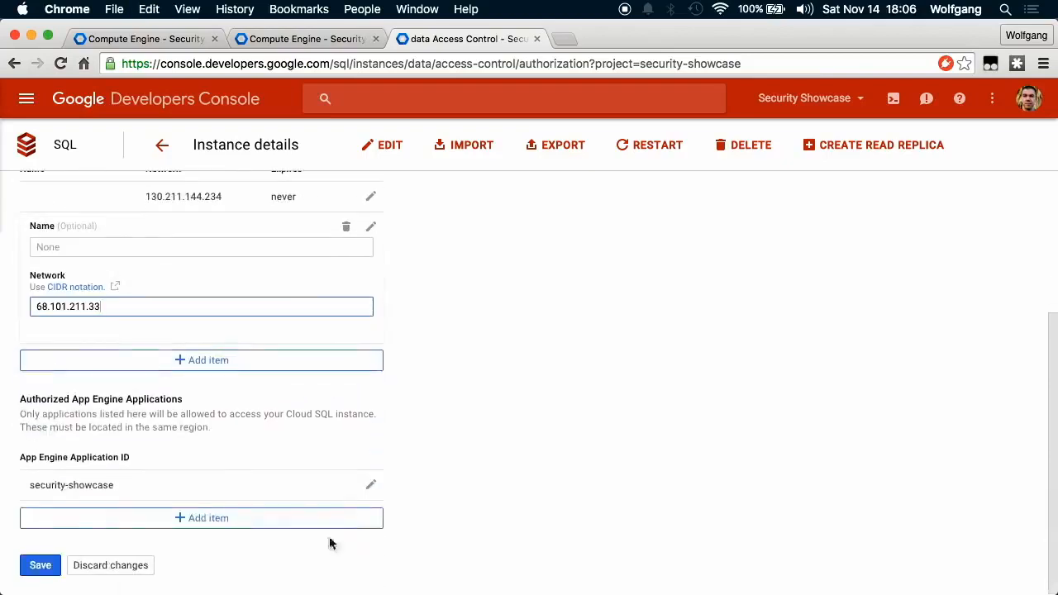
{"action": "left_click", "coordinate": [42, 565]}
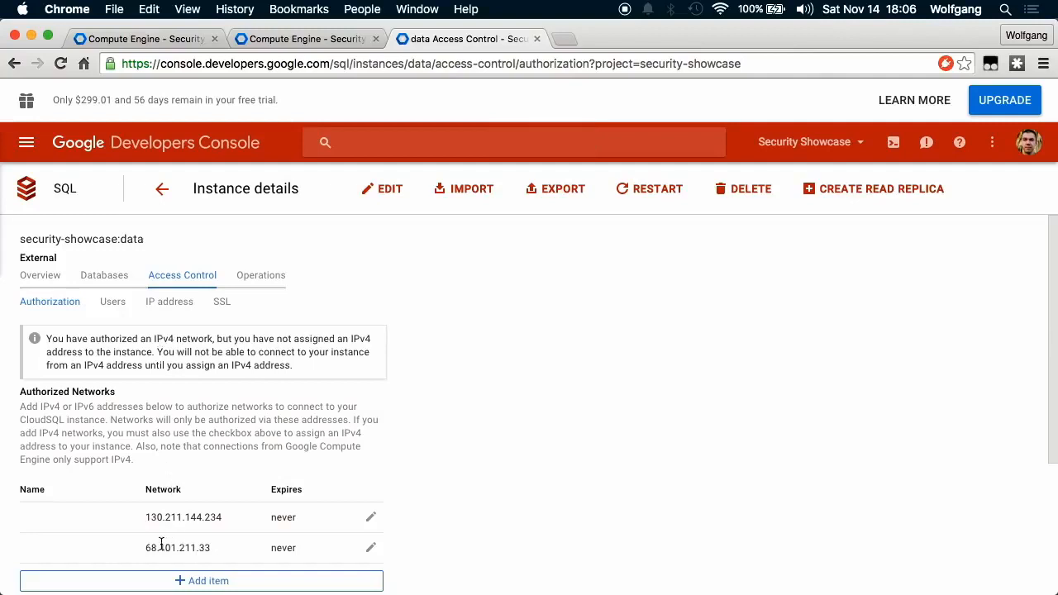
{"action": "left_click", "coordinate": [170, 304]}
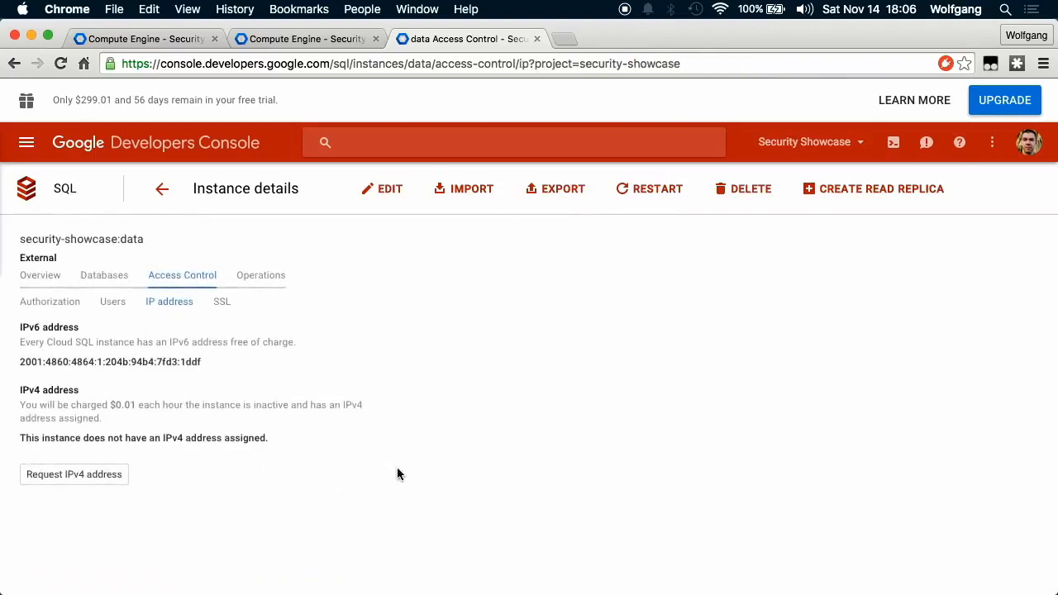
Request IPv4 address 173.194.252.207 for the instance and copy it.
{"action": "left_click", "coordinate": [72, 475]}
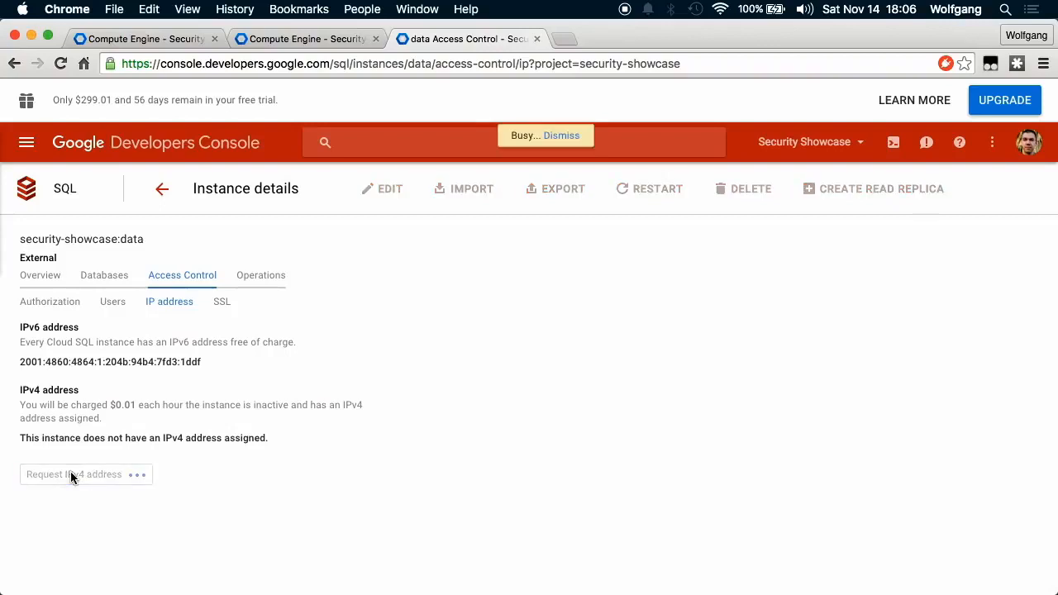
{"action": "left_click_drag", "start_coordinate": [105, 434], "coordinate": [14, 442]}
{"action": "key", "text": "super+c"}
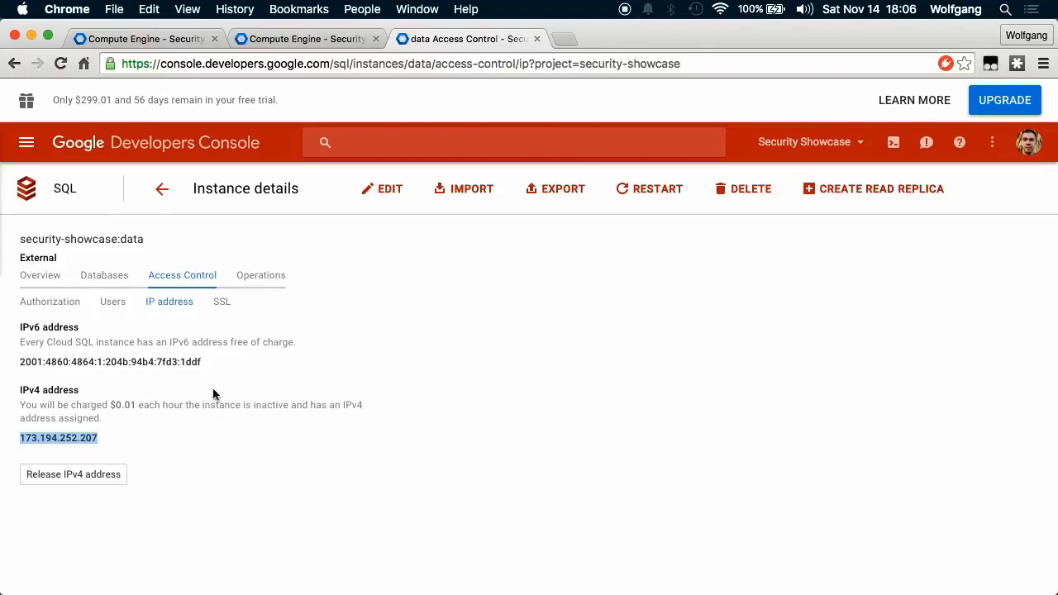
{"action": "left_click", "coordinate": [112, 303]}
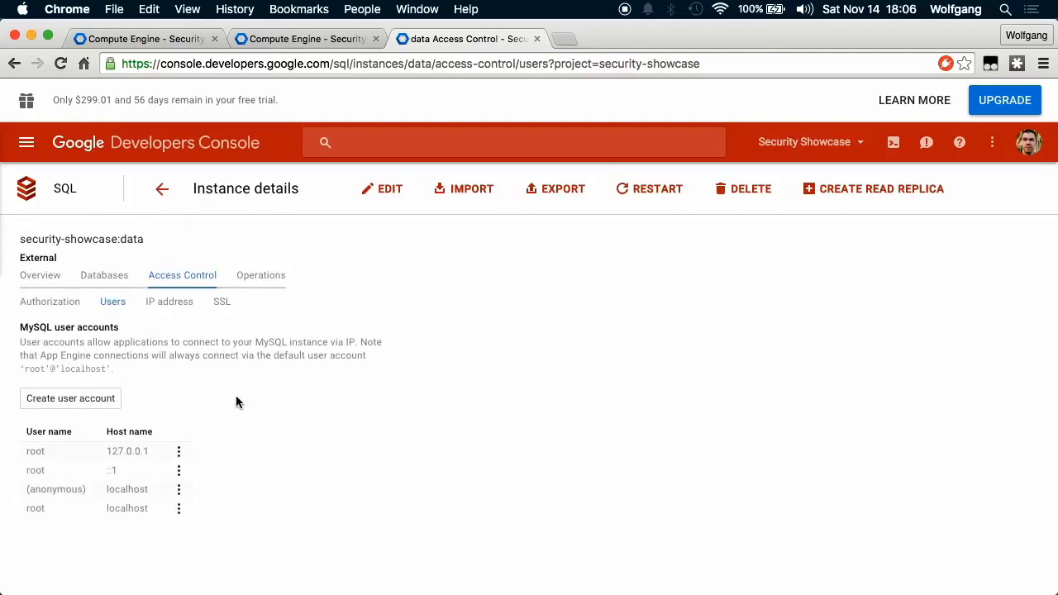
Create a MySQL user 'showcase' with a password, allowed from any host.
{"action": "left_click", "coordinate": [81, 405]}
{"action": "left_click", "coordinate": [487, 234]}
{"action": "type", "text": "showcase"}
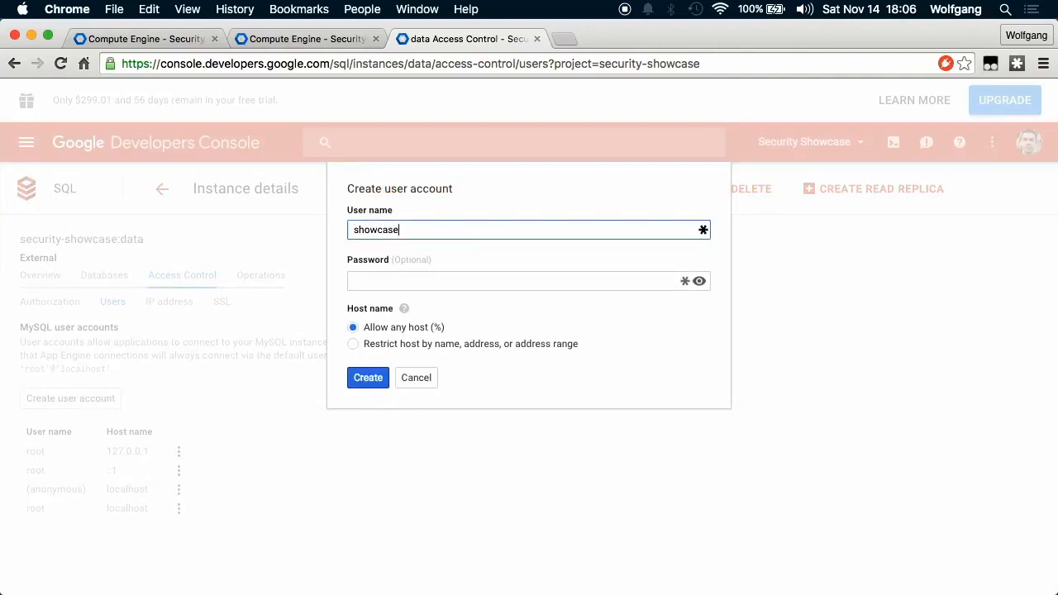
{"action": "key", "text": "Tab"}
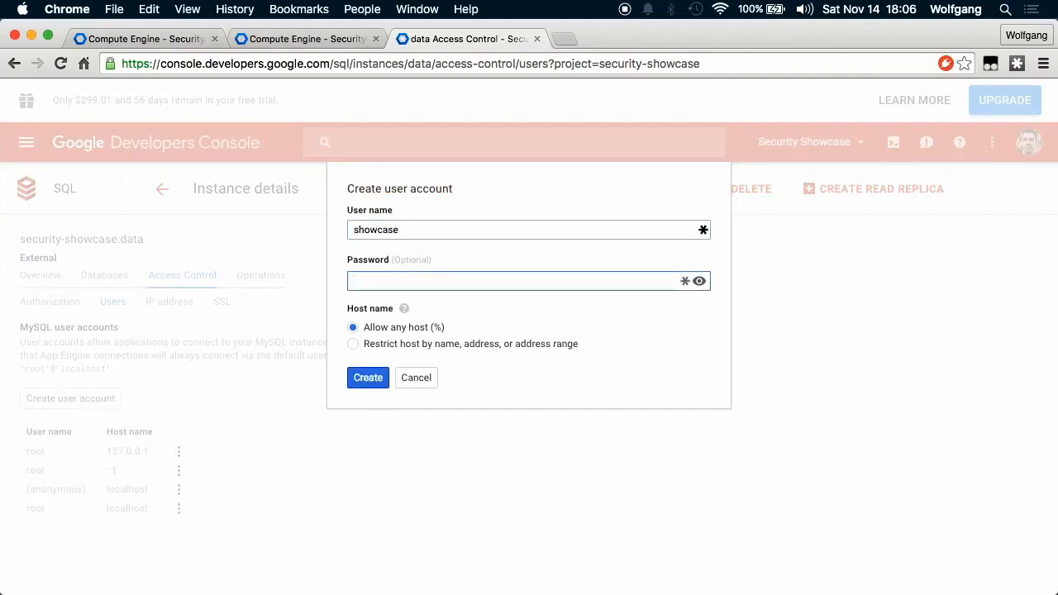
{"action": "type", "text": "••••••••"}
{"action": "left_click", "coordinate": [364, 379]}
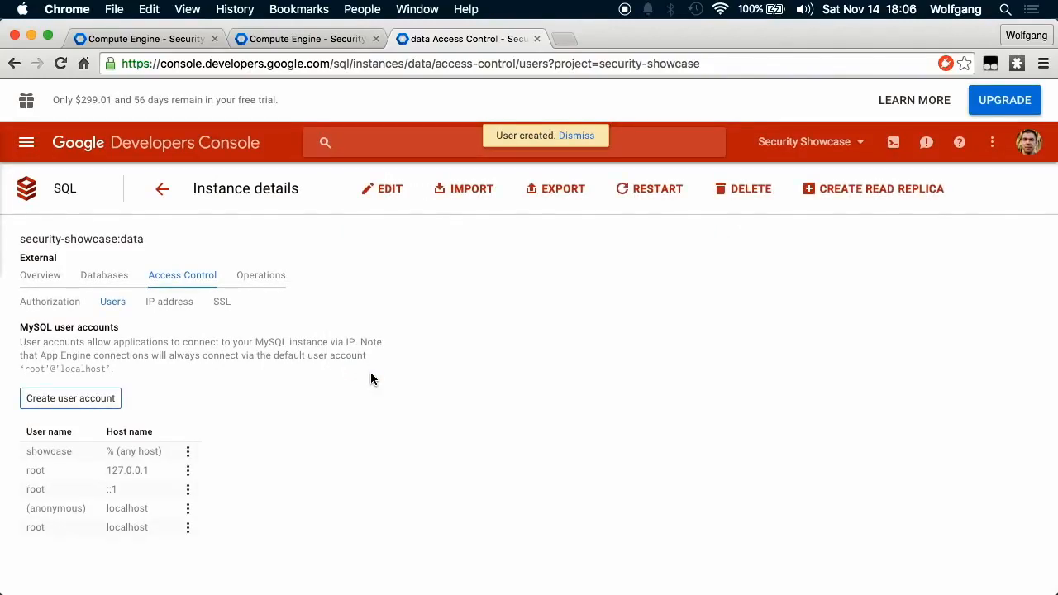
{"action": "key", "text": "ctrl+Up"}
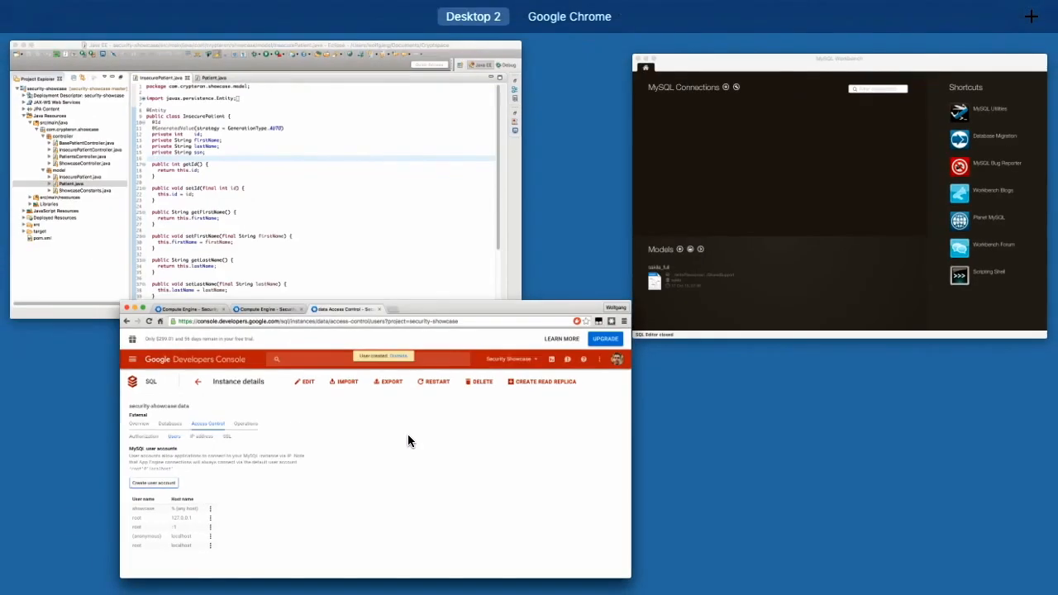
In MySQL Workbench, set up a new connection to host 173.194.252.207 with username showcase.
{"action": "left_click", "coordinate": [849, 227]}
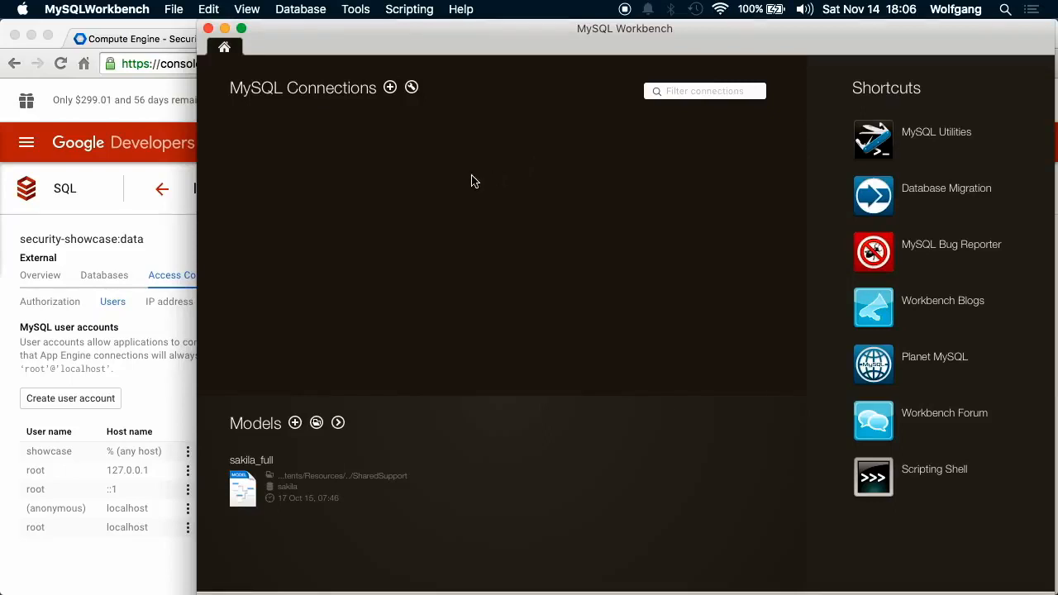
{"action": "key", "text": "super+u"}
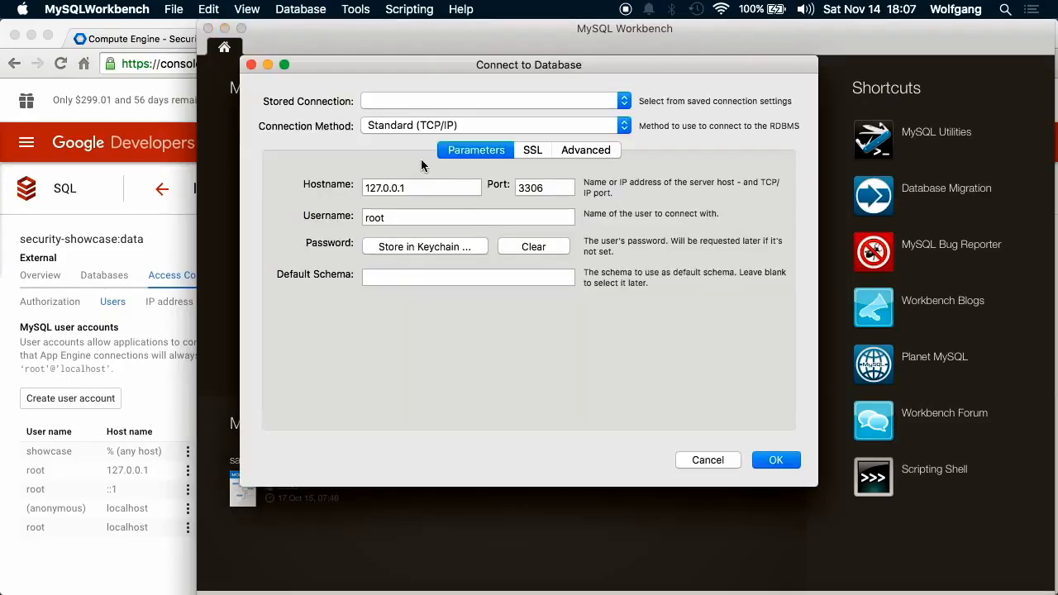
{"action": "key", "text": "super+v"}
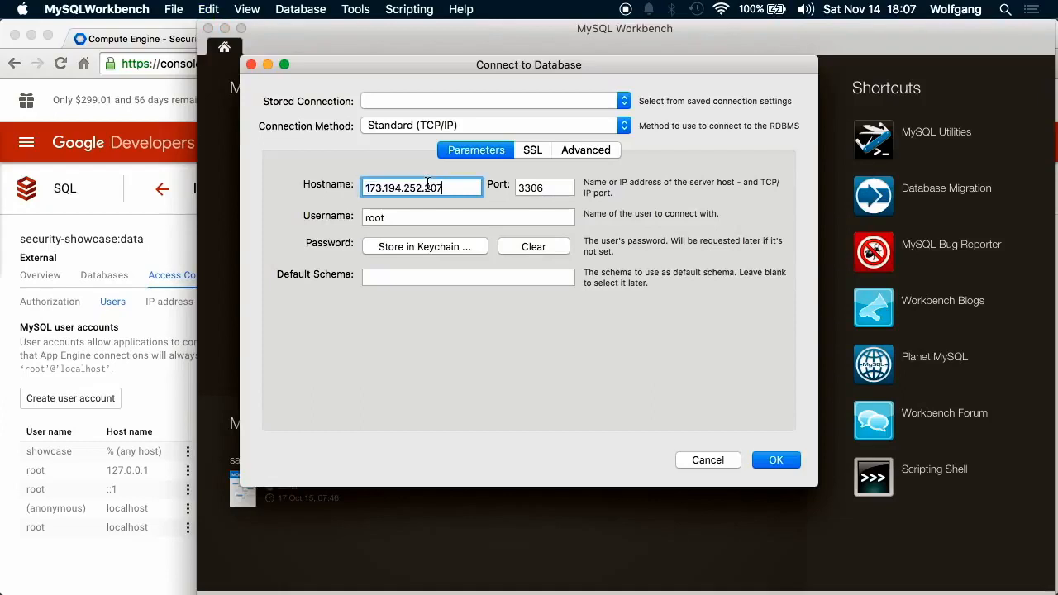
{"action": "double_click", "coordinate": [455, 218]}
{"action": "type", "text": "showcase"}
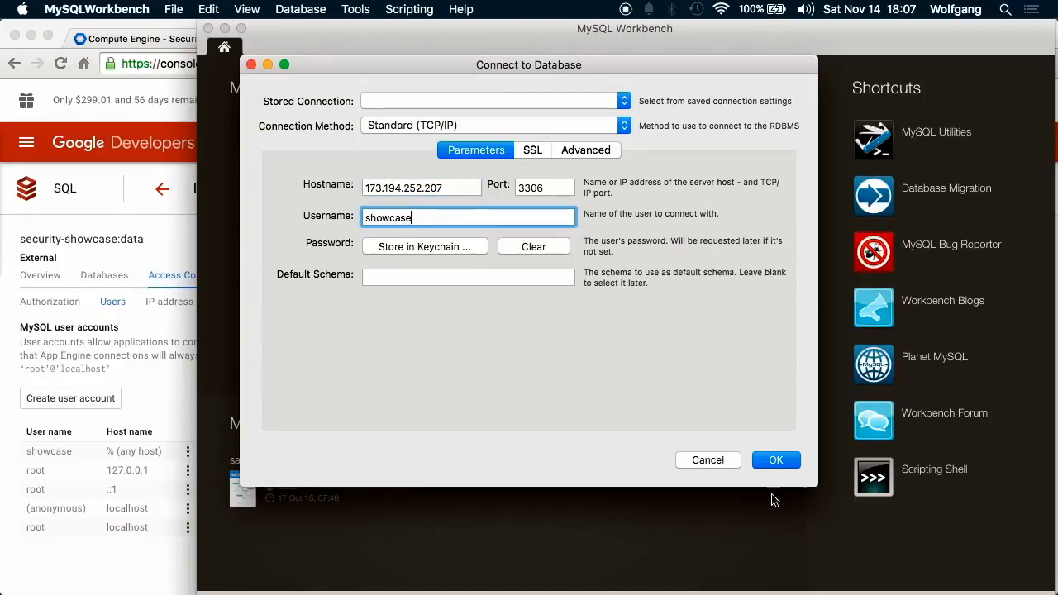
{"action": "left_click", "coordinate": [777, 460]}
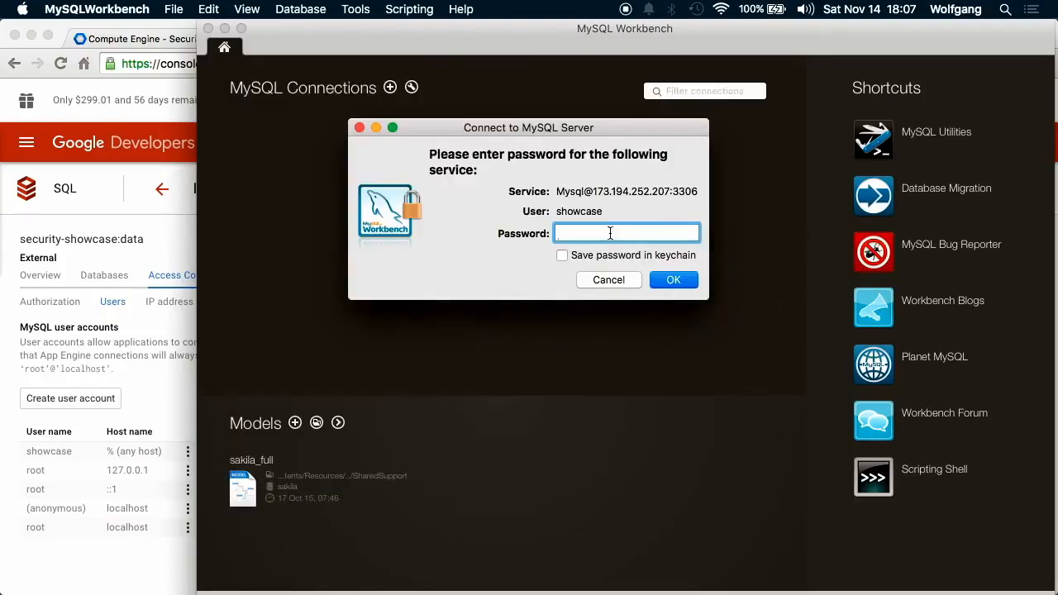
Enter the database password to connect, then expand the showcase schema.
{"action": "type", "text": "•••••••••"}
{"action": "key", "text": "Return"}
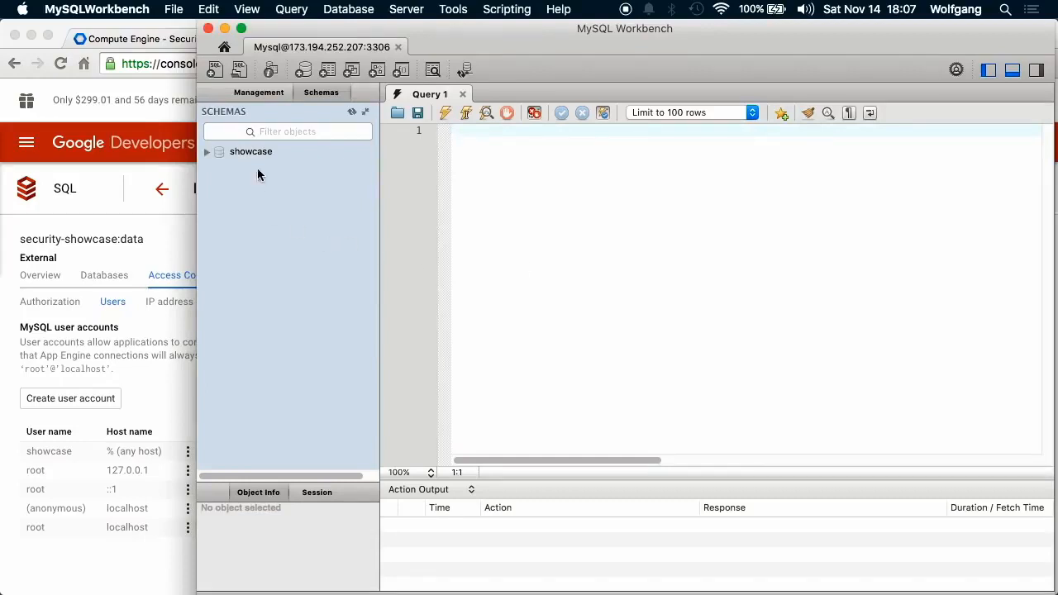
{"action": "left_click", "coordinate": [207, 152]}
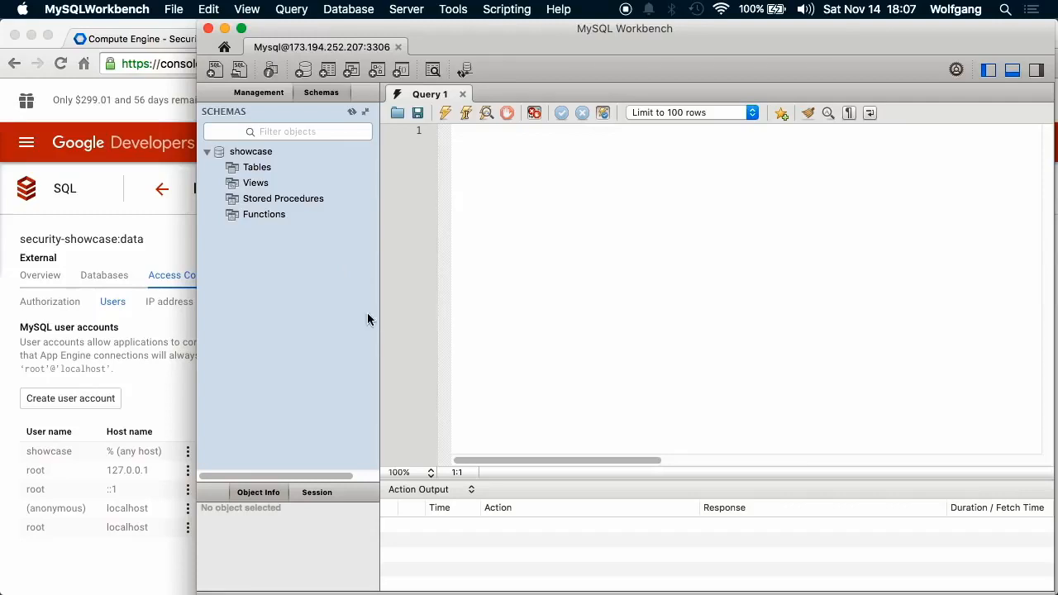
{"action": "left_click", "coordinate": [162, 244]}
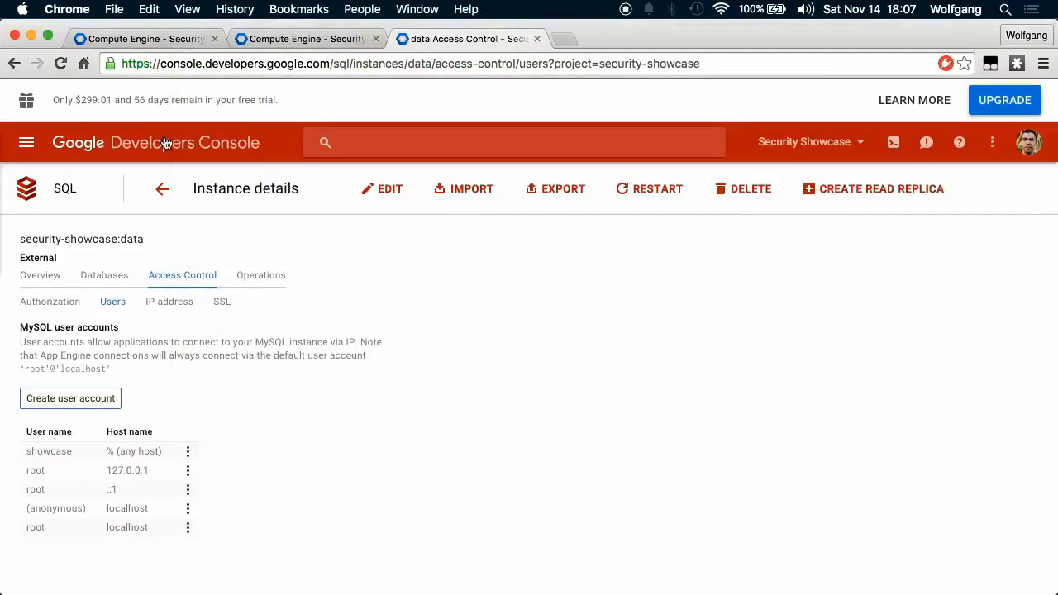
From the Compute Engine instances list, open an SSH terminal to the backend VM, positioned on the right.
{"action": "left_click", "coordinate": [290, 37]}
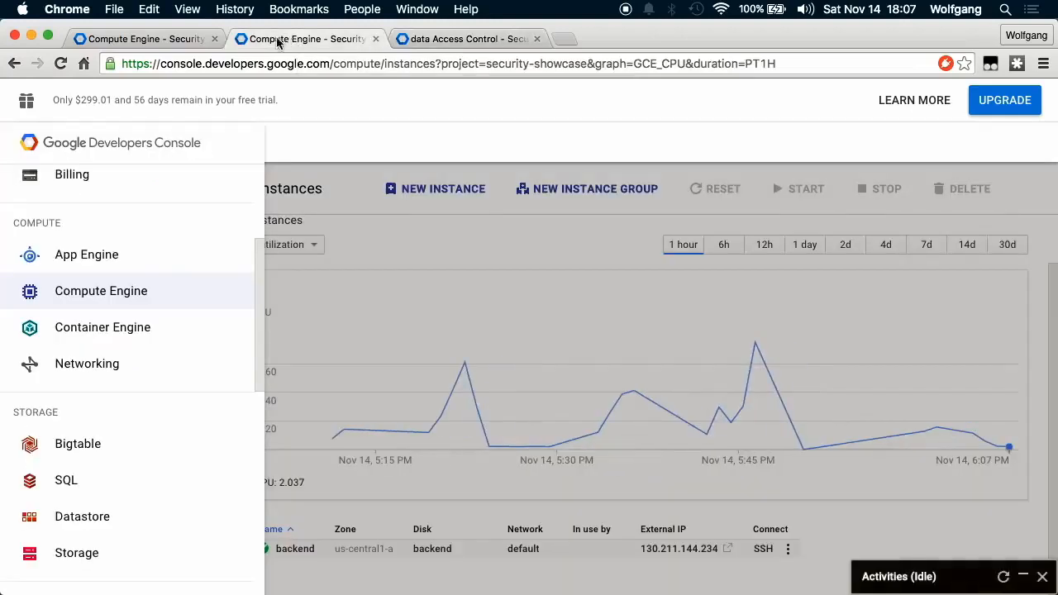
{"action": "scroll", "coordinate": [709, 470], "scroll_direction": "left", "scroll_amount": 2}
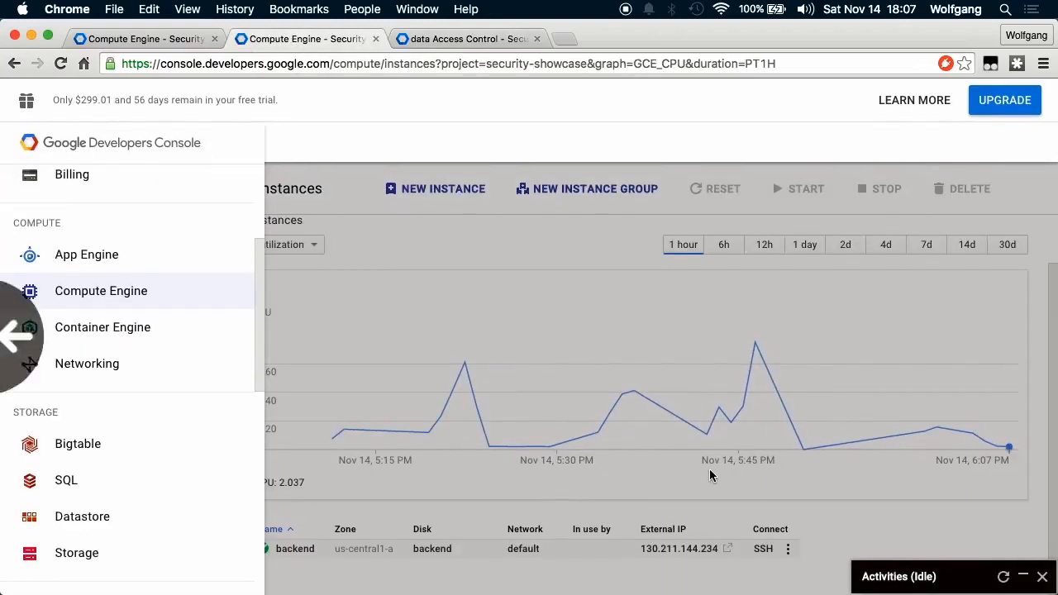
{"action": "left_click", "coordinate": [760, 550]}
{"action": "left_click", "coordinate": [762, 550]}
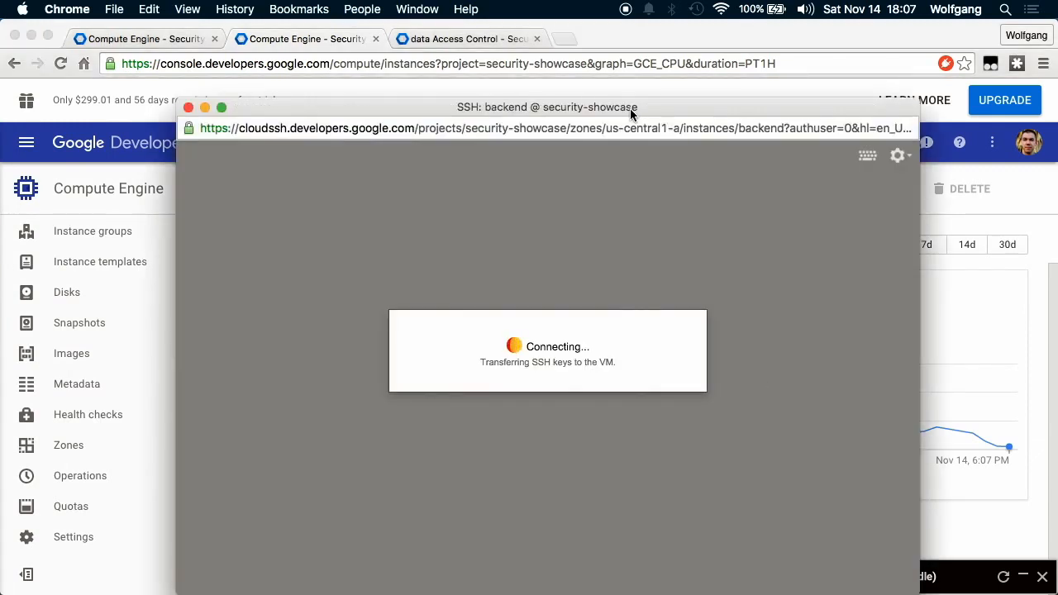
{"action": "left_click_drag", "start_coordinate": [630, 108], "coordinate": [756, 102]}
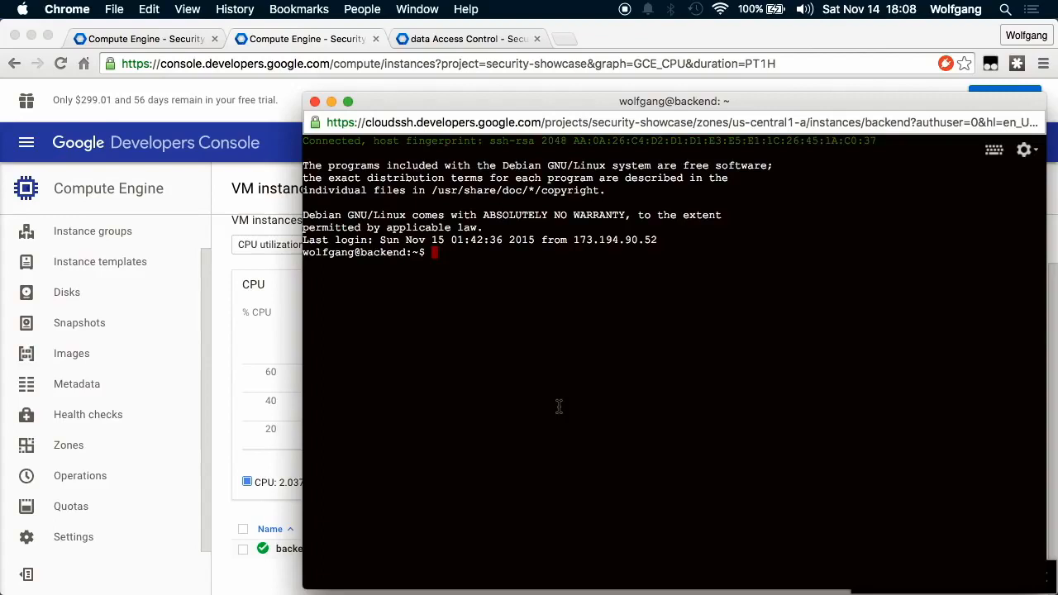
Export MYSQL_HOST=173.194.252.207, MYSQL_DATABASE=showcase and MYSQL_USER=showcase in the backend shell.
{"action": "type", "text": "export MYSQL_HOST="}
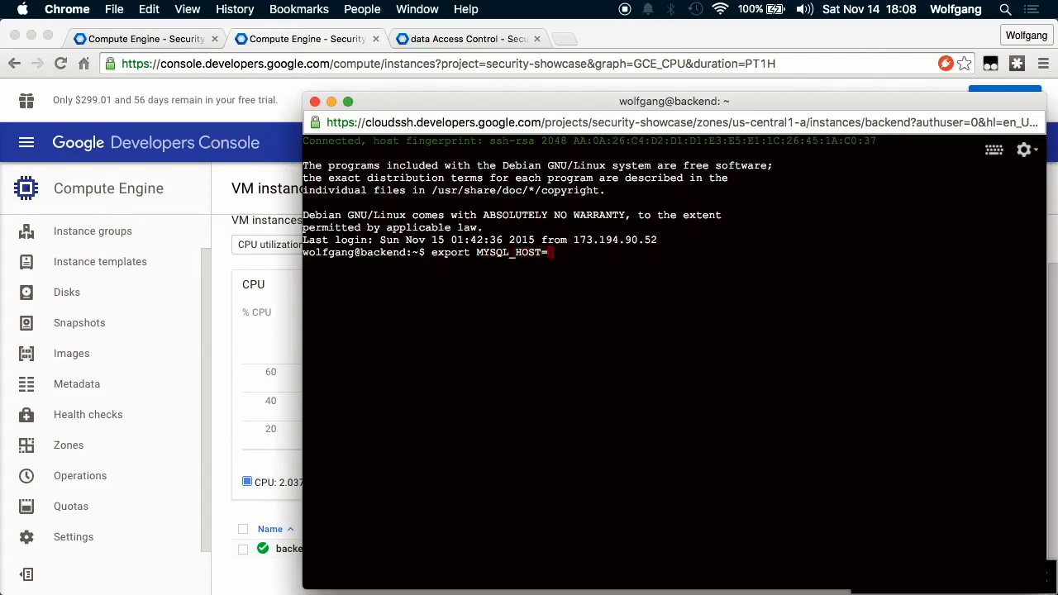
{"action": "key", "text": "super+v"}
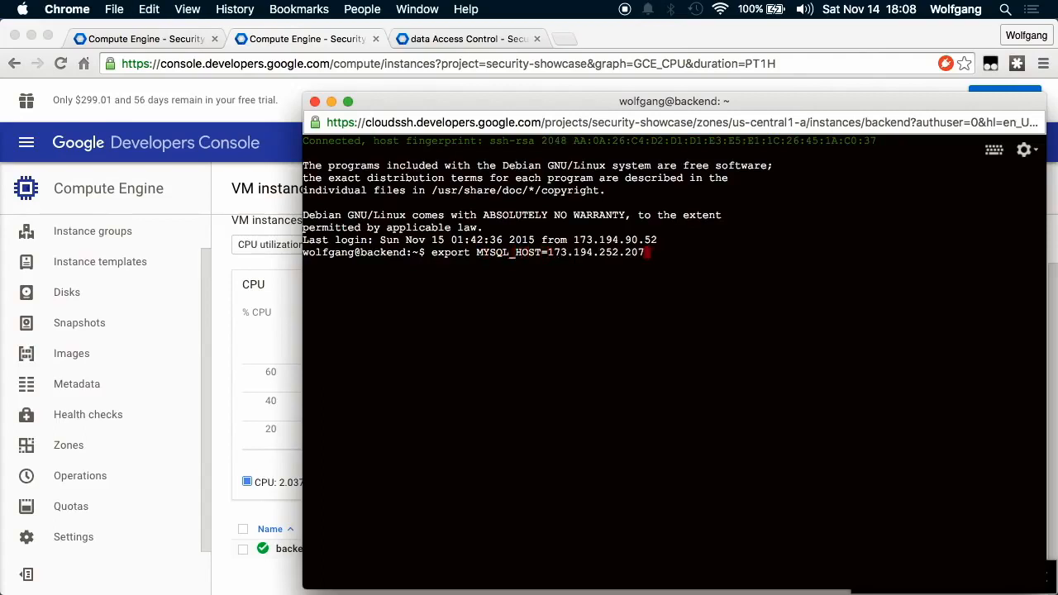
{"action": "key", "text": "Return"}
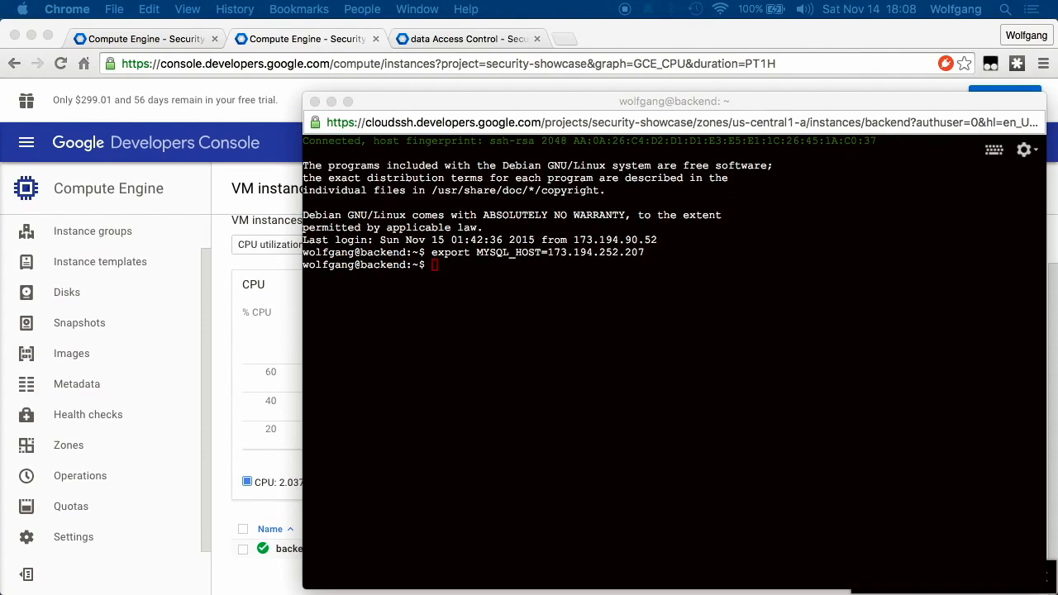
{"action": "left_click", "coordinate": [646, 463]}
{"action": "type", "text": "export MYSQL_DATABASE=showcase"}
{"action": "key", "text": "Return"}
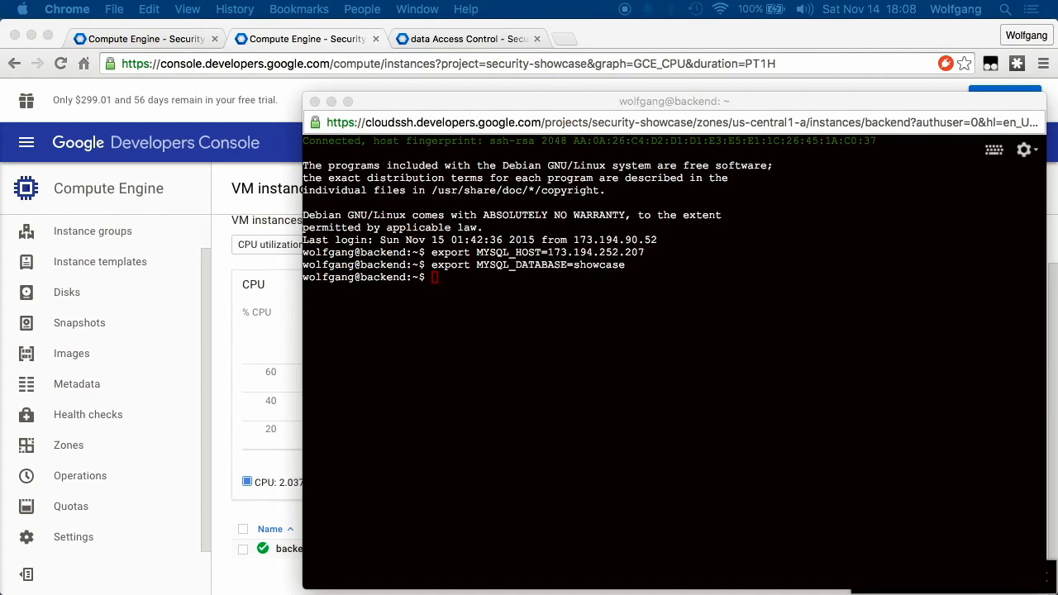
{"action": "left_click", "coordinate": [746, 348]}
{"action": "type", "text": "export MYSQL_USER=showcase"}
{"action": "key", "text": "Return"}
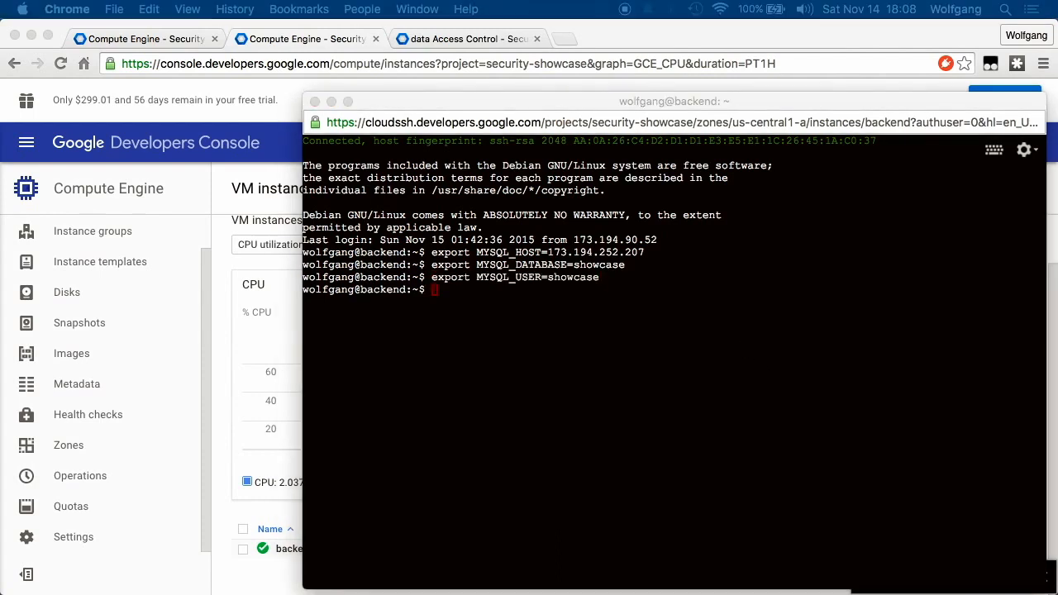
Export MYSQL_PASSWORD and begin the 'export CRYPTERON_APPSECRET=' command in the shell.
{"action": "left_click", "coordinate": [583, 384]}
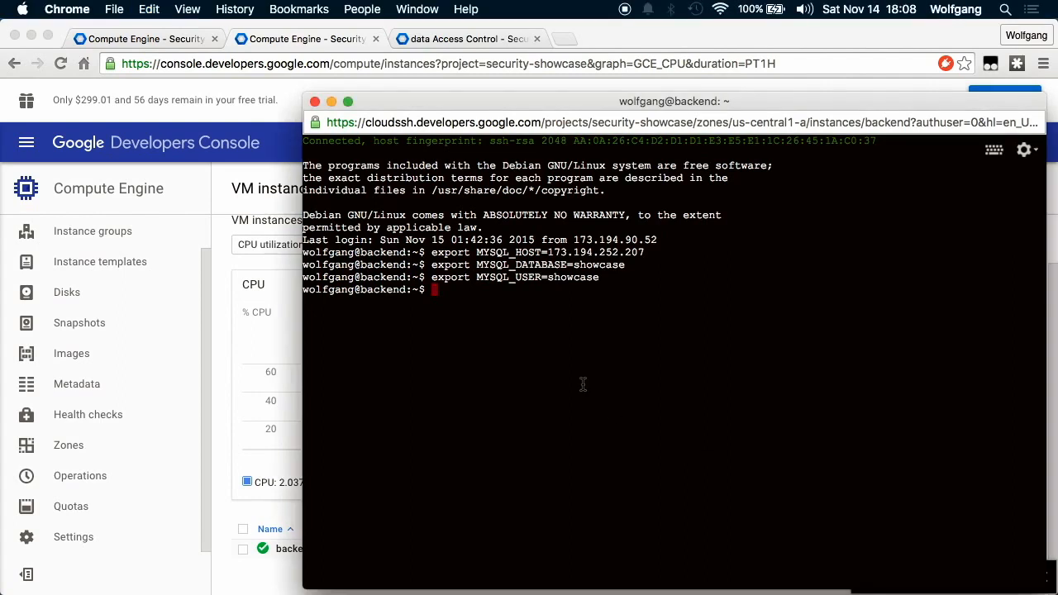
{"action": "key", "text": "super+v"}
{"action": "key", "text": "Return"}
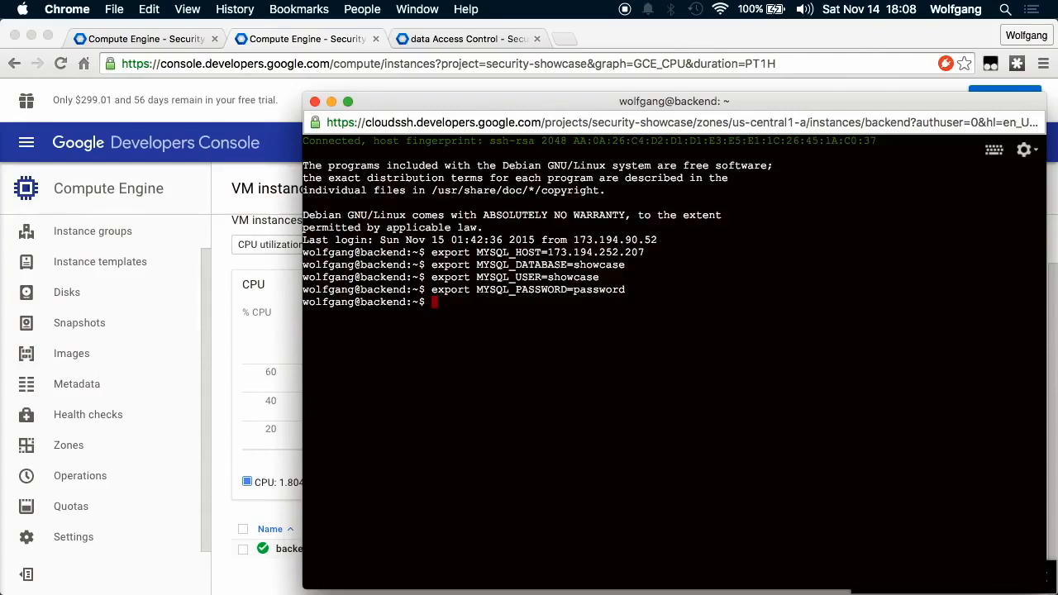
{"action": "key", "text": "super+Tab"}
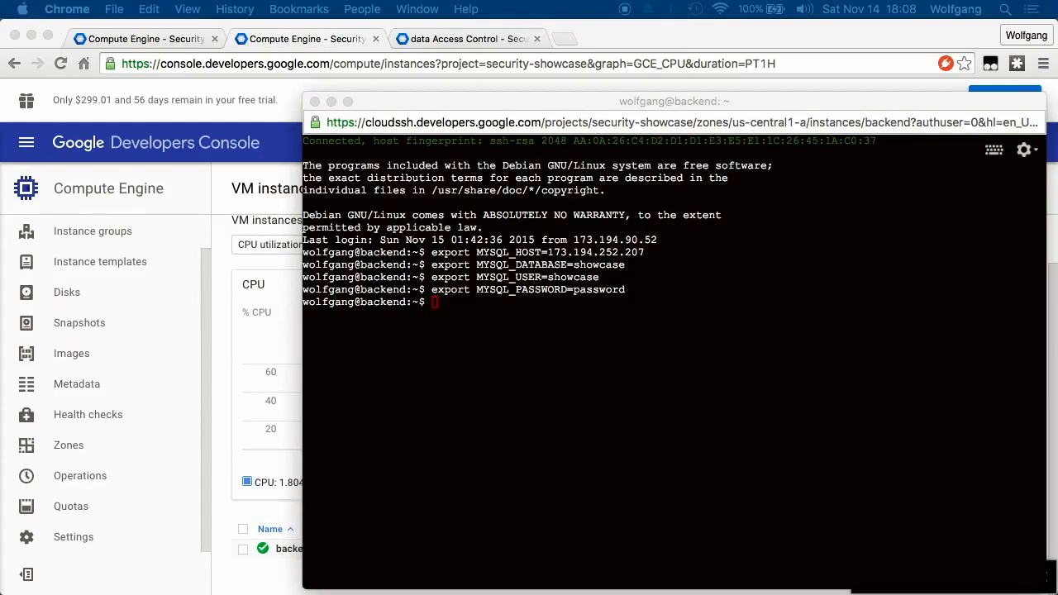
{"action": "left_click", "coordinate": [592, 356]}
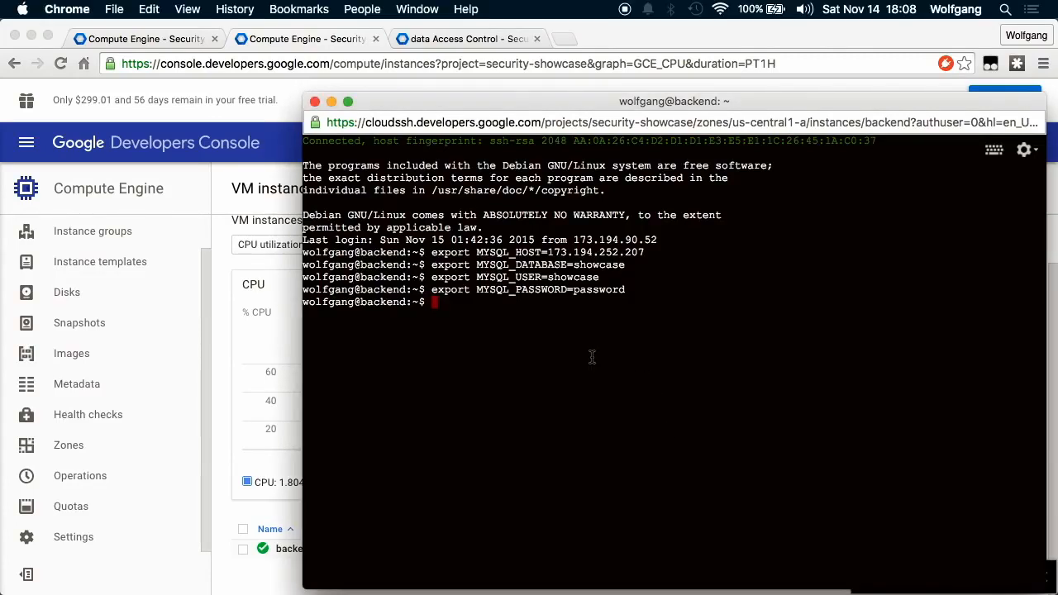
{"action": "type", "text": "export CRYPTERON_APPSECRET="}
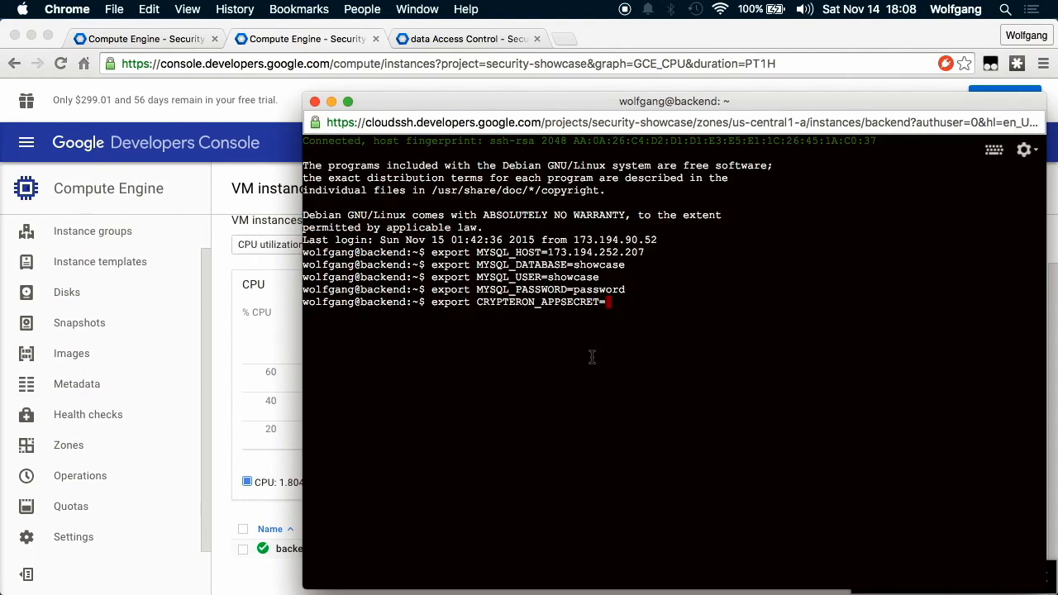
{"action": "left_click", "coordinate": [563, 43]}
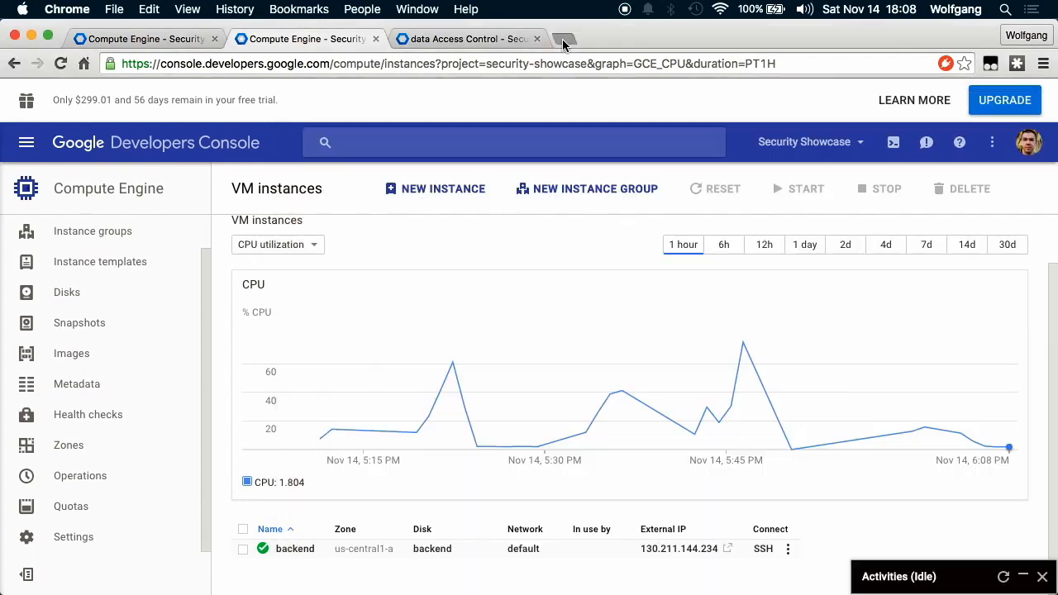
Log in to the Crypteron Dashboard at my.crypteron.com with the account's username and password.
{"action": "left_click", "coordinate": [562, 39]}
{"action": "type", "text": "my"}
{"action": "key", "text": "Return"}
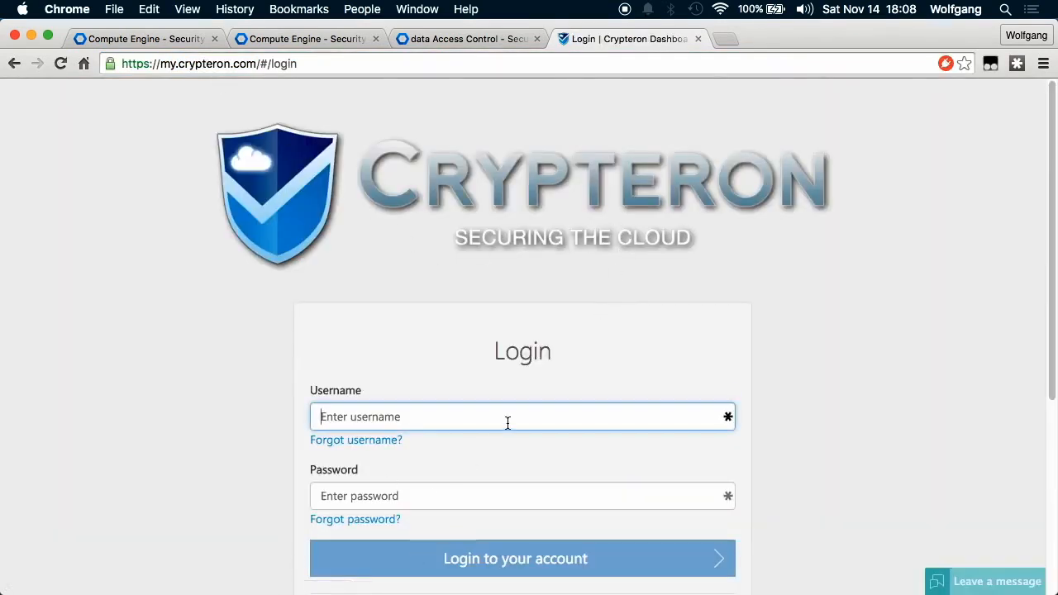
{"action": "type", "text": "wolfgang"}
{"action": "key", "text": "Tab"}
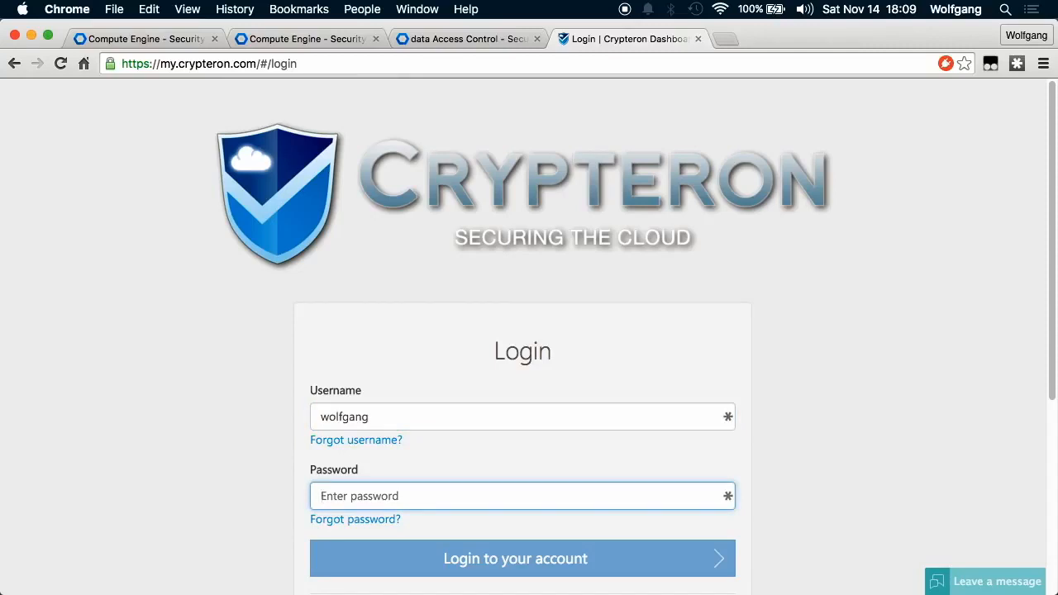
{"action": "type", "text": "•••••••••"}
{"action": "key", "text": "Return"}
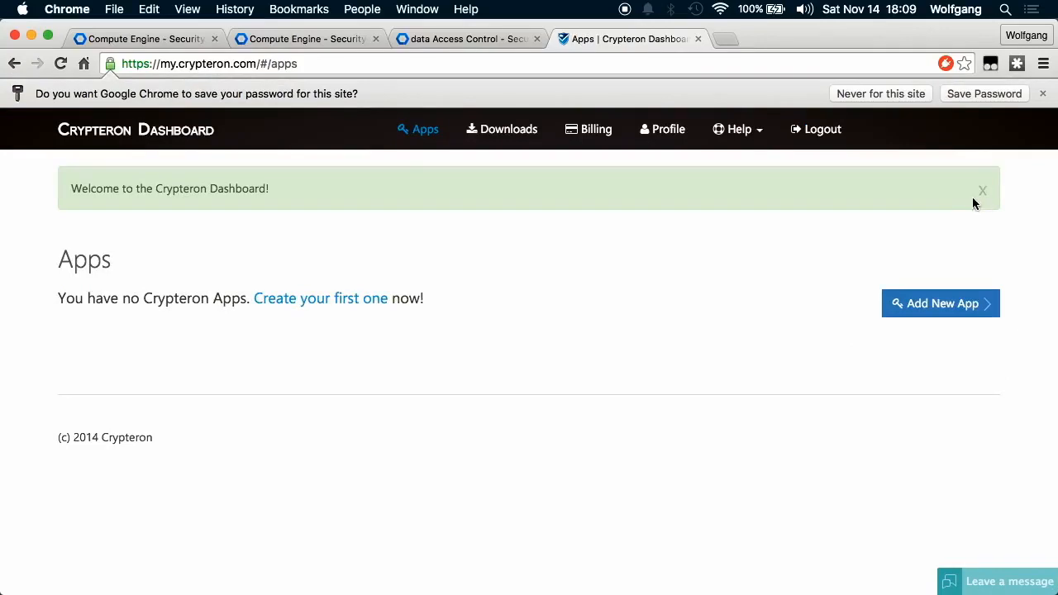
{"action": "left_click", "coordinate": [981, 193]}
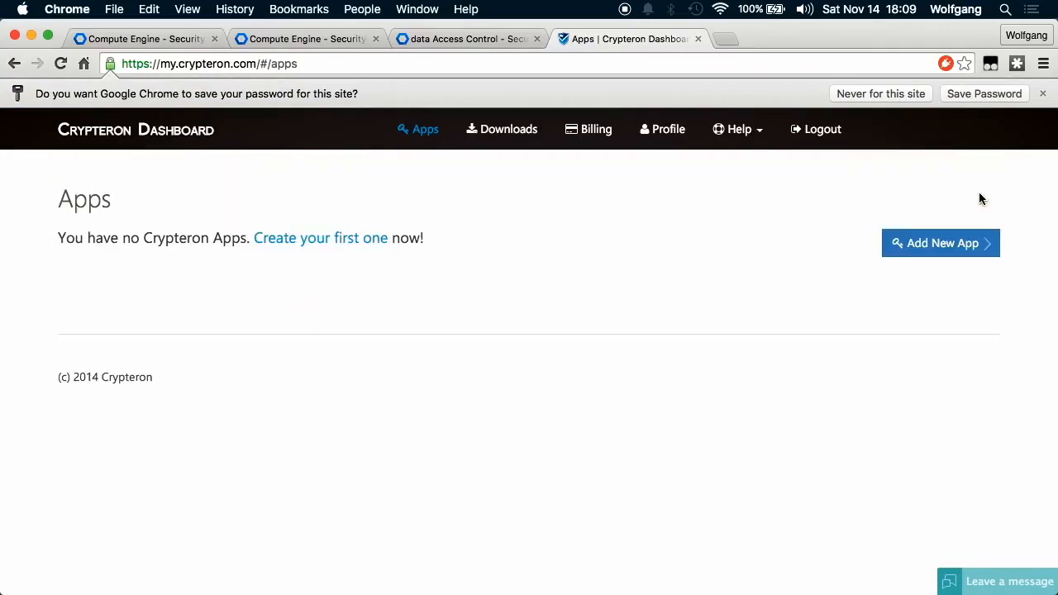
Create a Crypteron app named 'Security Showcase' on the free Developer plan.
{"action": "left_click", "coordinate": [974, 253]}
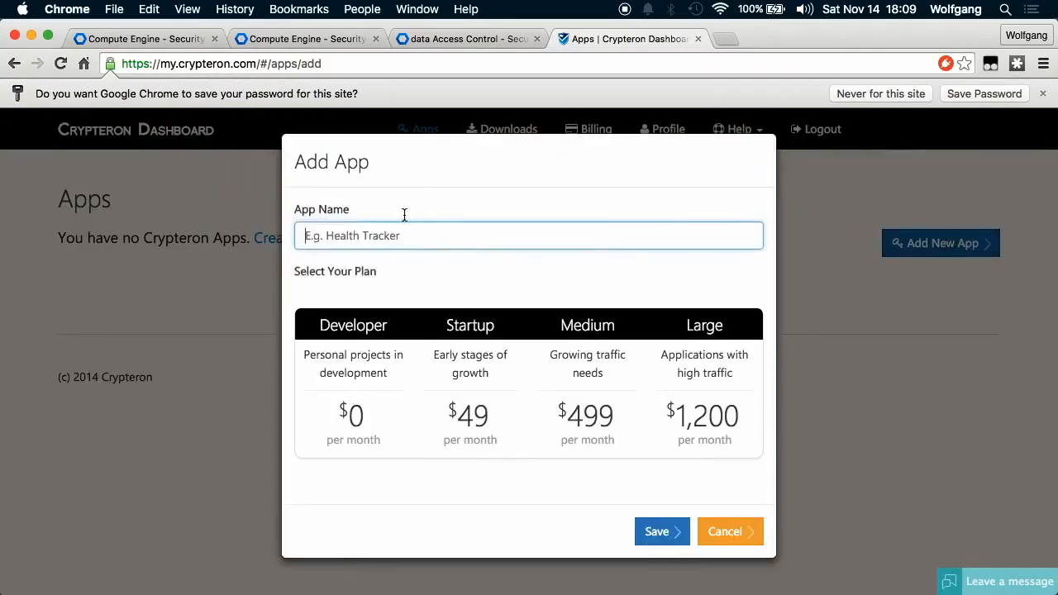
{"action": "type", "text": "Security Shower"}
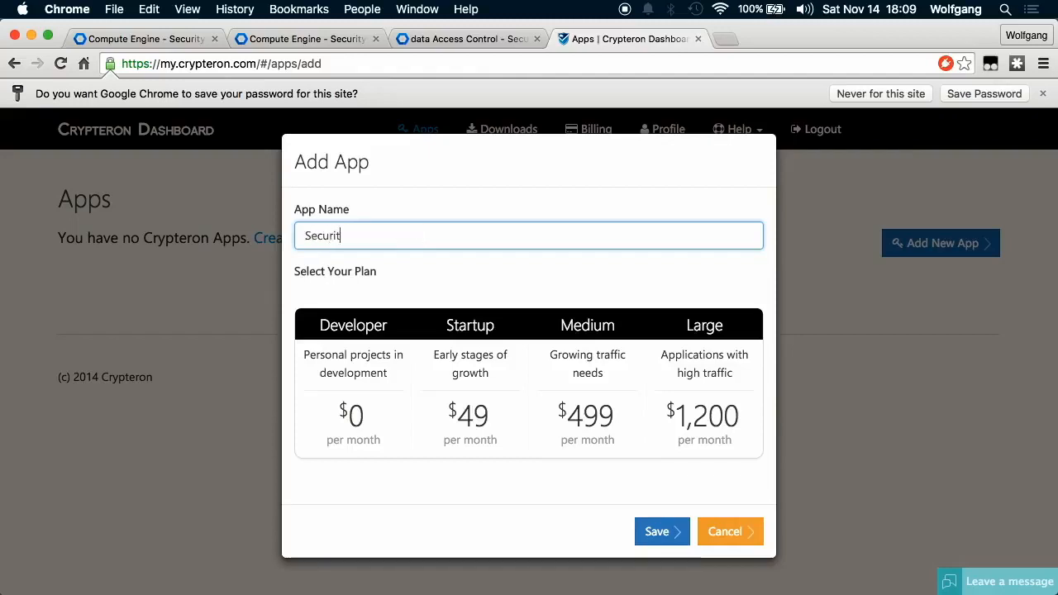
{"action": "key", "text": "BackSpace"}
{"action": "key", "text": "BackSpace"}
{"action": "type", "text": "e"}
{"action": "mouse_move", "coordinate": [328, 373]}
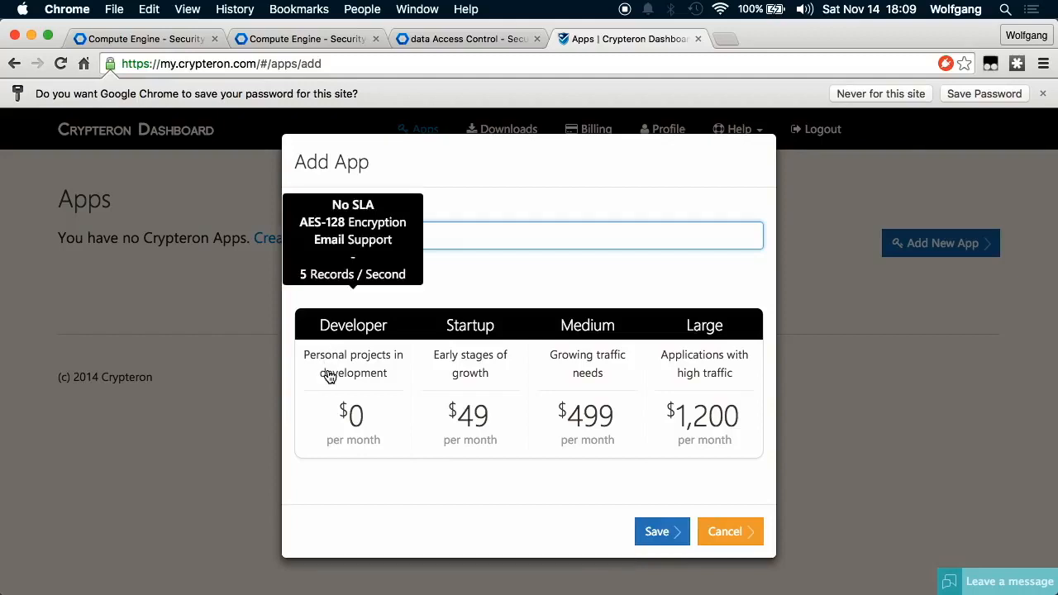
{"action": "left_click", "coordinate": [329, 374]}
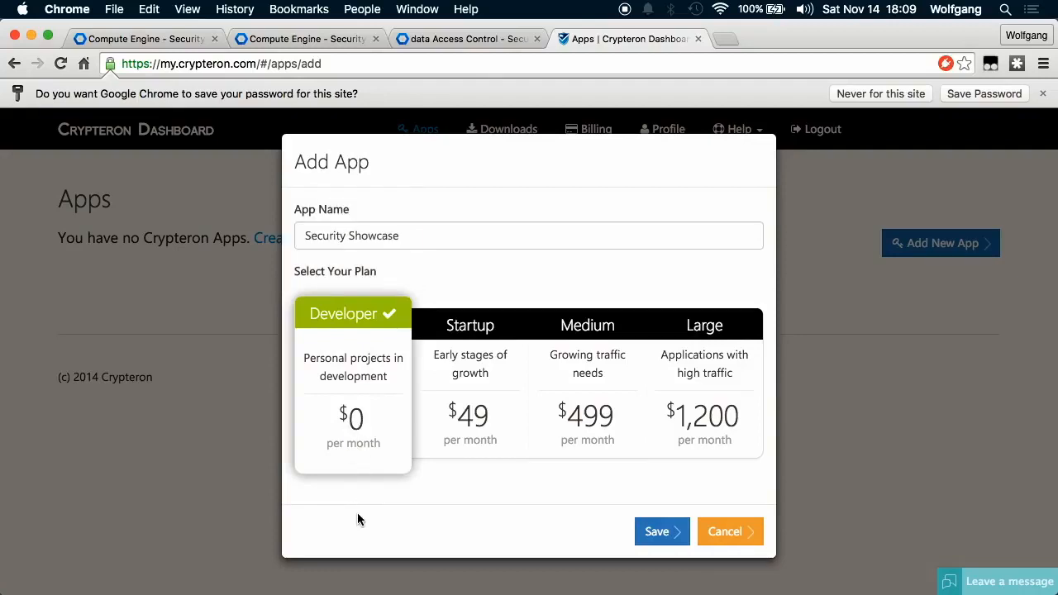
{"action": "mouse_move", "coordinate": [663, 425]}
{"action": "left_click", "coordinate": [669, 534]}
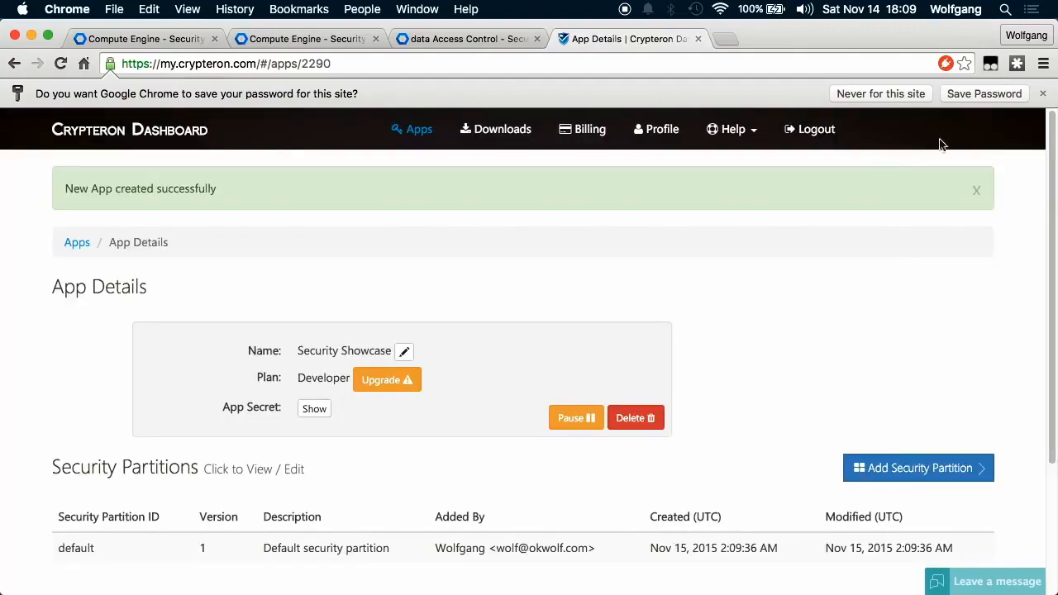
{"action": "left_click", "coordinate": [977, 191]}
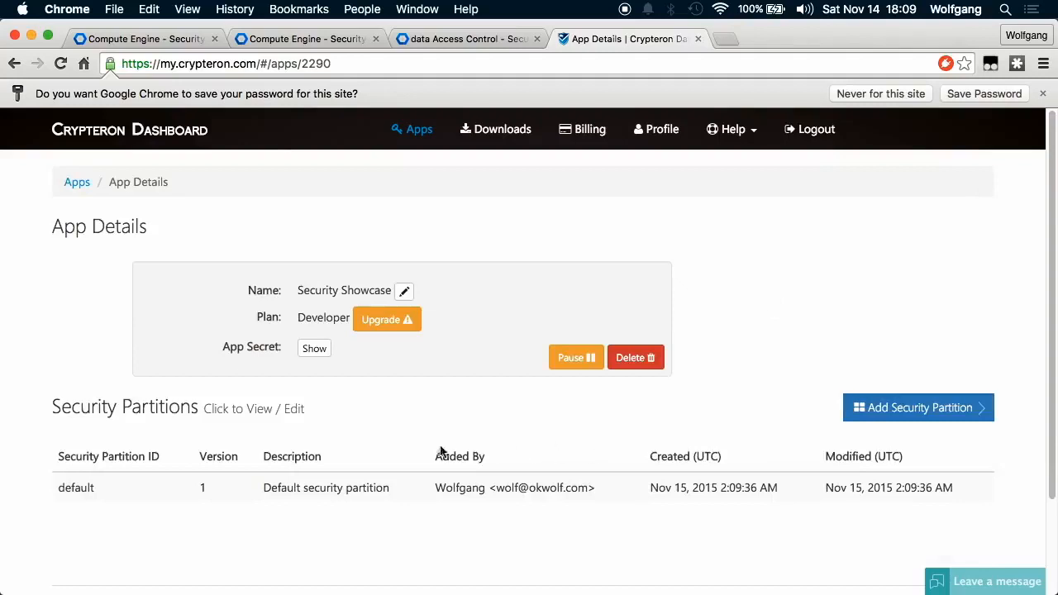
{"action": "left_click", "coordinate": [1042, 93]}
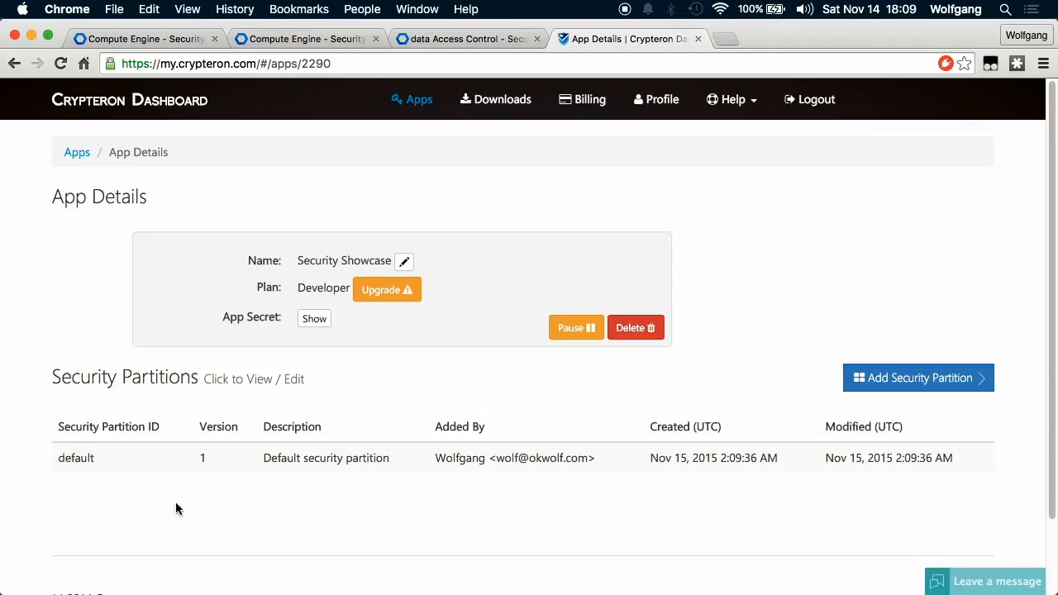
{"action": "left_click", "coordinate": [116, 463]}
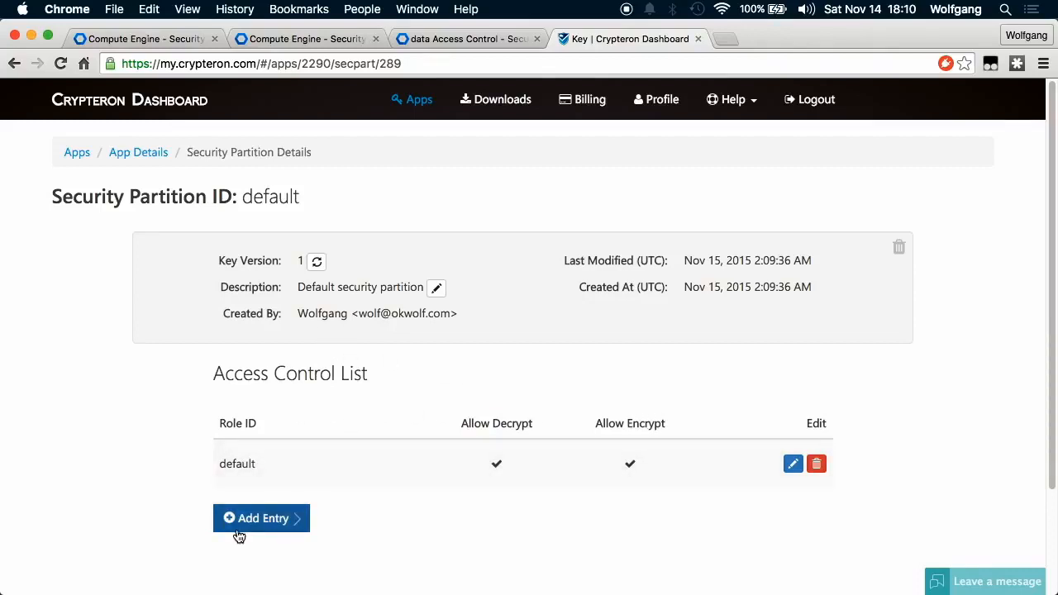
{"action": "left_click", "coordinate": [146, 152]}
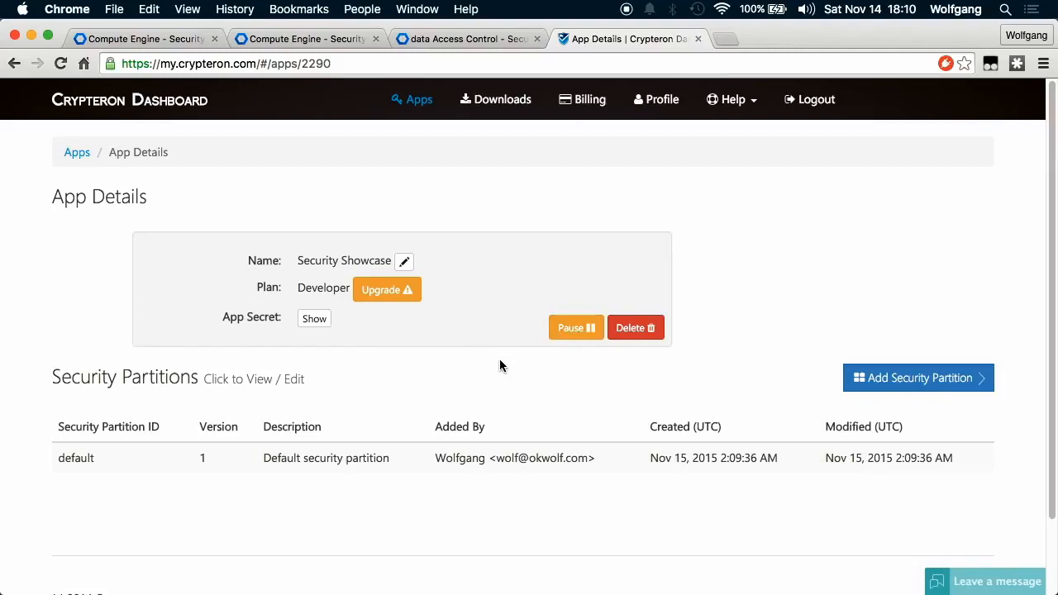
Copy the Security Showcase app secret and export it as CRYPTERON_APPSECRET in the SSH terminal.
{"action": "left_click", "coordinate": [314, 320]}
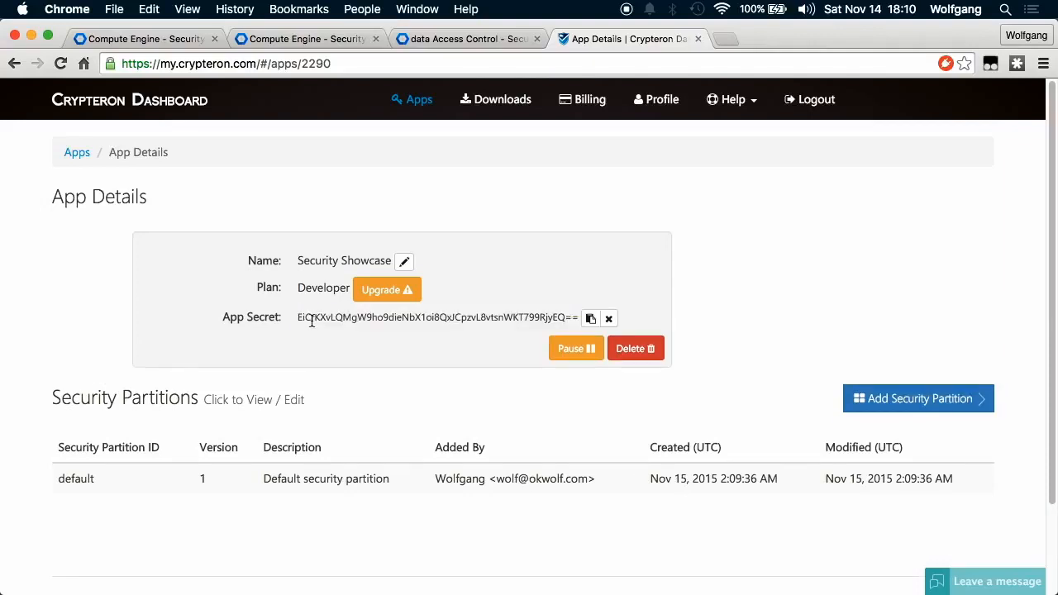
{"action": "left_click", "coordinate": [591, 319]}
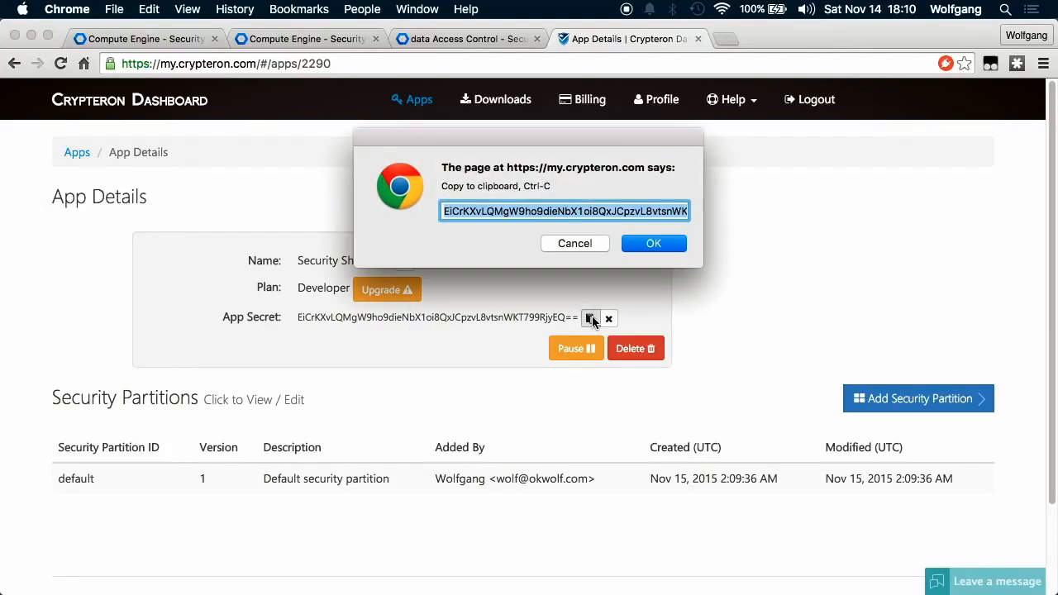
{"action": "left_click", "coordinate": [579, 244]}
{"action": "key", "text": "ctrl+Down"}
{"action": "left_click", "coordinate": [701, 336]}
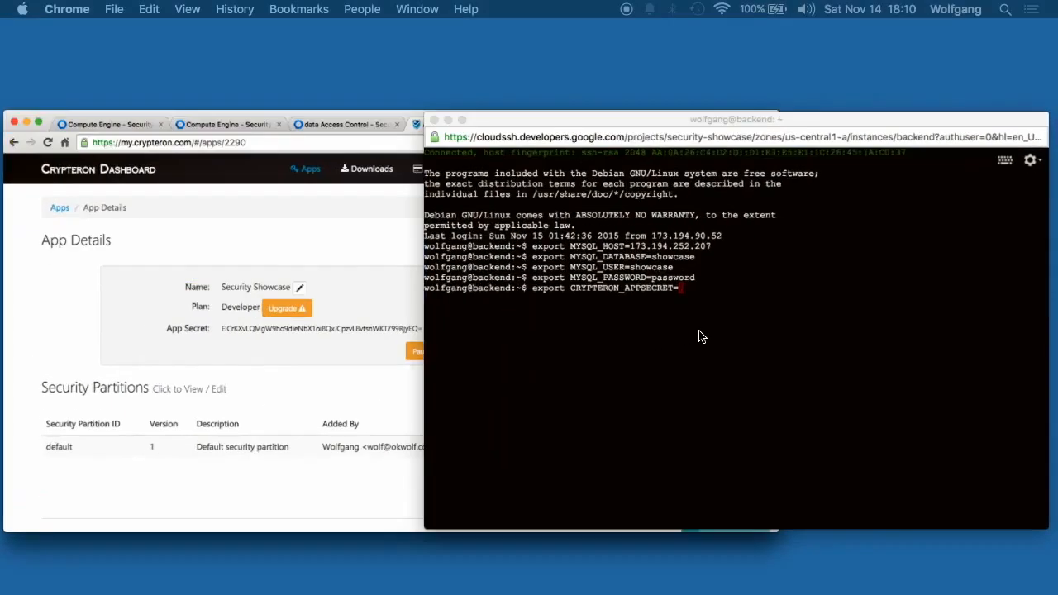
{"action": "key", "text": "super+v"}
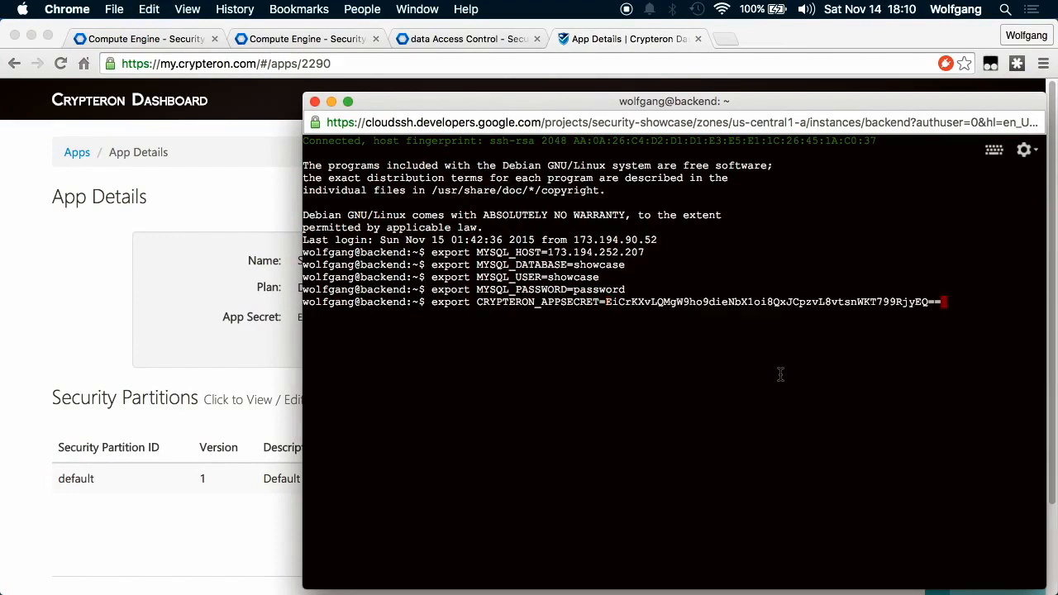
{"action": "key", "text": "Return"}
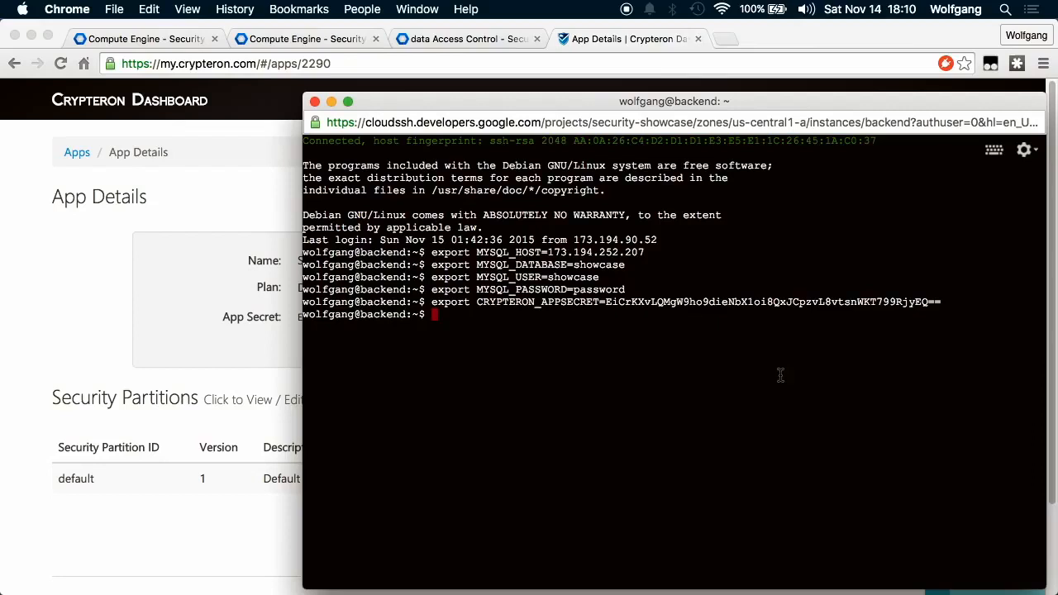
{"action": "key", "text": "super+Tab"}
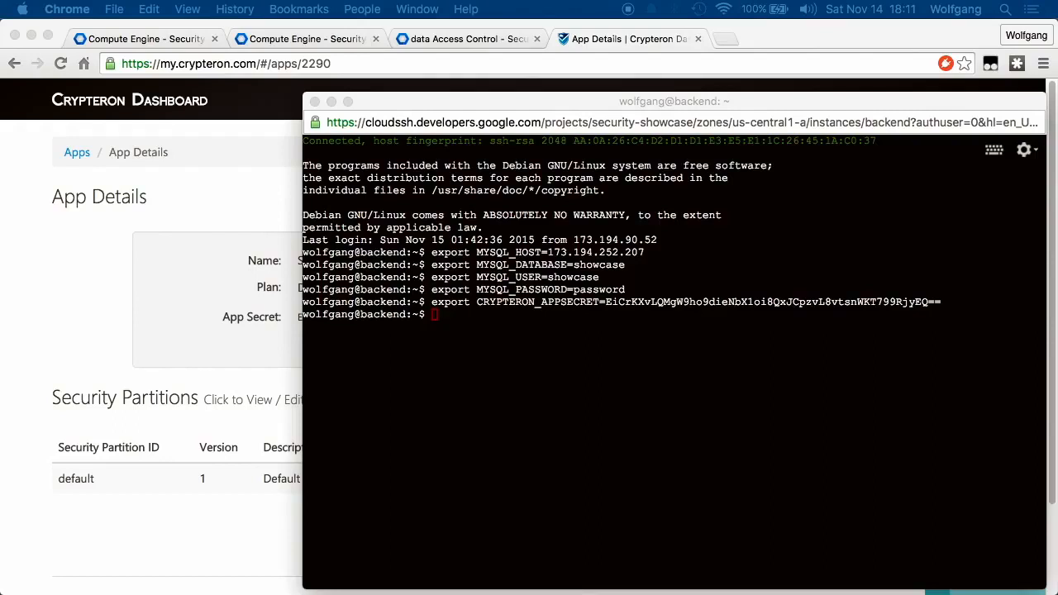
Clone github.com/crypteron/security-showcase, enter the security-showcase folder and list its files.
{"action": "left_click", "coordinate": [656, 414]}
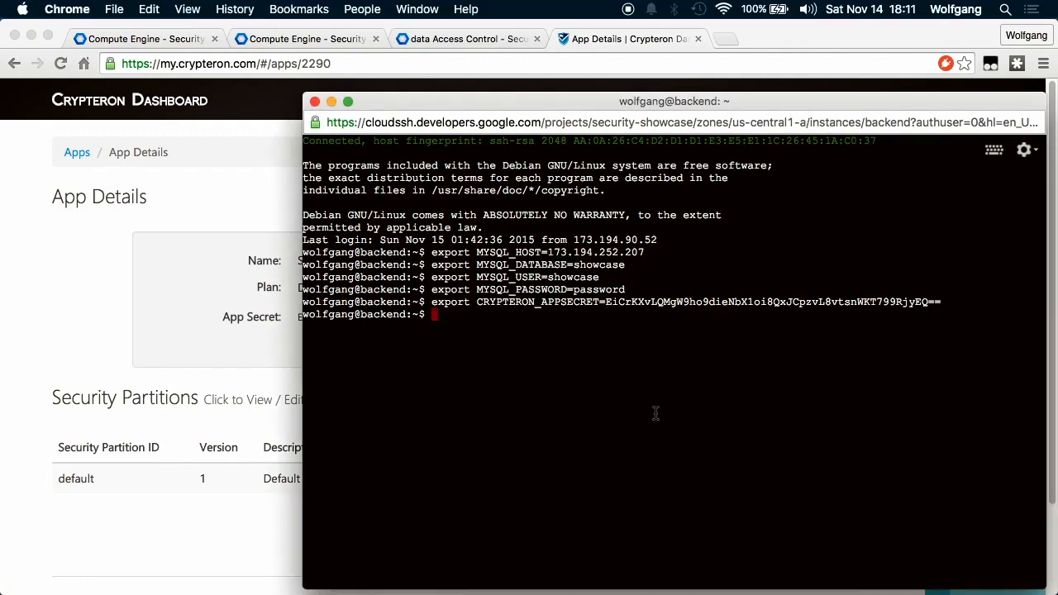
{"action": "key", "text": "super+v"}
{"action": "key", "text": "Return"}
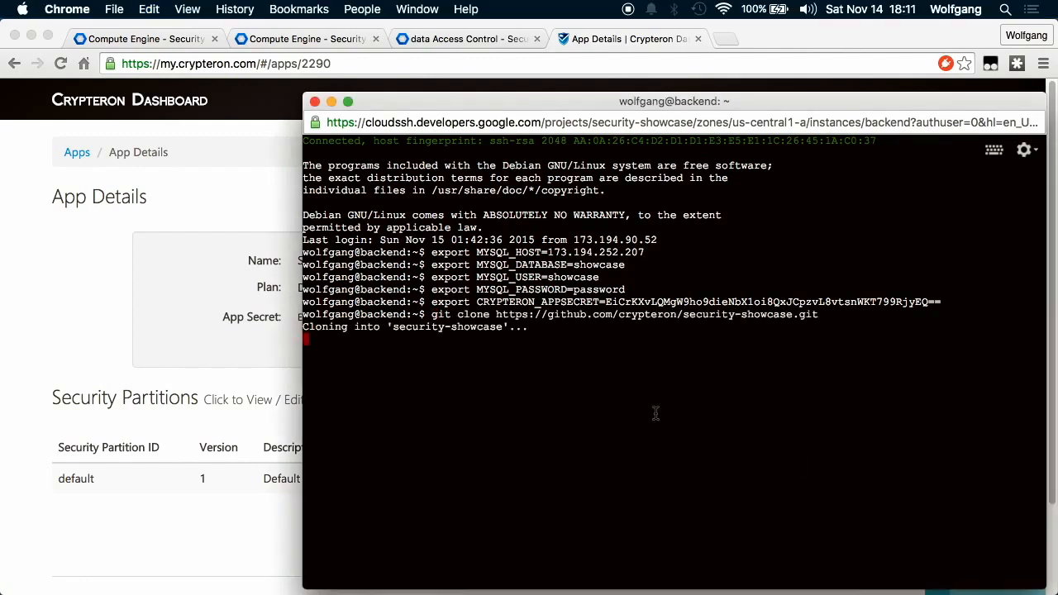
{"action": "type", "text": "cd security-showcase"}
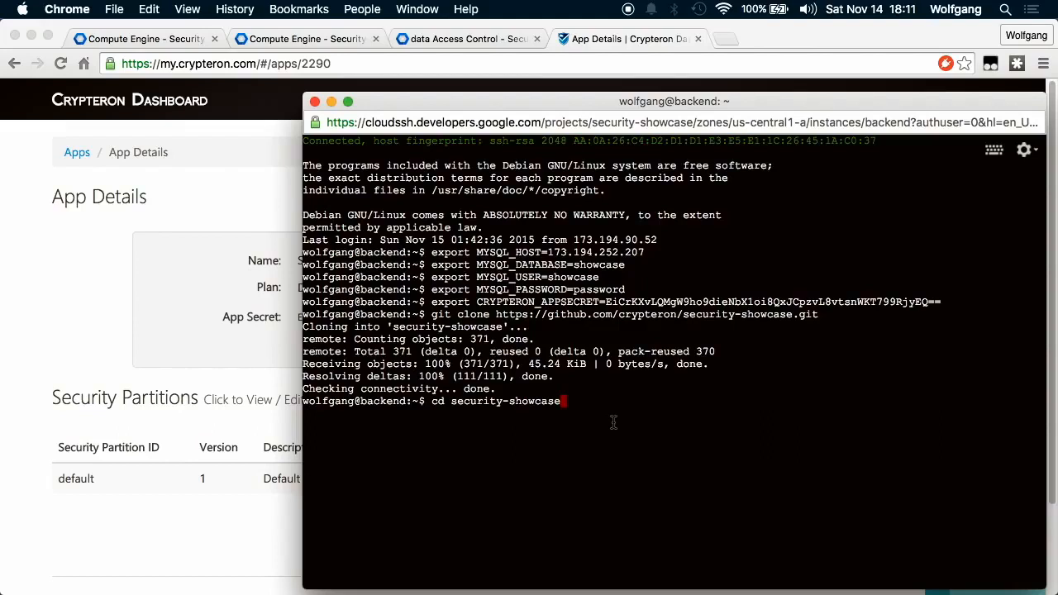
{"action": "key", "text": "Return"}
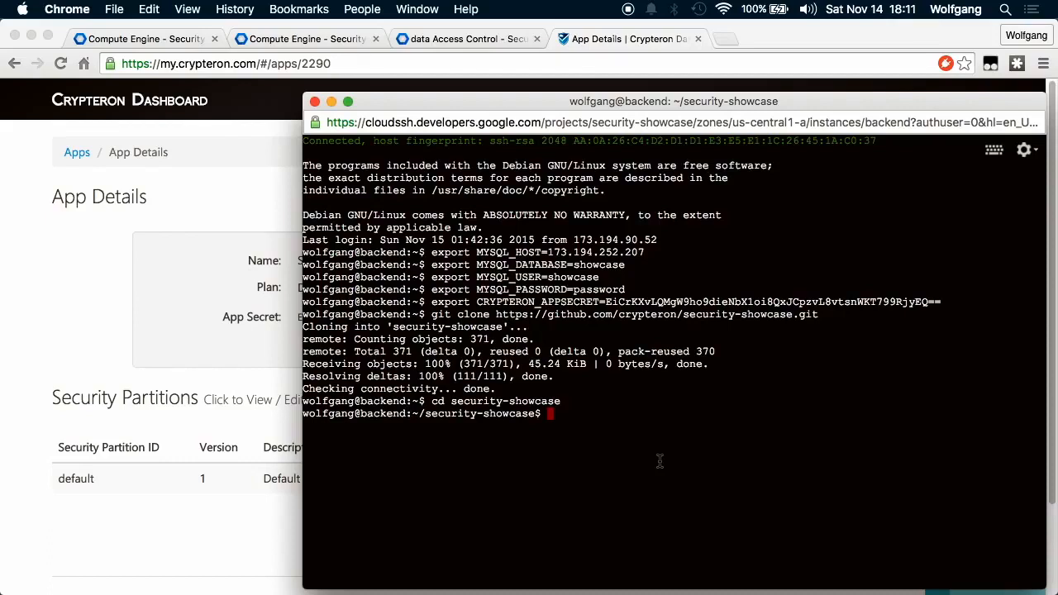
{"action": "type", "text": "ls"}
{"action": "key", "text": "Return"}
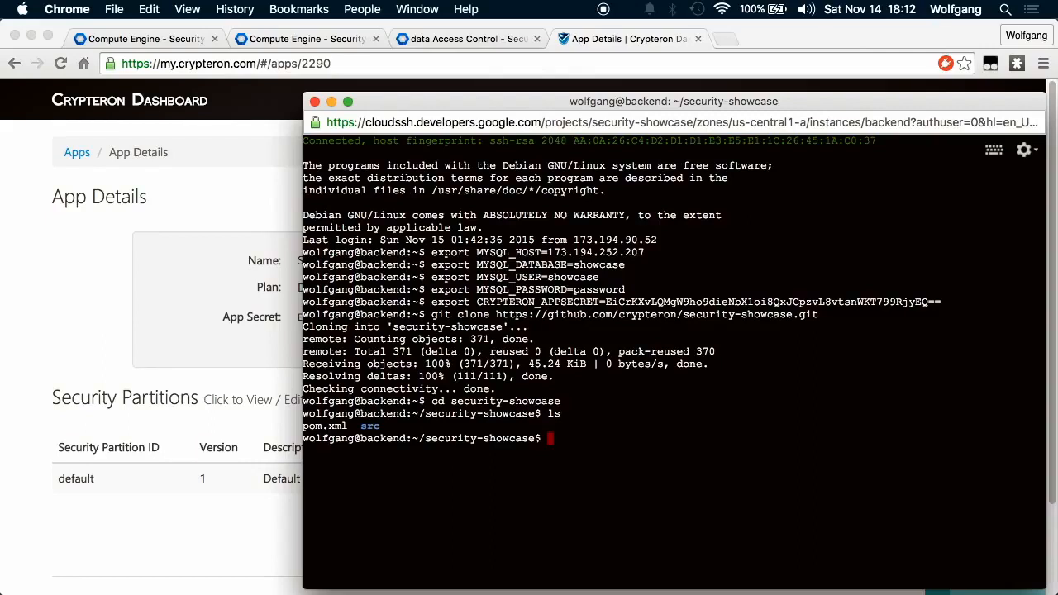
Redirect port 80 to 8080 with a sudo iptables rule, then start the app with mvn jetty:run.
{"action": "key", "text": "super+Tab"}
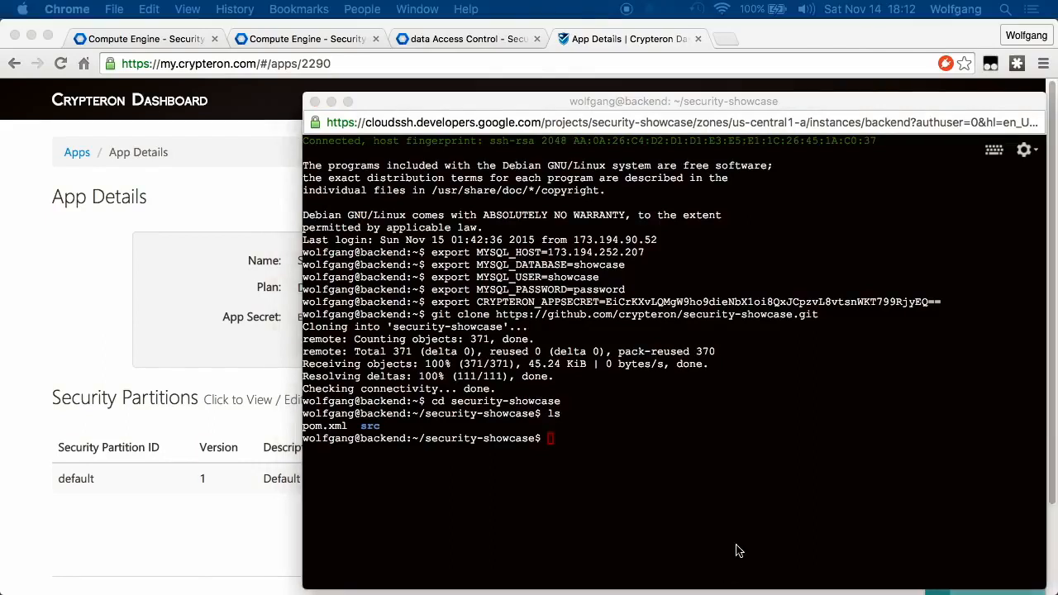
{"action": "left_click", "coordinate": [626, 428]}
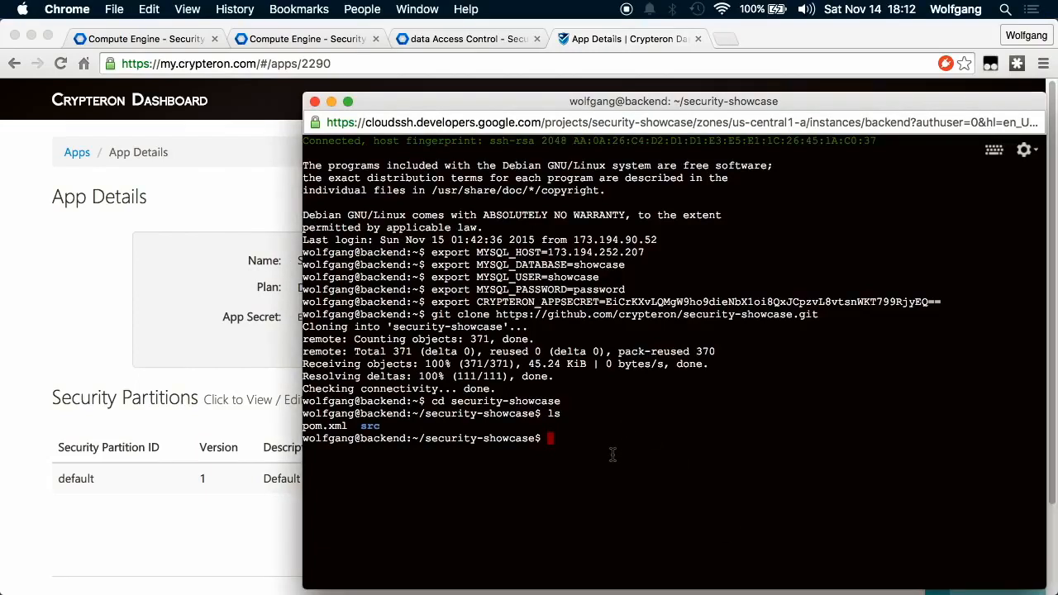
{"action": "key", "text": "super+v"}
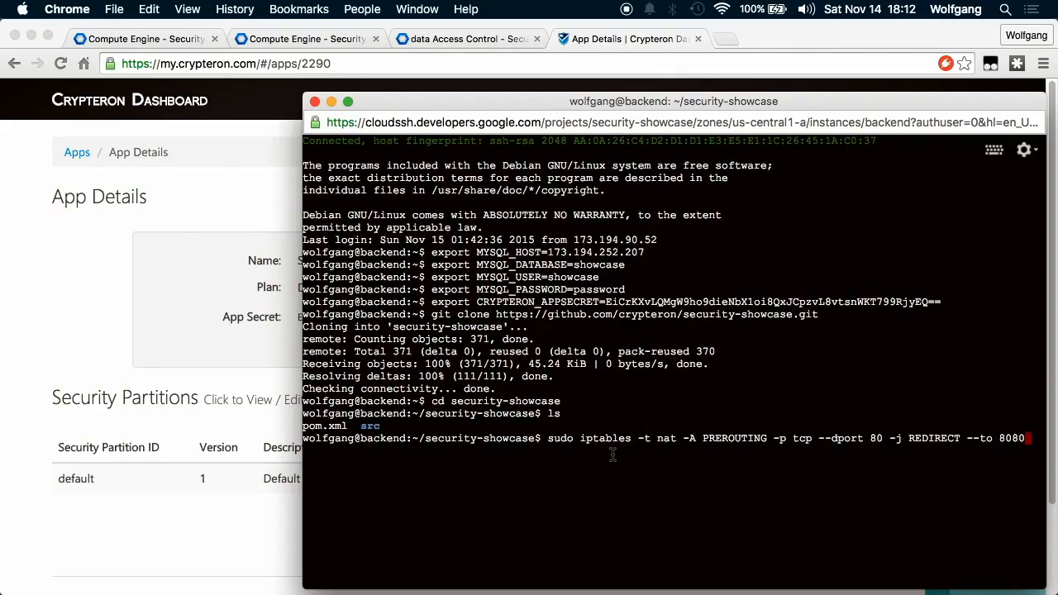
{"action": "key", "text": "Return"}
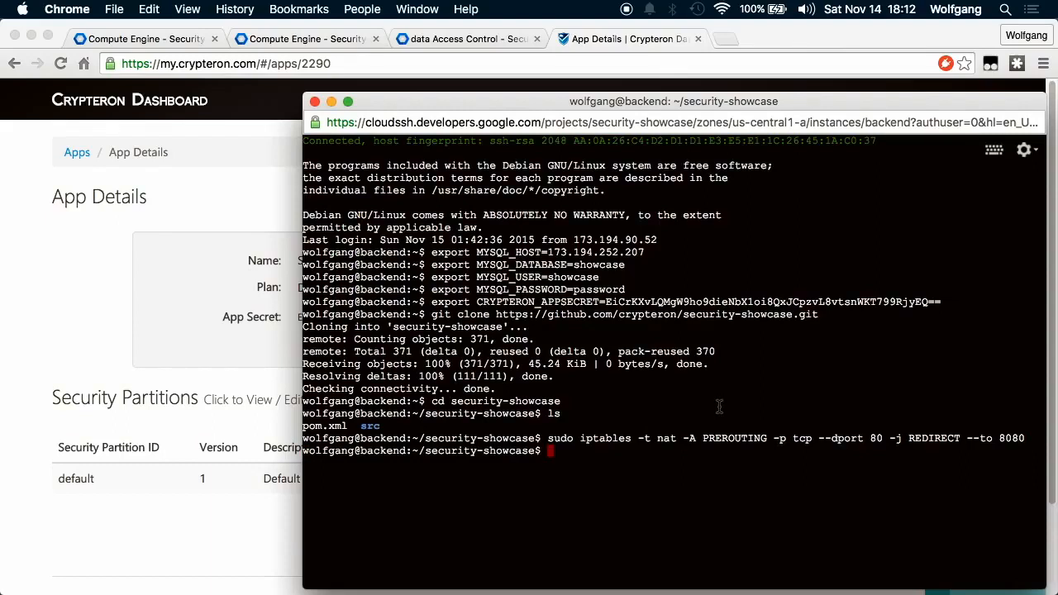
{"action": "type", "text": "mvn jetty:run"}
{"action": "key", "text": "Return"}
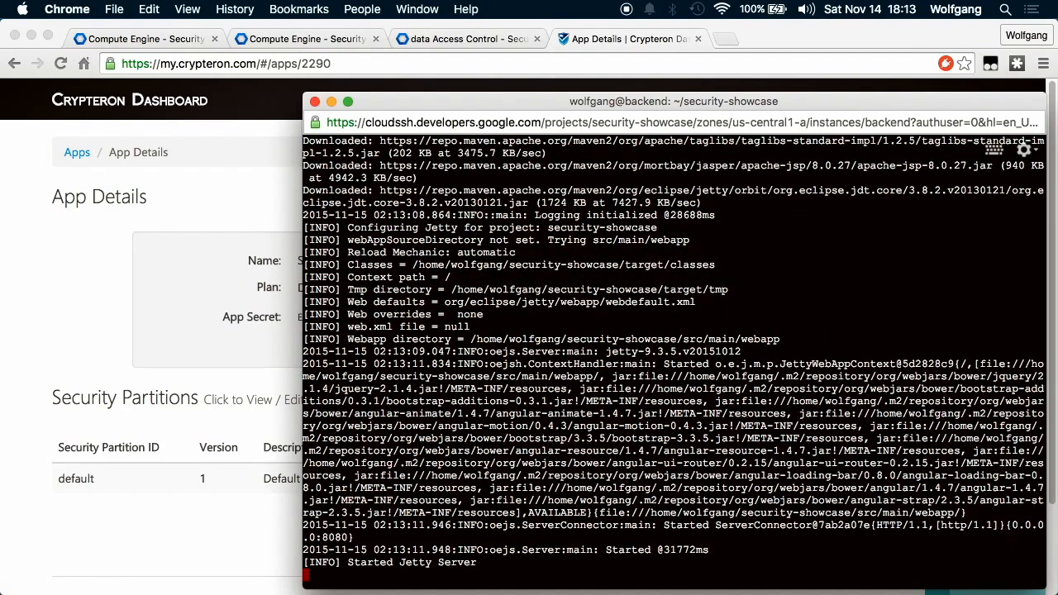
Open the backend VM's external IP 130.211.144.234 and check the showcase app and the Jetty log.
{"action": "left_click", "coordinate": [274, 41]}
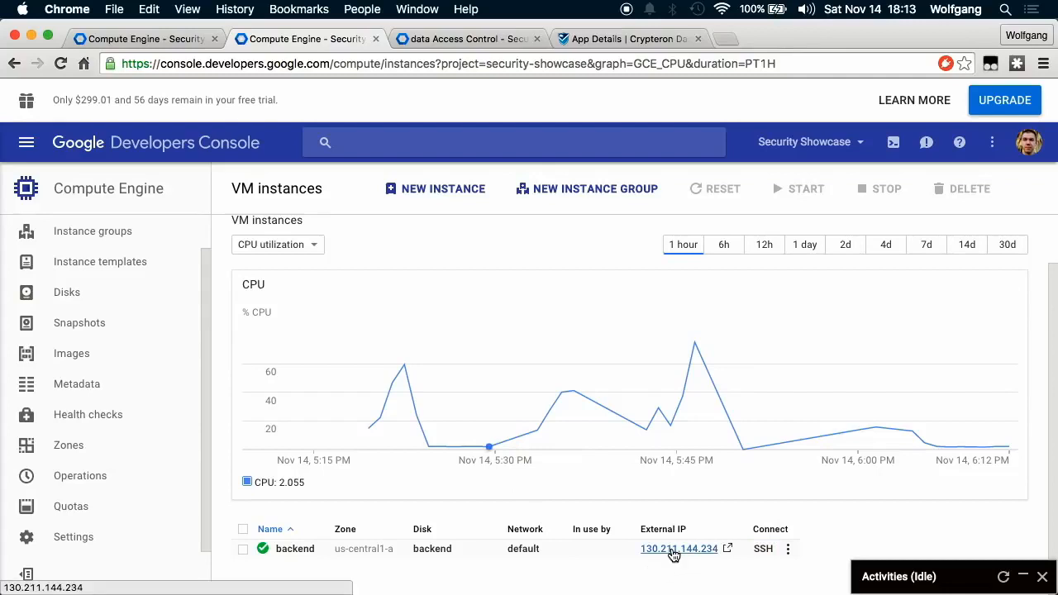
{"action": "left_click", "coordinate": [674, 550]}
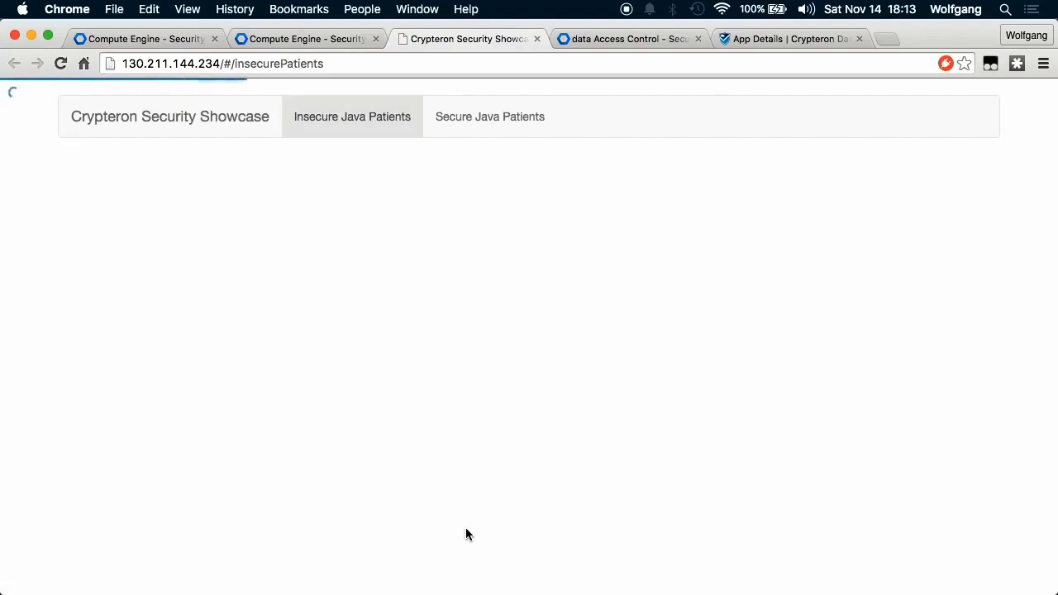
{"action": "key", "text": "ctrl+Up"}
{"action": "left_click", "coordinate": [615, 403]}
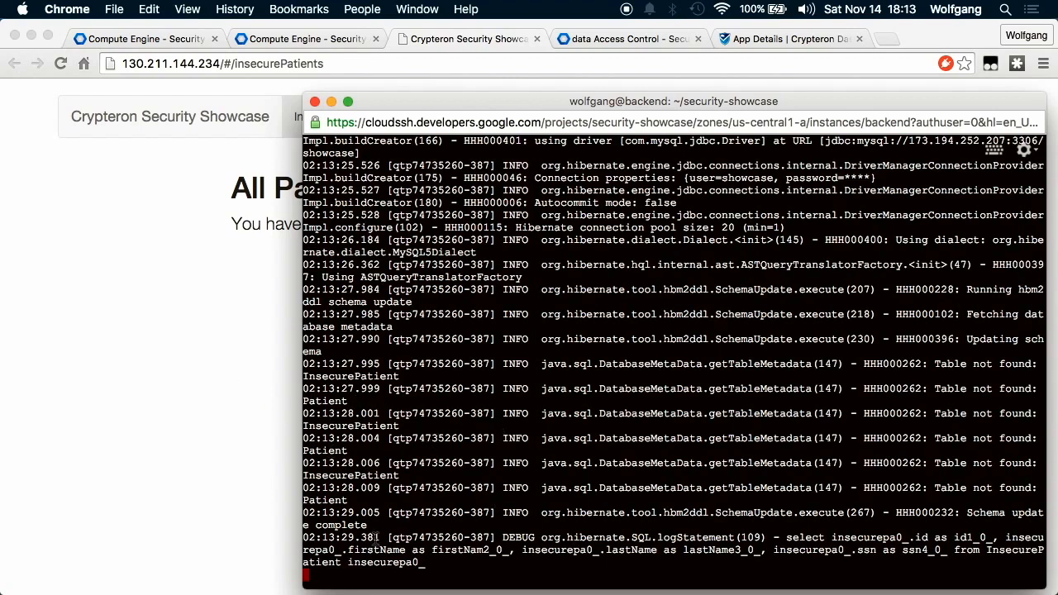
{"action": "left_click", "coordinate": [189, 451]}
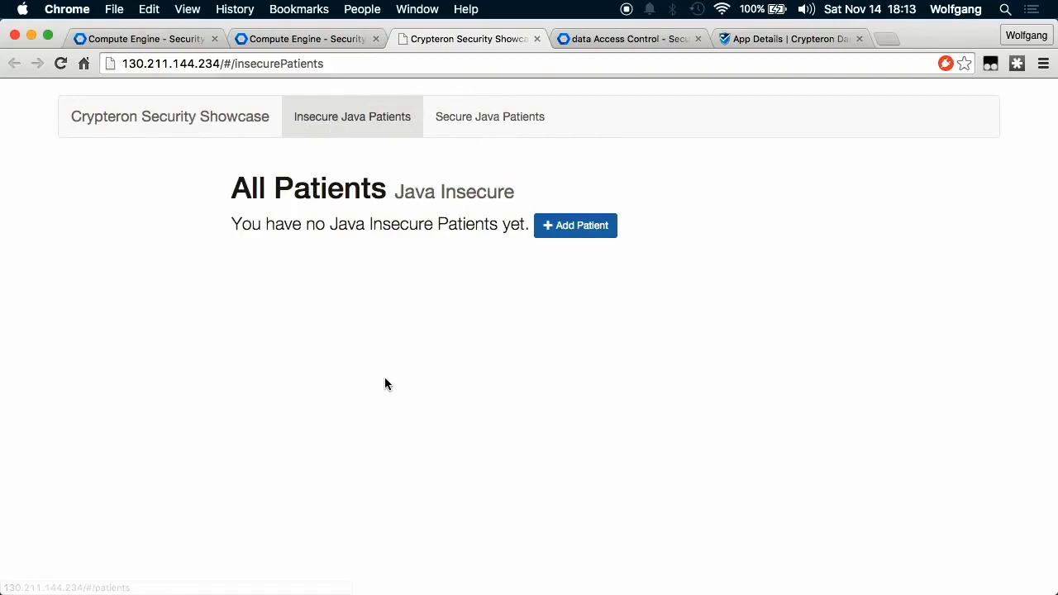
{"action": "key", "text": "ctrl+Up"}
Refresh the showcase schema and open the InsecurePatient and Patient table definitions.
{"action": "left_click", "coordinate": [664, 209]}
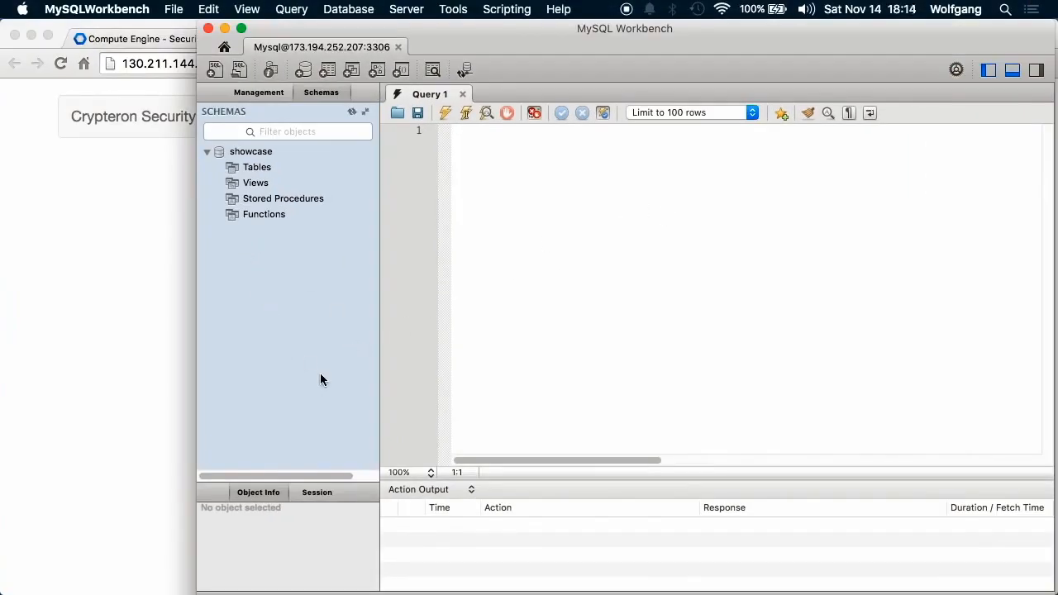
{"action": "left_click", "coordinate": [351, 109]}
{"action": "left_click", "coordinate": [219, 168]}
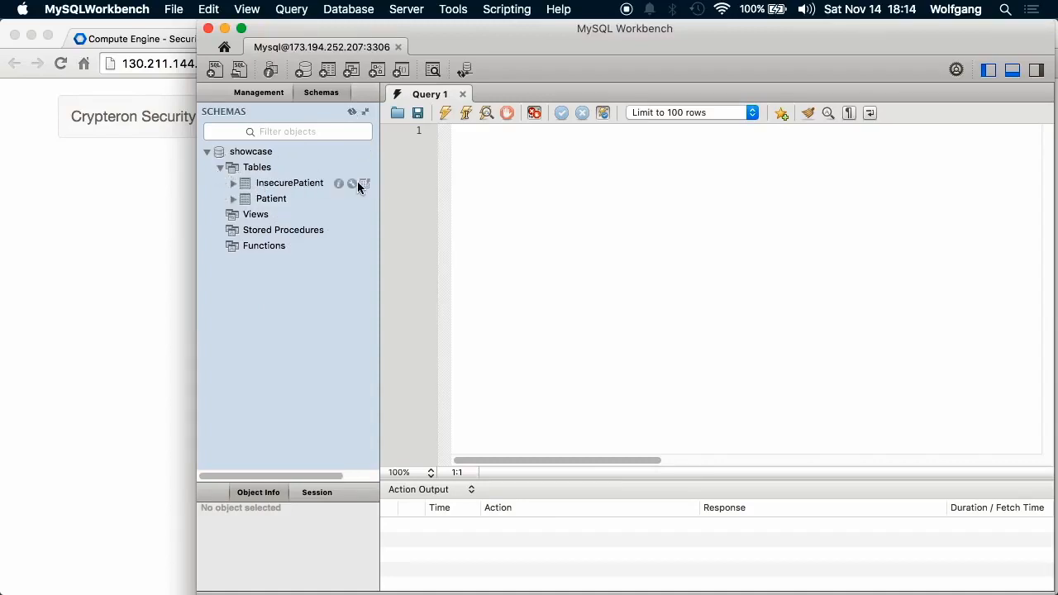
{"action": "left_click", "coordinate": [352, 184]}
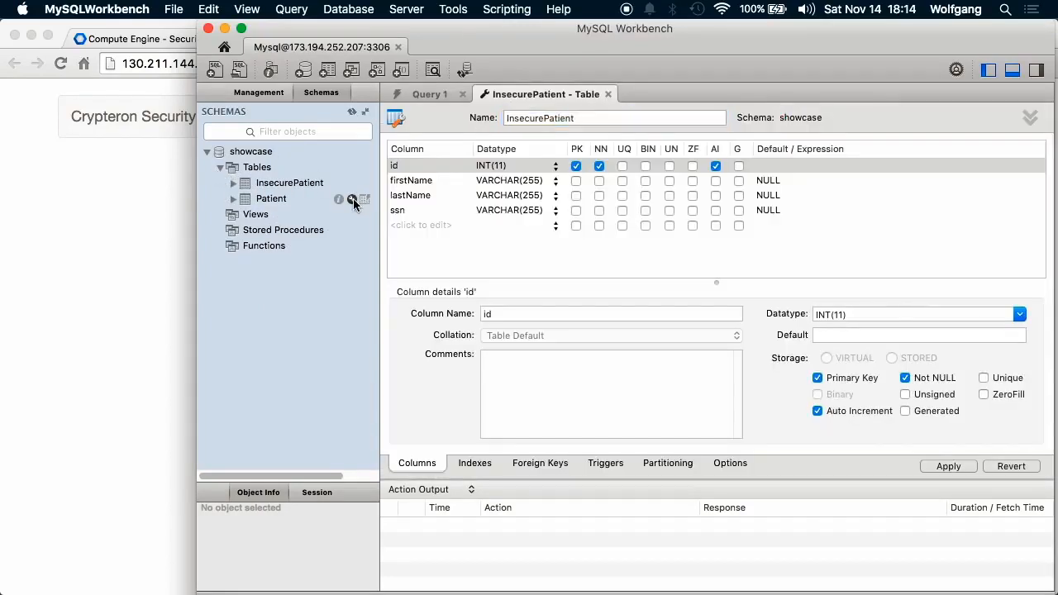
{"action": "left_click", "coordinate": [353, 200]}
Compare the InsecurePatient and Patient columns (id, firstName, lastName, ssn) before returning to the browser.
{"action": "left_click", "coordinate": [571, 95]}
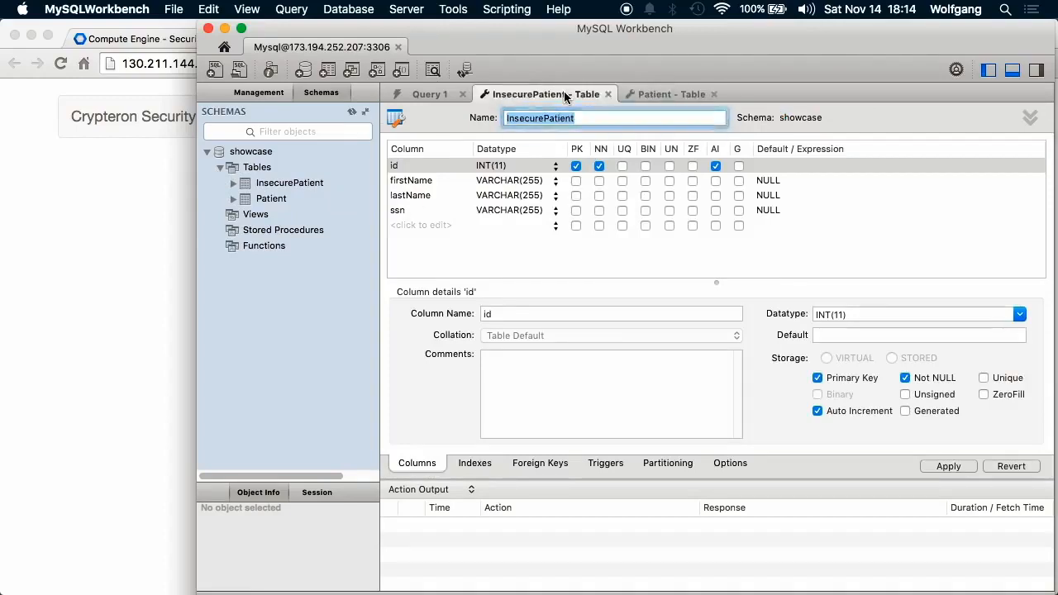
{"action": "left_click", "coordinate": [668, 96]}
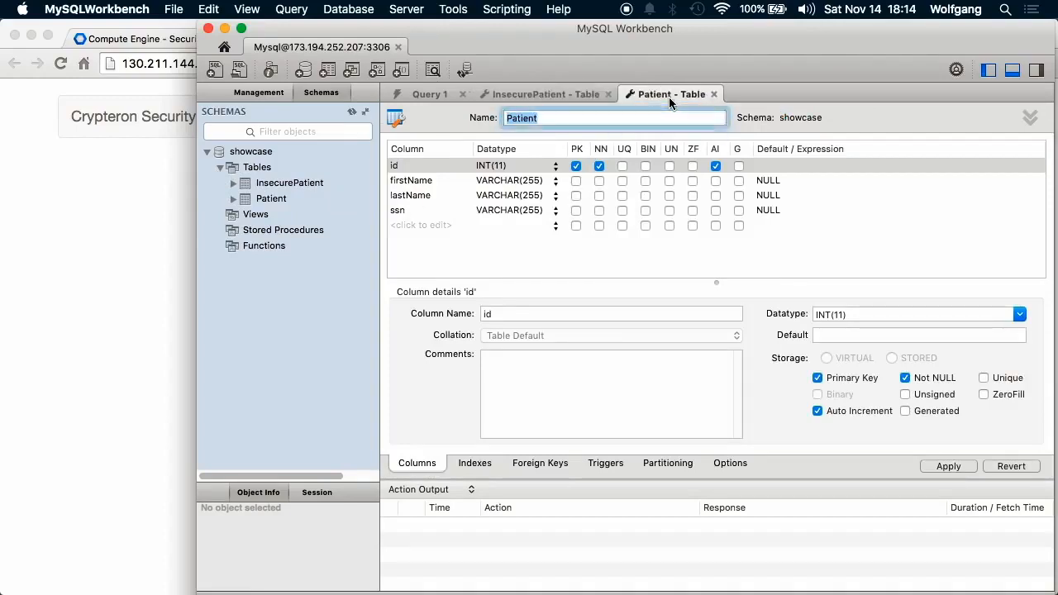
{"action": "left_click", "coordinate": [563, 97]}
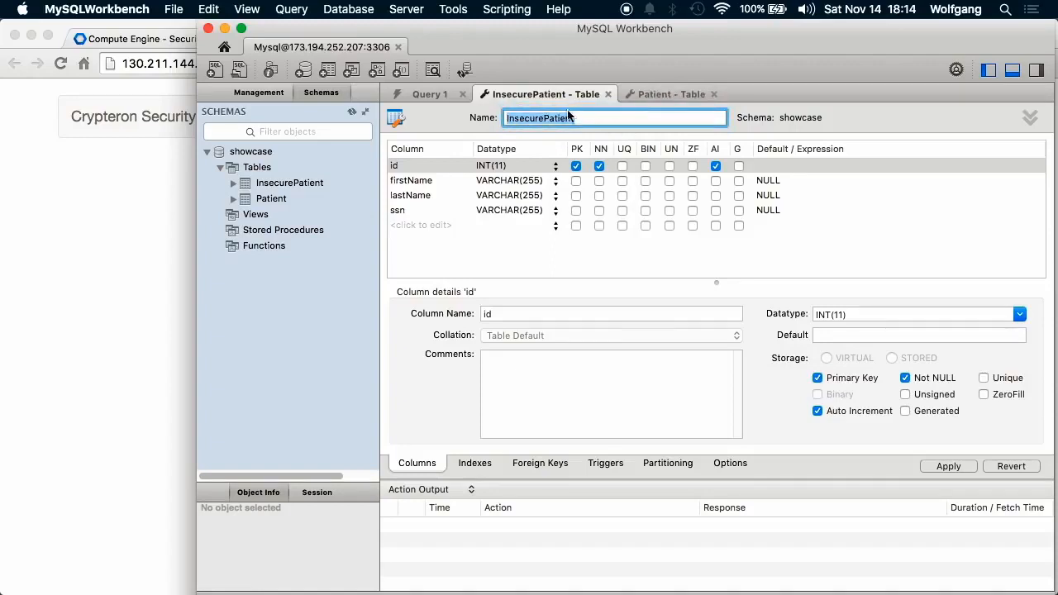
{"action": "left_click", "coordinate": [670, 96]}
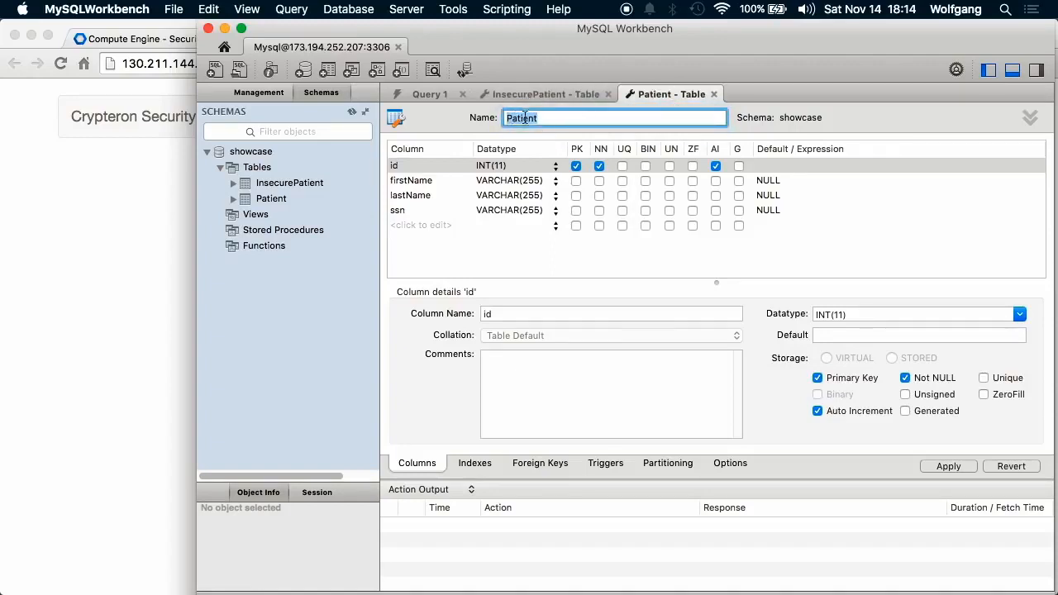
{"action": "left_click", "coordinate": [532, 101]}
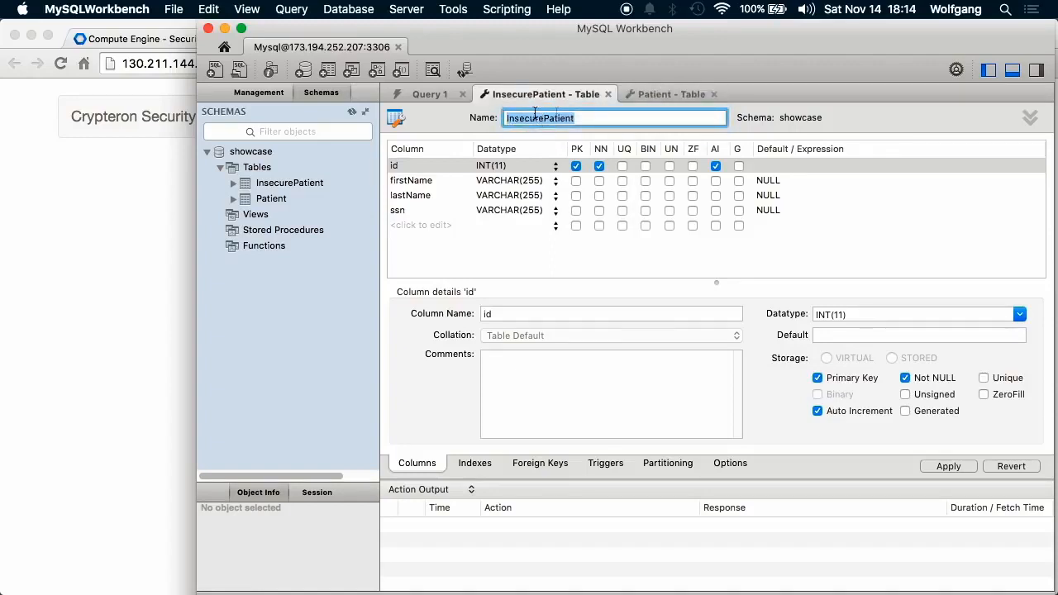
{"action": "left_click", "coordinate": [643, 96]}
{"action": "left_click", "coordinate": [85, 268]}
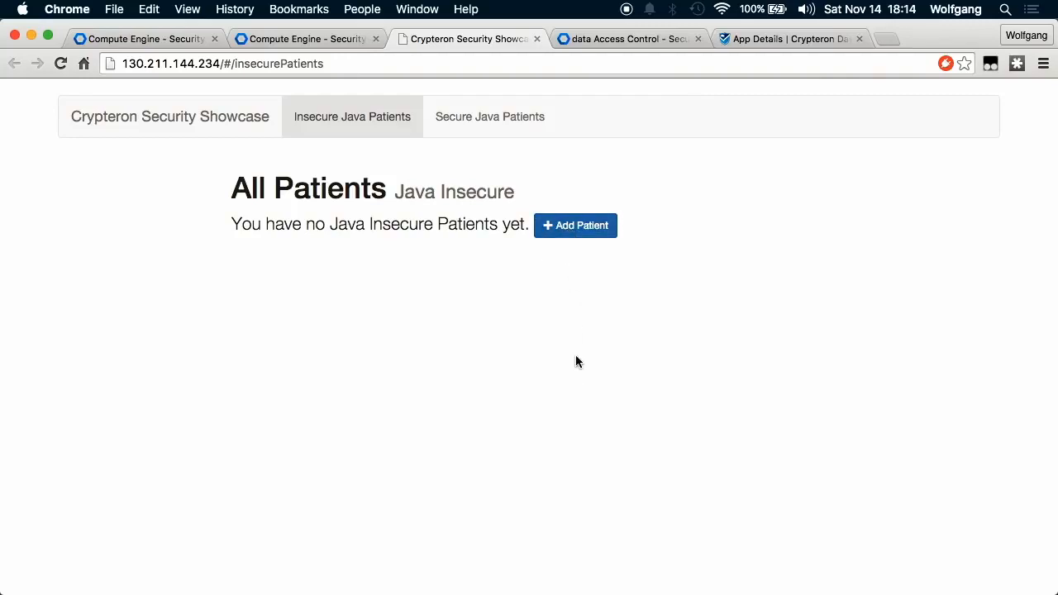
Add a Java Insecure patient with first name 'Insecure', last name 'Patient' and an SSN, and save it.
{"action": "left_click", "coordinate": [576, 225]}
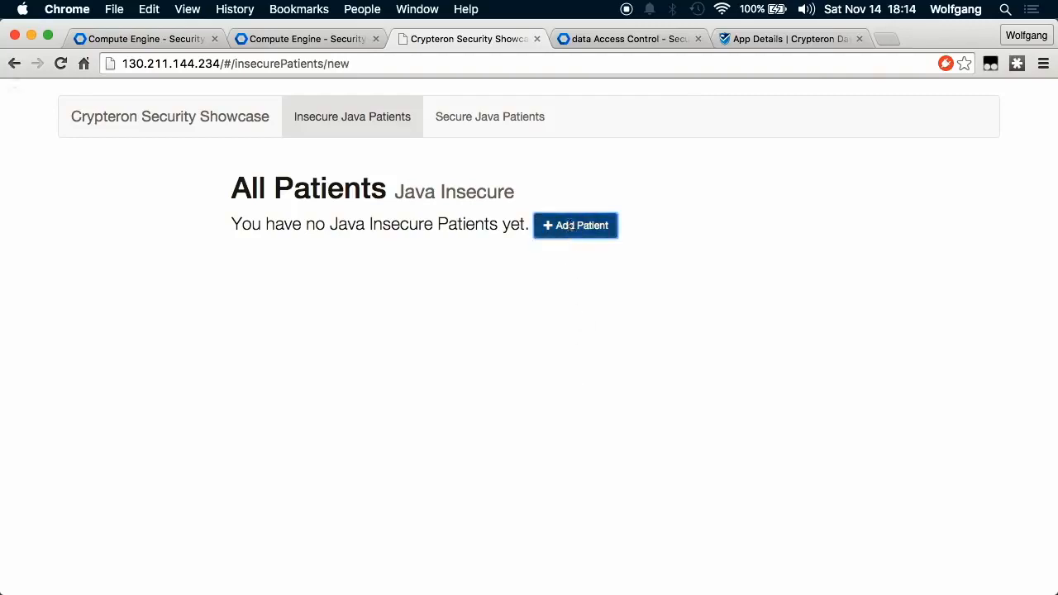
{"action": "left_click", "coordinate": [510, 226]}
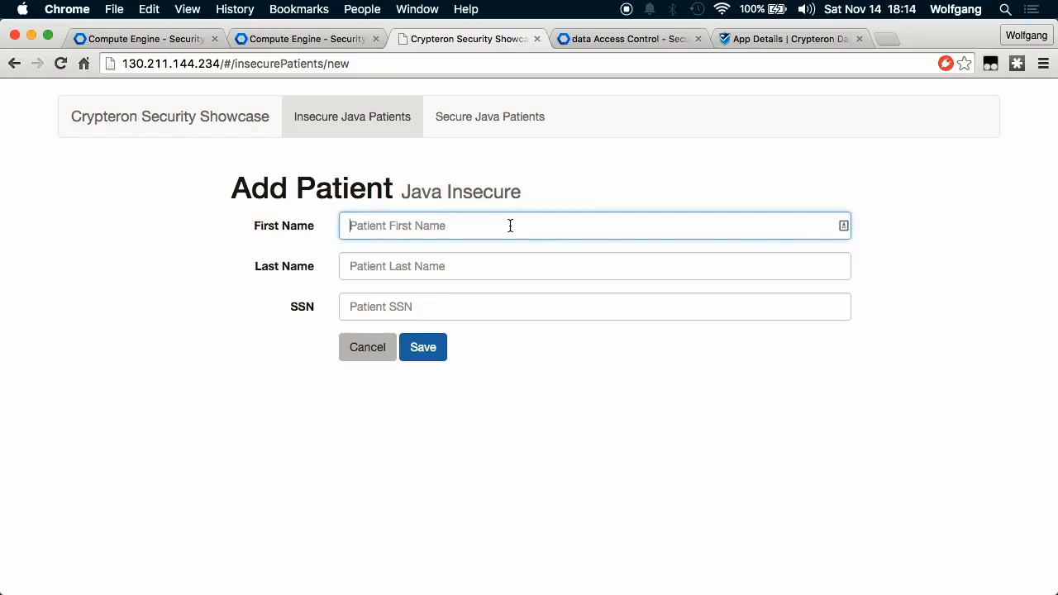
{"action": "type", "text": "Insecure"}
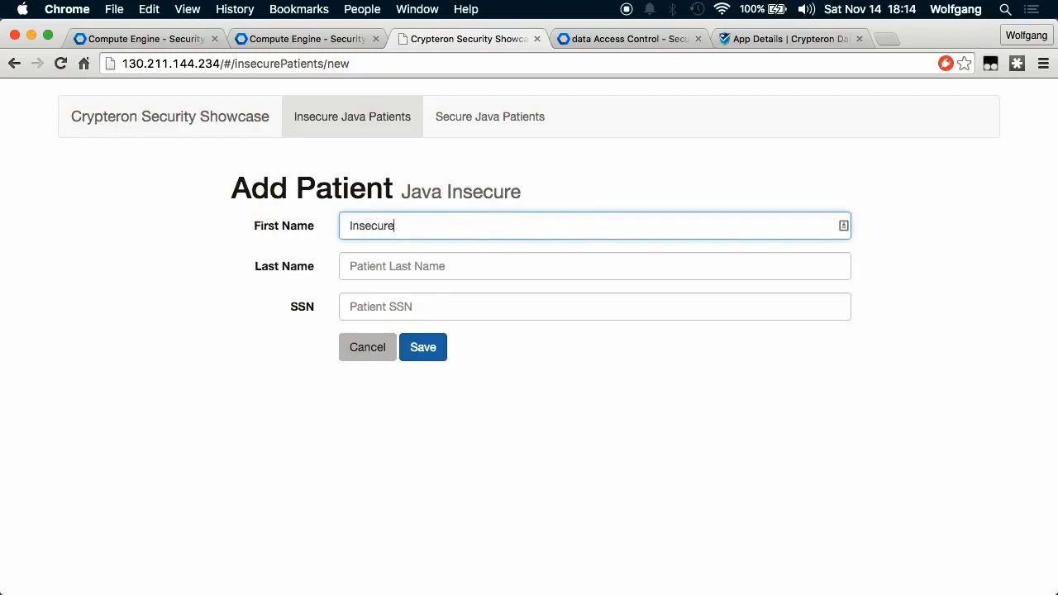
{"action": "key", "text": "Tab"}
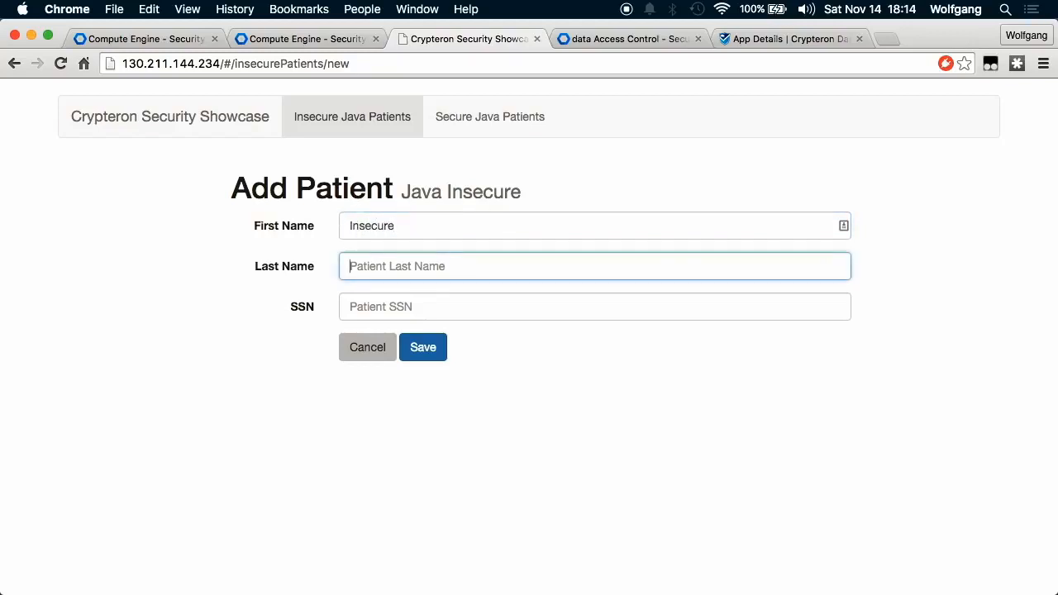
{"action": "type", "text": "Patient"}
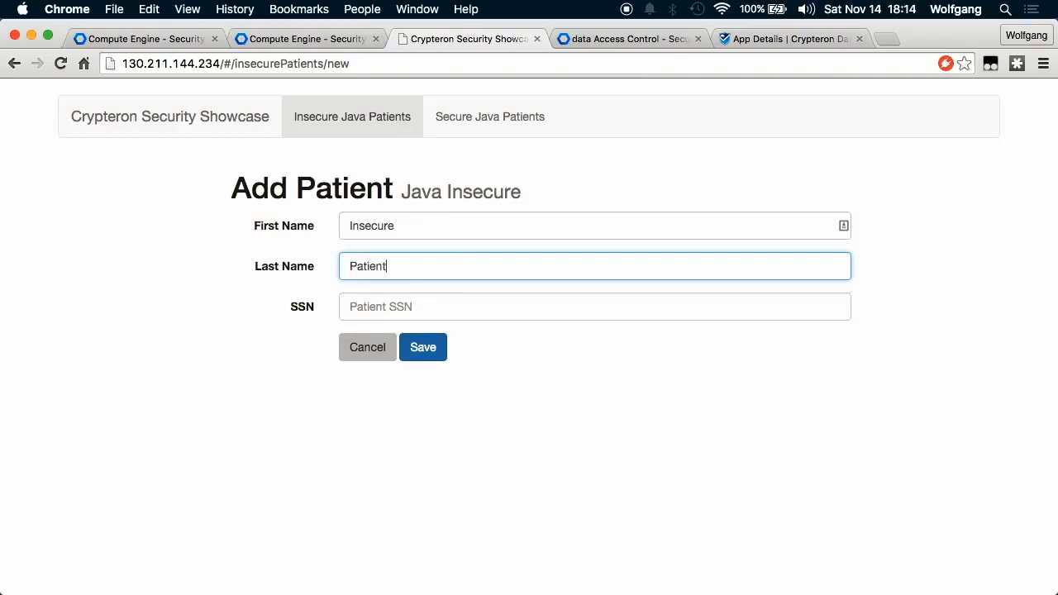
{"action": "key", "text": "Tab"}
{"action": "type", "text": "666-66-6666"}
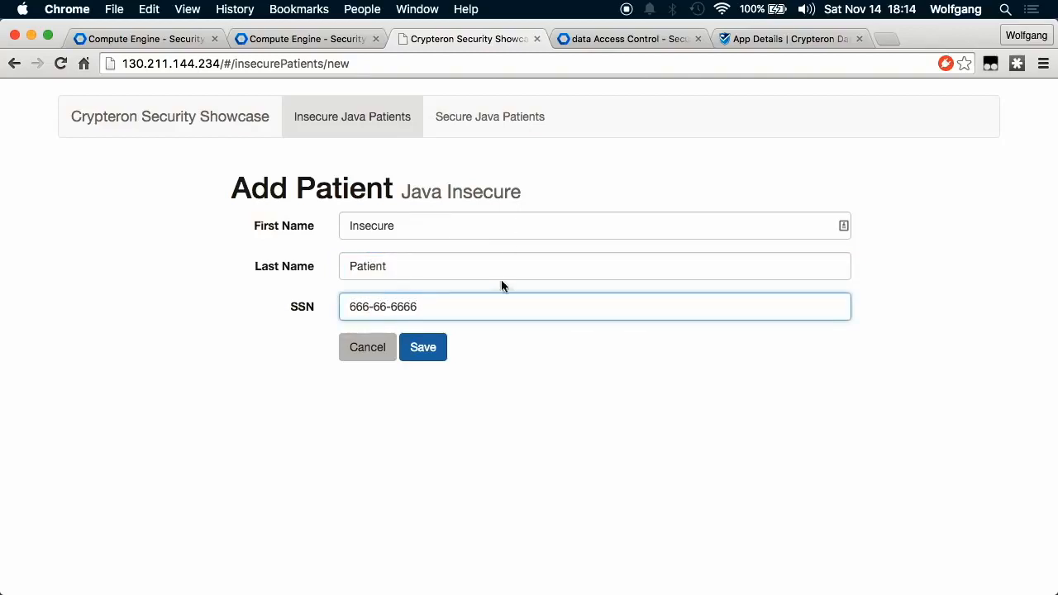
{"action": "left_click", "coordinate": [426, 351]}
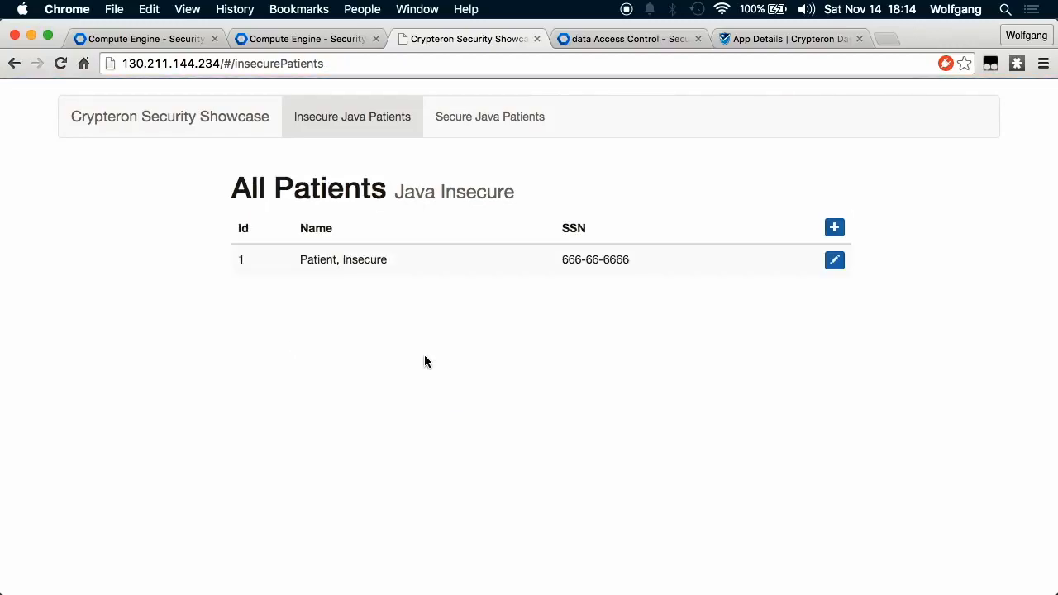
In MySQL Workbench, close the table definition tabs and query all InsecurePatient rows, revealing plaintext data.
{"action": "key", "text": "ctrl+Up"}
{"action": "left_click", "coordinate": [675, 262]}
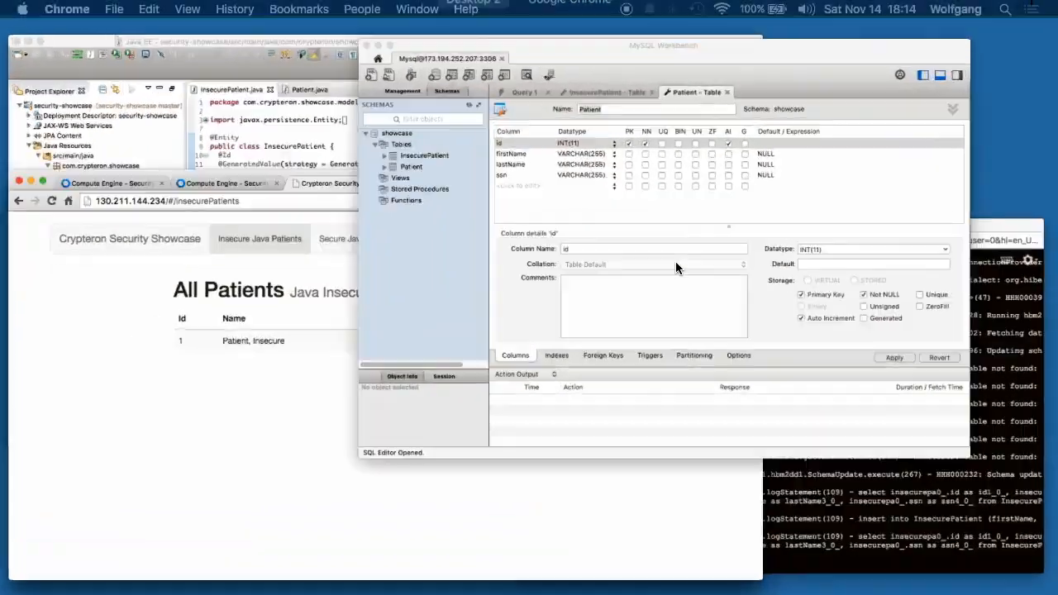
{"action": "left_click", "coordinate": [713, 94]}
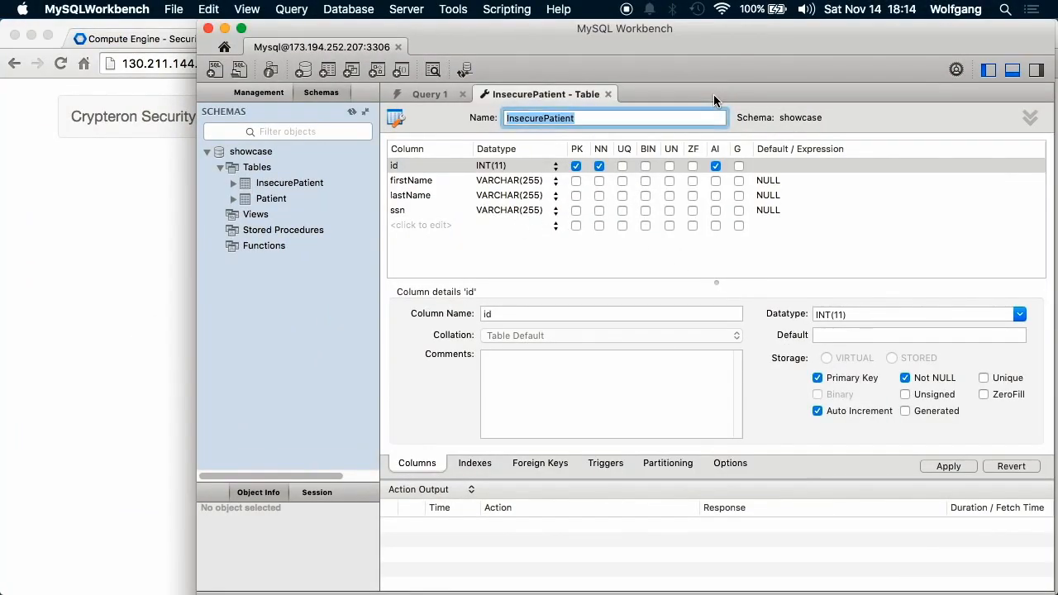
{"action": "left_click", "coordinate": [607, 95]}
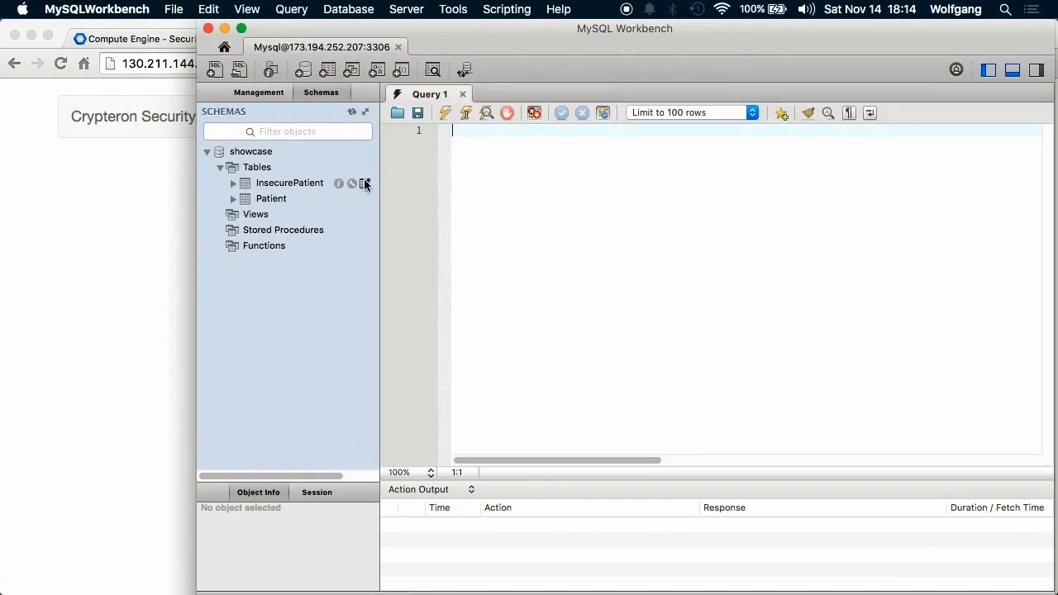
{"action": "left_click", "coordinate": [366, 183]}
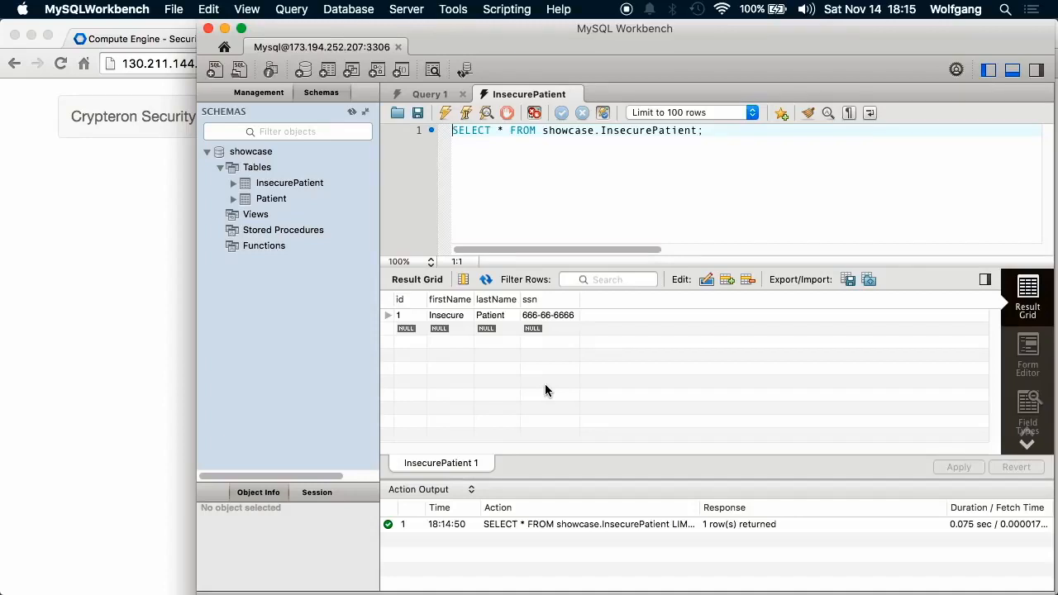
{"action": "left_click", "coordinate": [115, 373]}
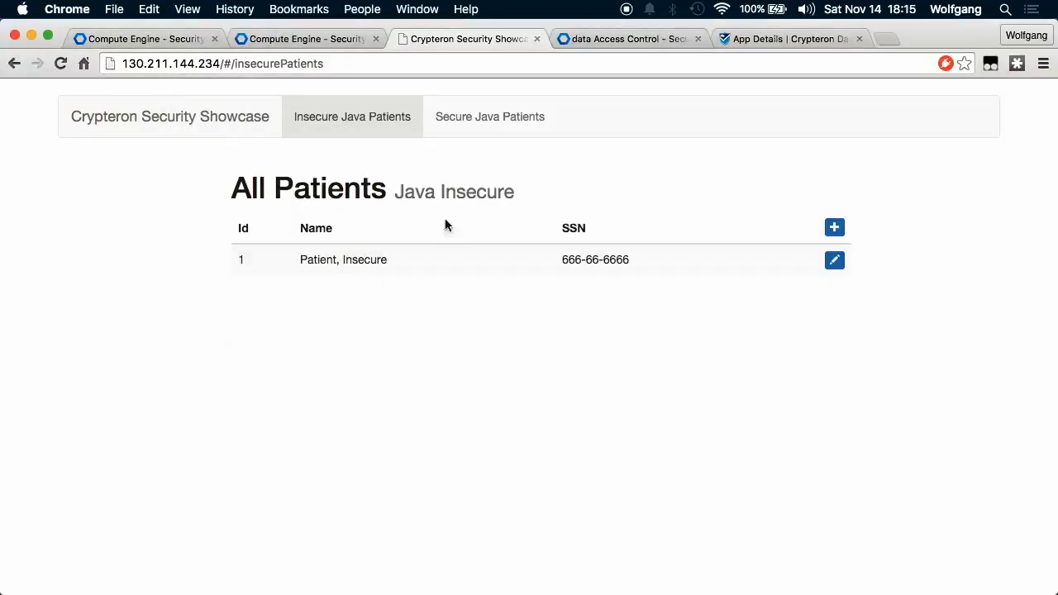
Add a Java Secure patient with a first name, last name and SSN, then return to MySQL Workbench.
{"action": "left_click", "coordinate": [475, 120]}
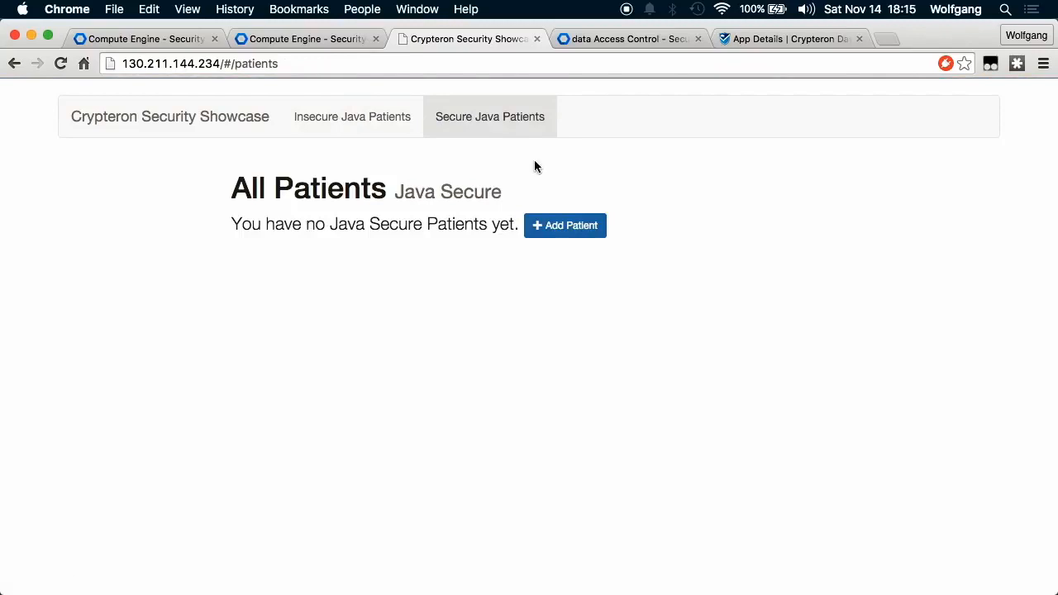
{"action": "left_click", "coordinate": [568, 226]}
{"action": "left_click", "coordinate": [509, 227]}
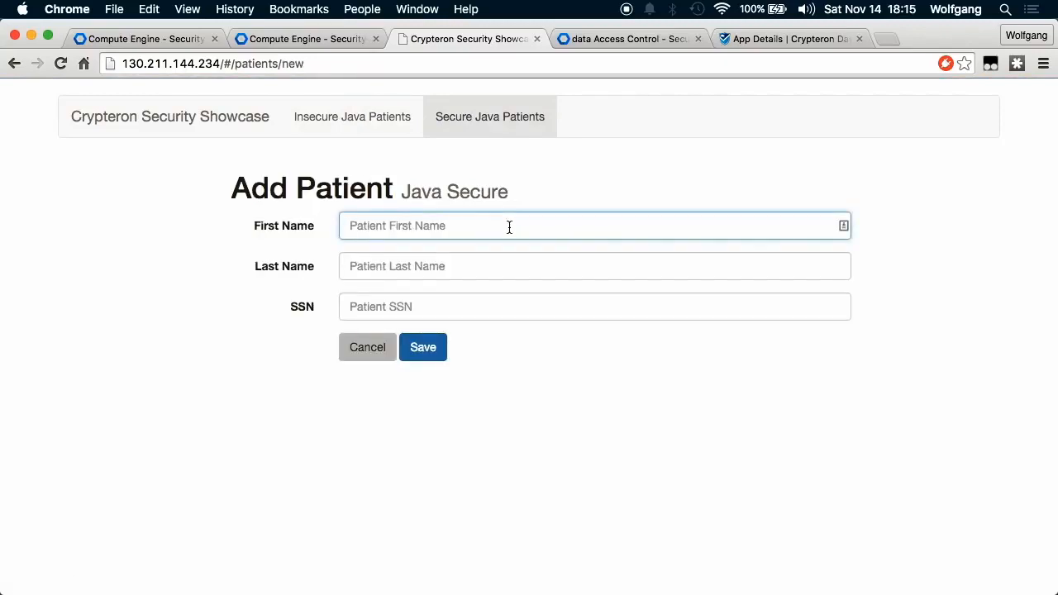
{"action": "key", "text": "Tab"}
{"action": "key", "text": "Tab"}
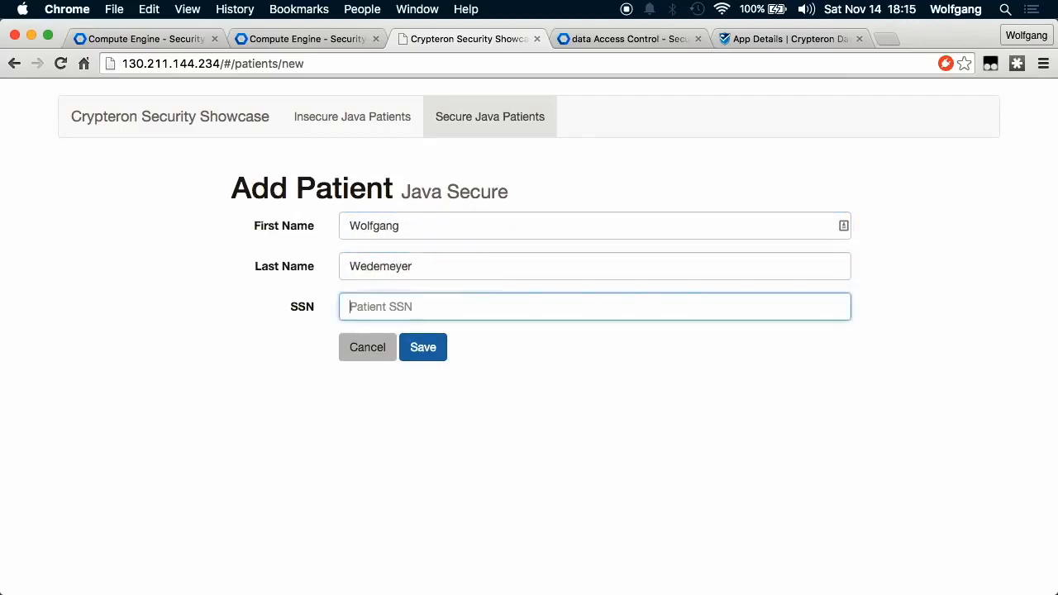
{"action": "type", "text": "123-45-6789"}
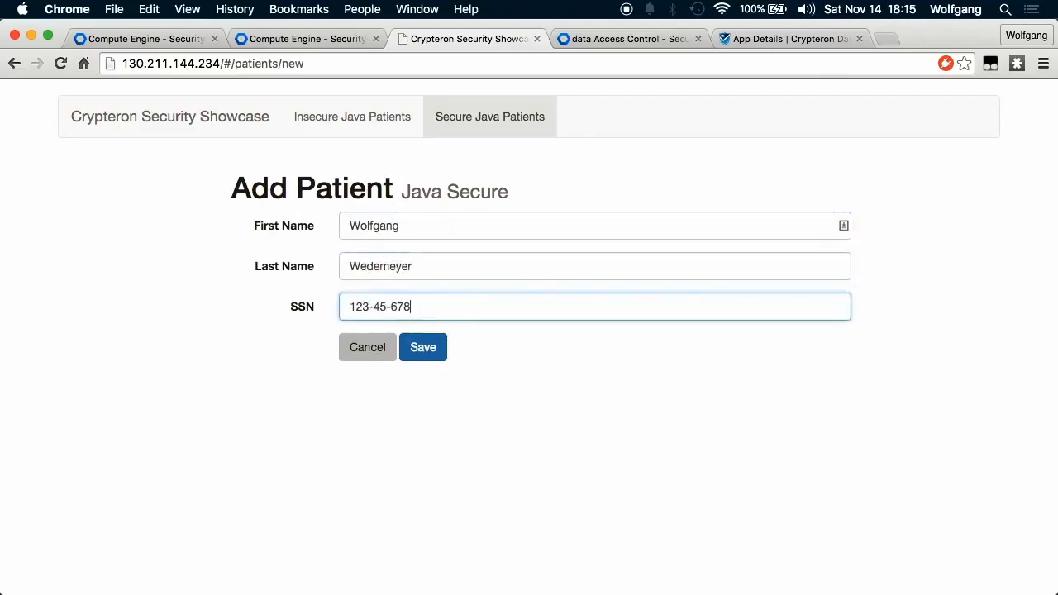
{"action": "left_click", "coordinate": [435, 347]}
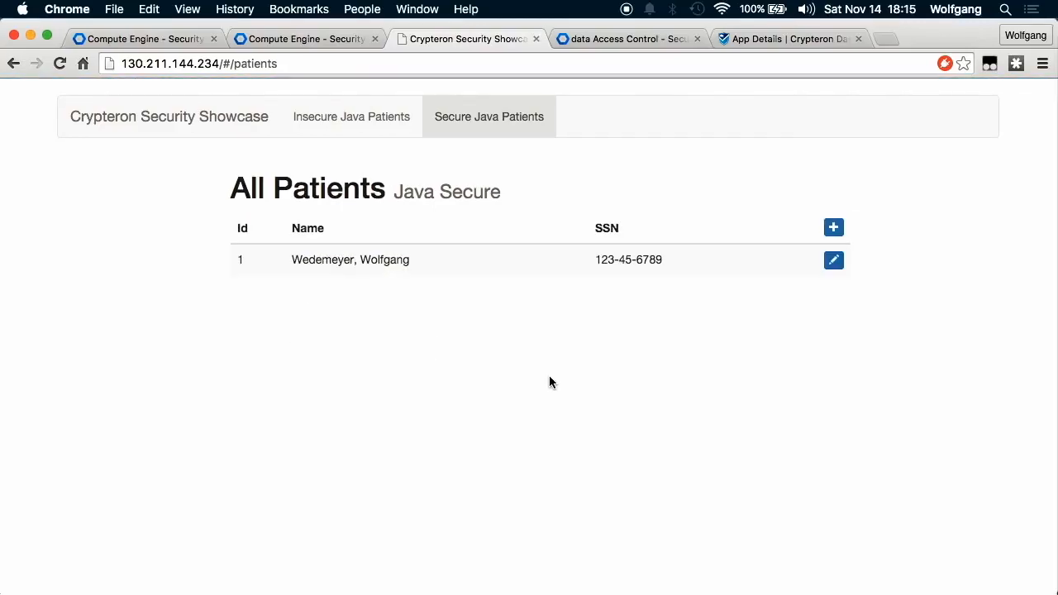
{"action": "key", "text": "ctrl+Up"}
{"action": "left_click", "coordinate": [724, 169]}
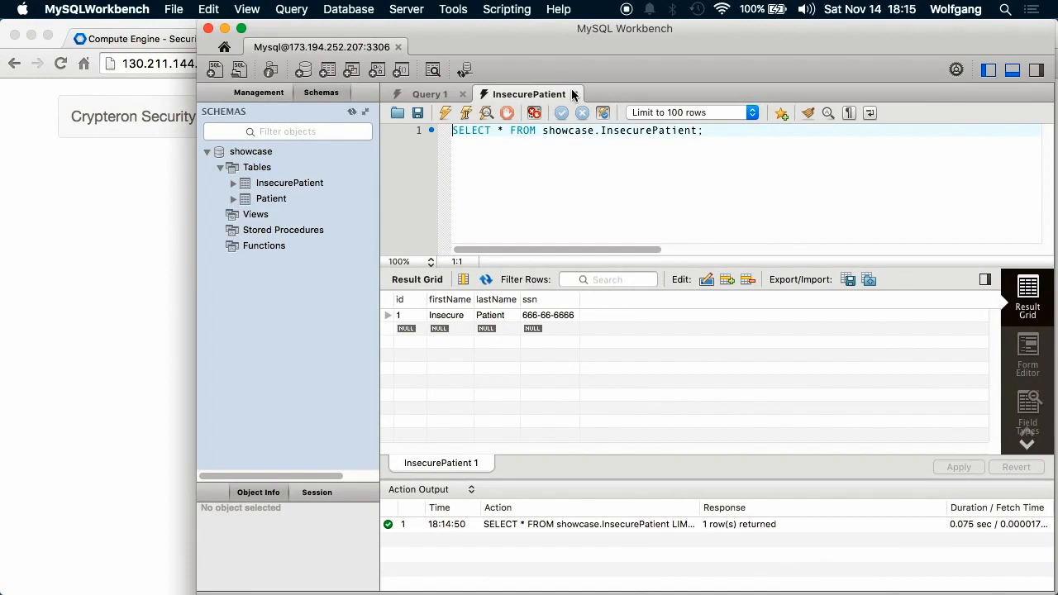
Close the InsecurePatient results and query the Patient table, whose names and SSN appear encrypted.
{"action": "left_click", "coordinate": [575, 94]}
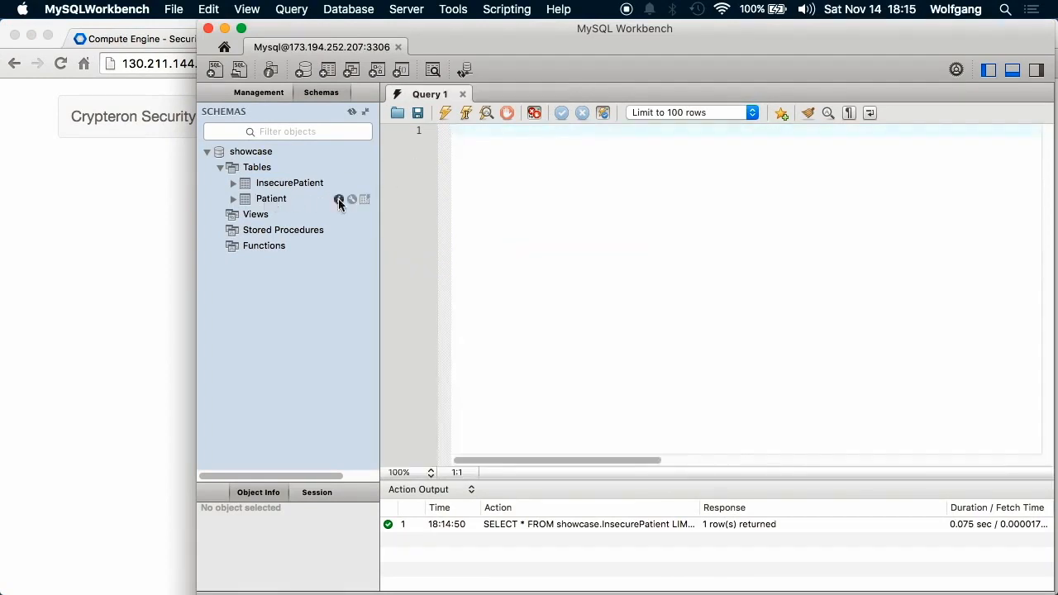
{"action": "left_click", "coordinate": [366, 200]}
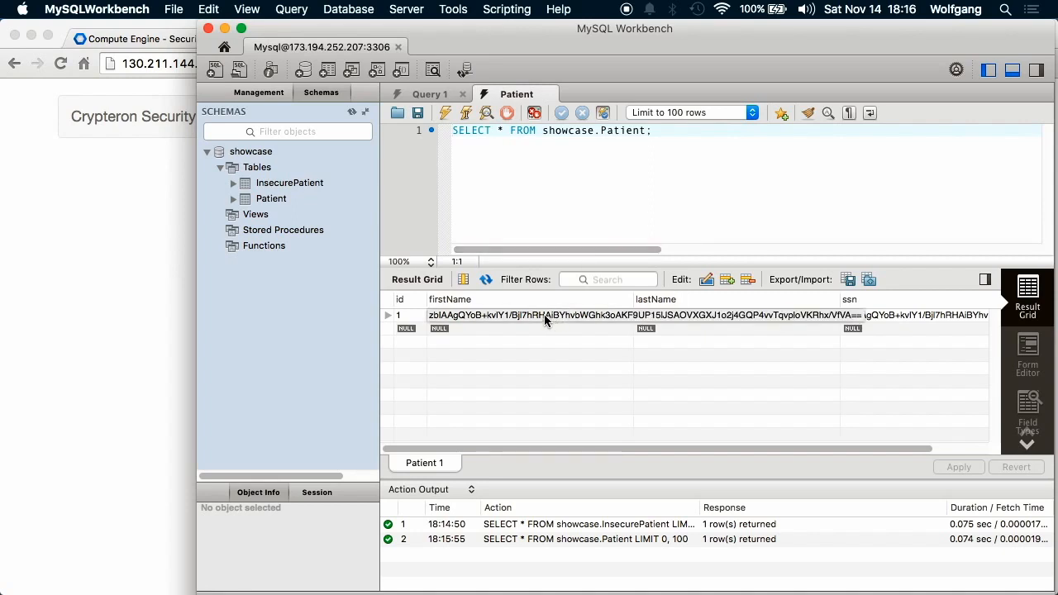
{"action": "left_click", "coordinate": [143, 380]}
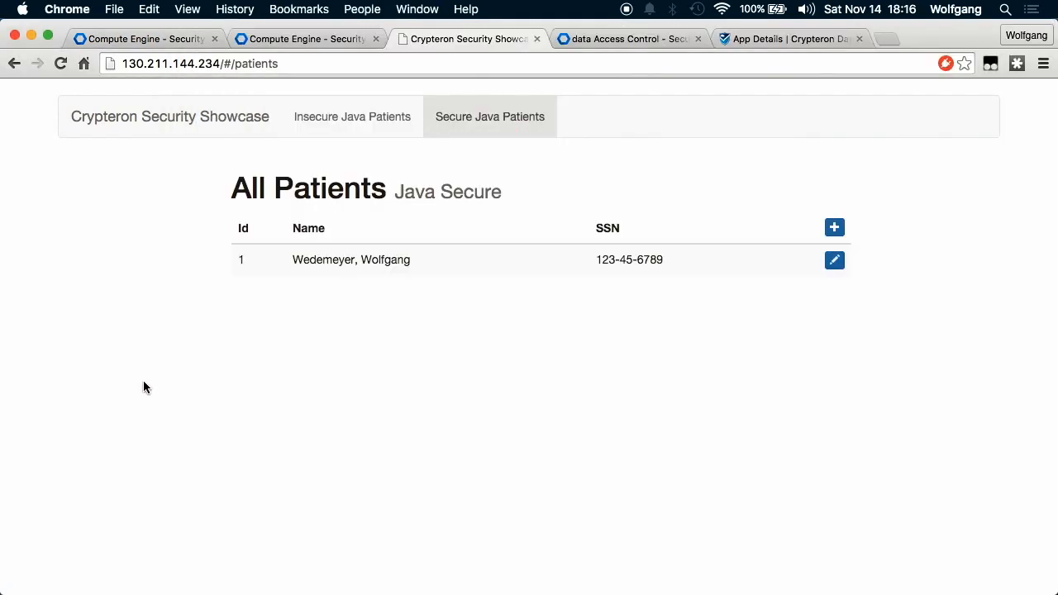
Bring Eclipse to the front and open the Patient.java class source.
{"action": "key", "text": "ctrl+Up"}
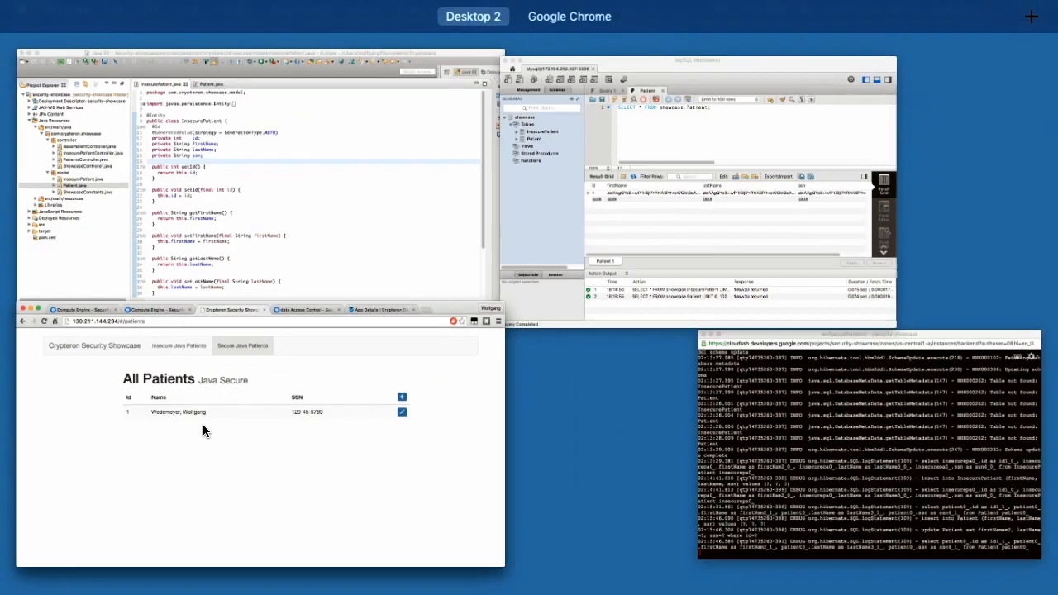
{"action": "left_click", "coordinate": [222, 124]}
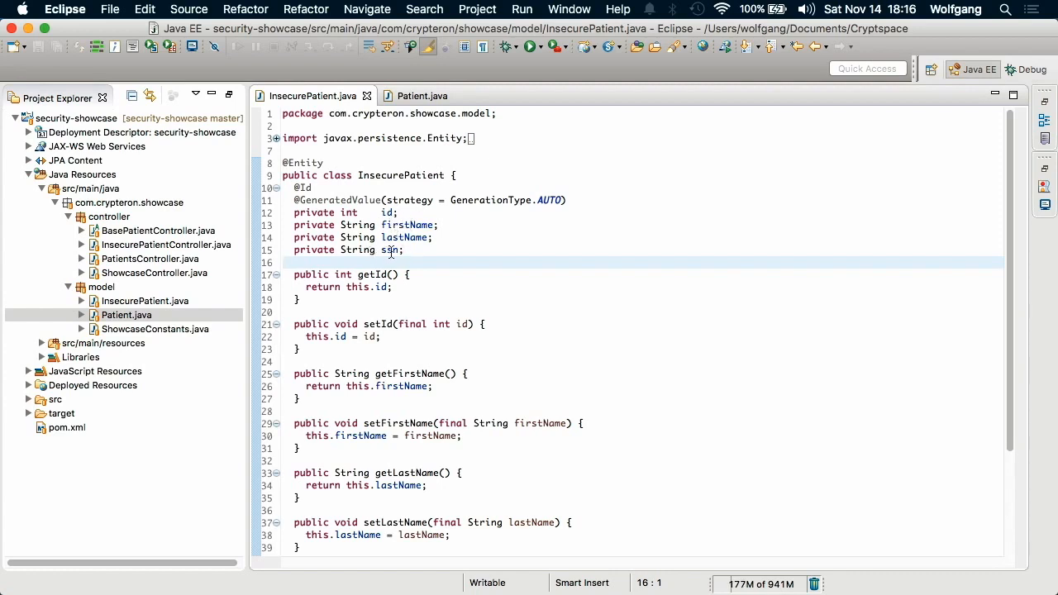
{"action": "left_click", "coordinate": [415, 97]}
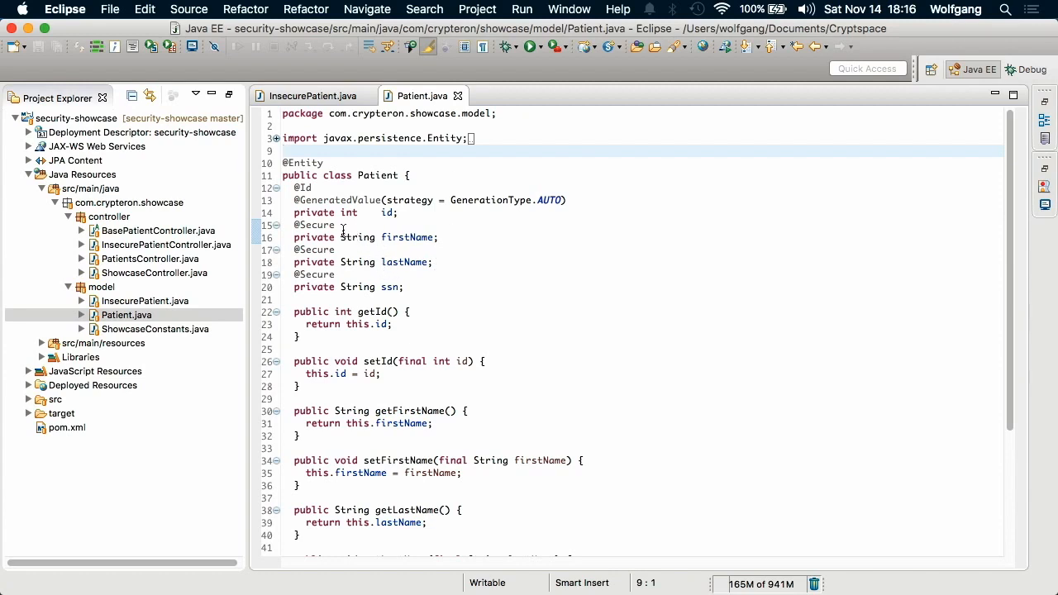
{"action": "mouse_move", "coordinate": [307, 228]}
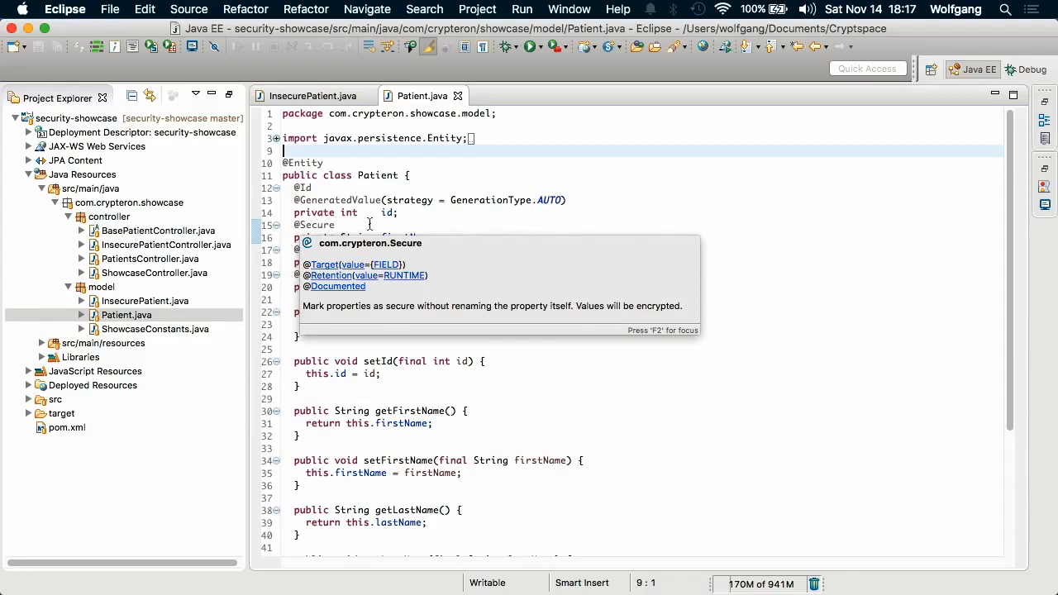
{"action": "mouse_move", "coordinate": [559, 243]}
{"action": "left_click", "coordinate": [437, 227]}
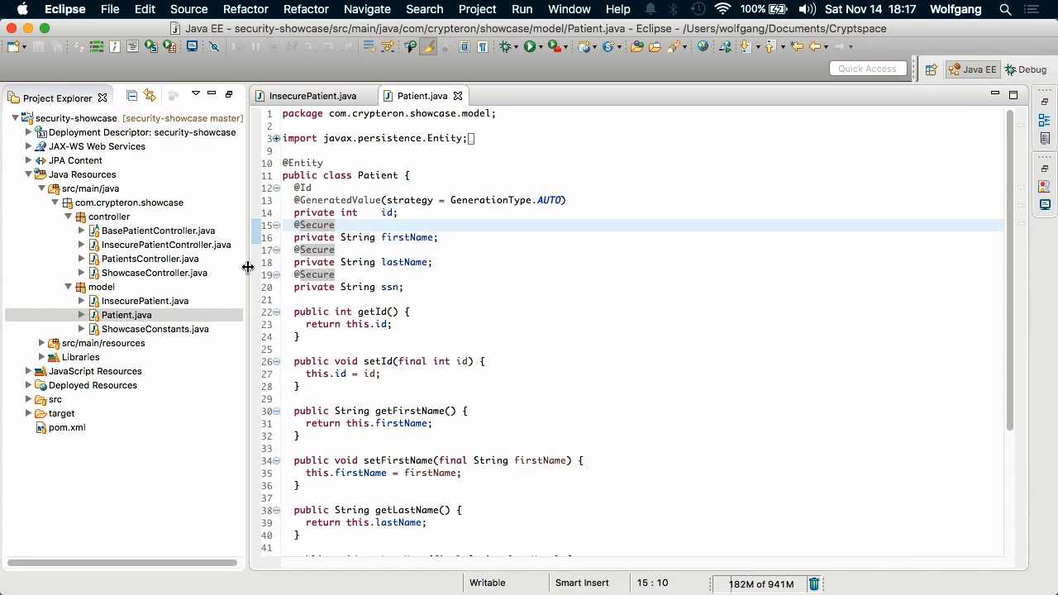
{"action": "double_click", "coordinate": [153, 246]}
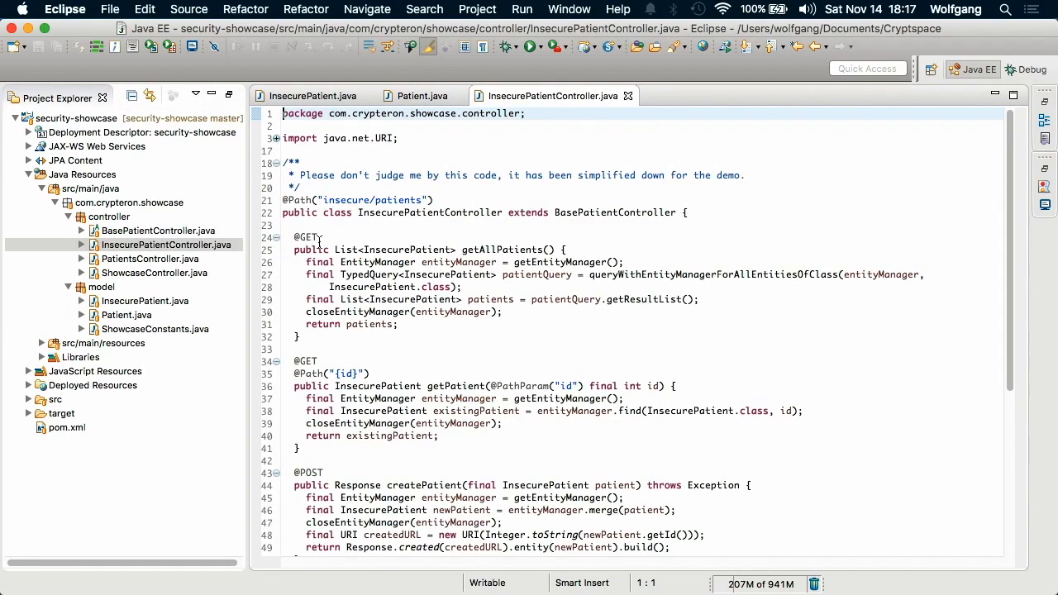
{"action": "left_click_drag", "start_coordinate": [438, 201], "coordinate": [254, 199]}
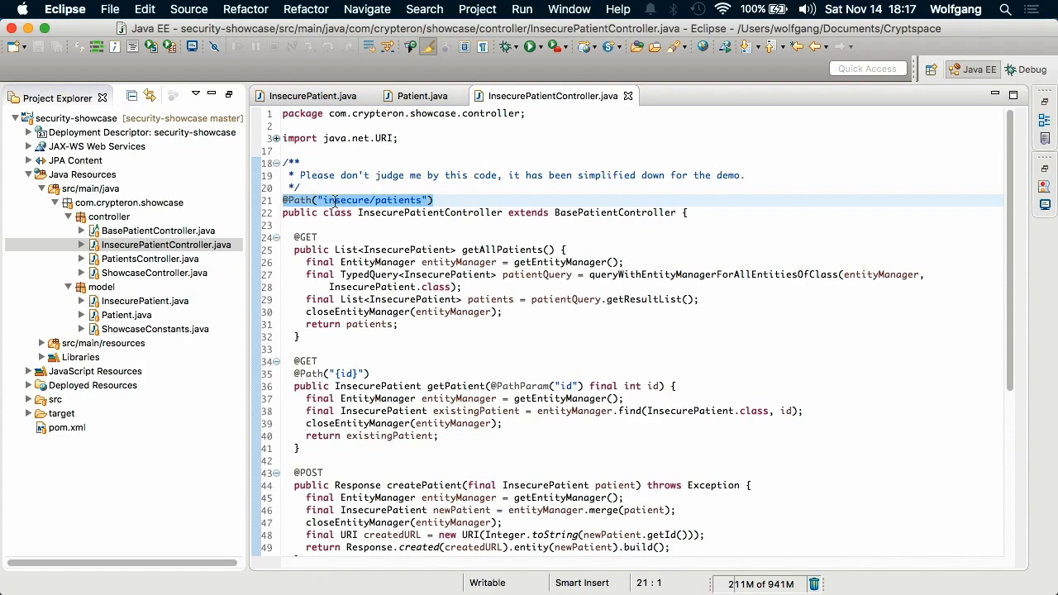
{"action": "double_click", "coordinate": [162, 260]}
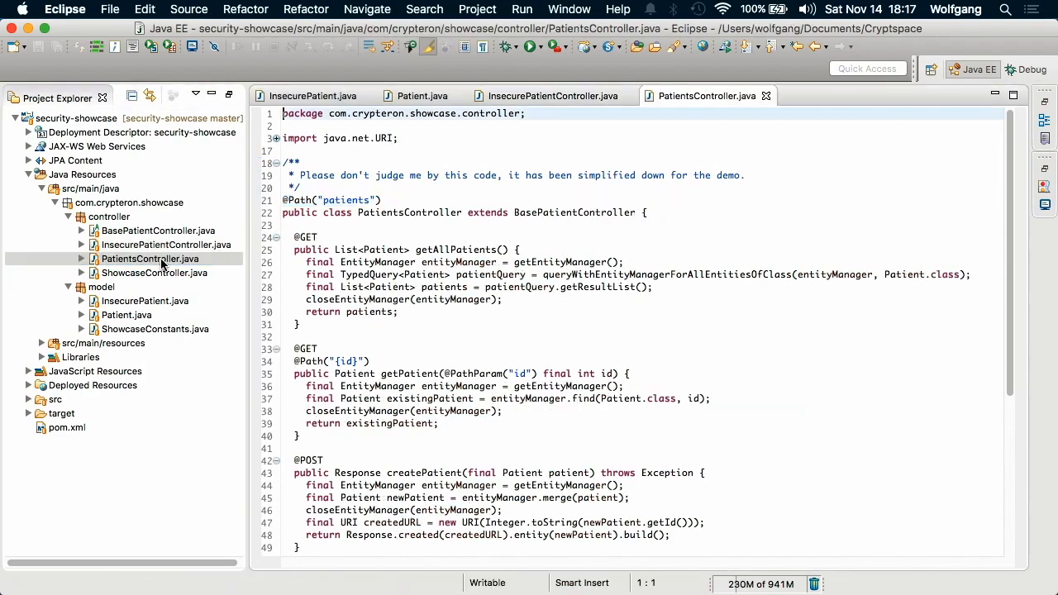
{"action": "left_click", "coordinate": [405, 200]}
{"action": "key", "text": "shift+Home"}
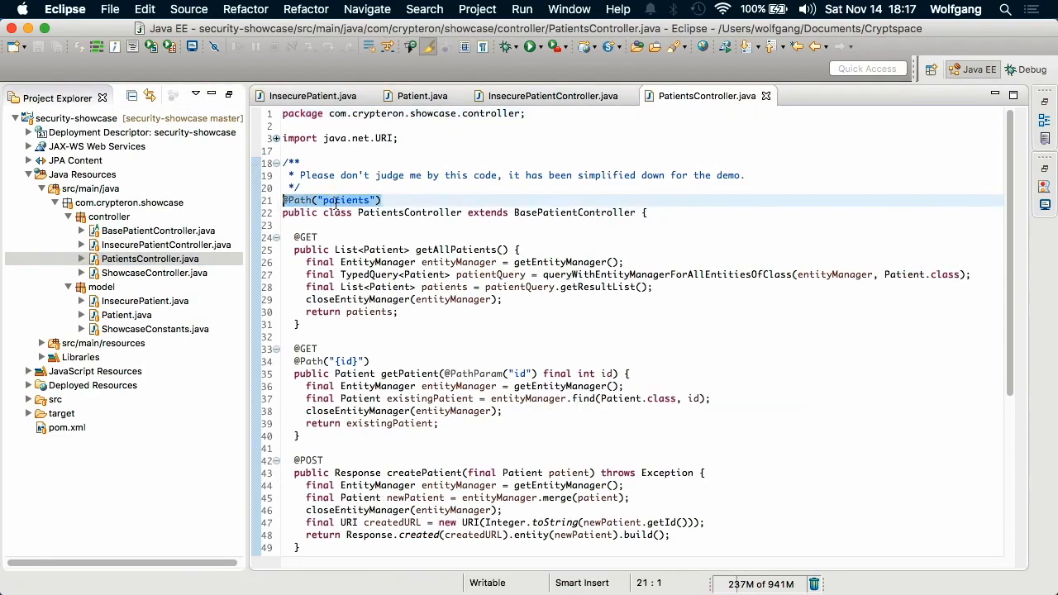
Compare the InsecurePatient and Patient return types of getAllPatients, then review InsecurePatientController's handlers.
{"action": "left_click", "coordinate": [574, 94]}
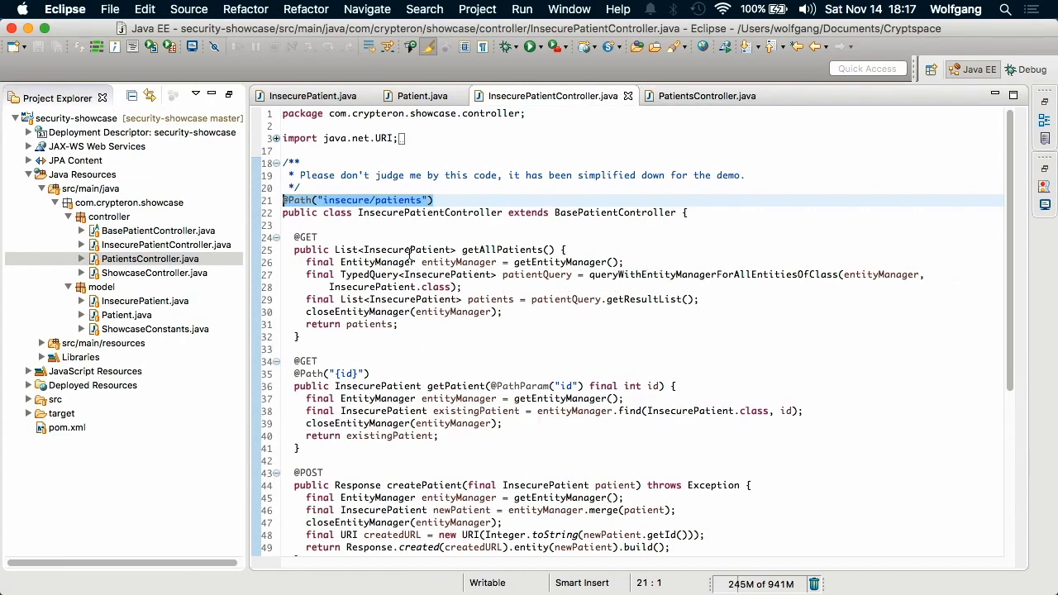
{"action": "double_click", "coordinate": [401, 251]}
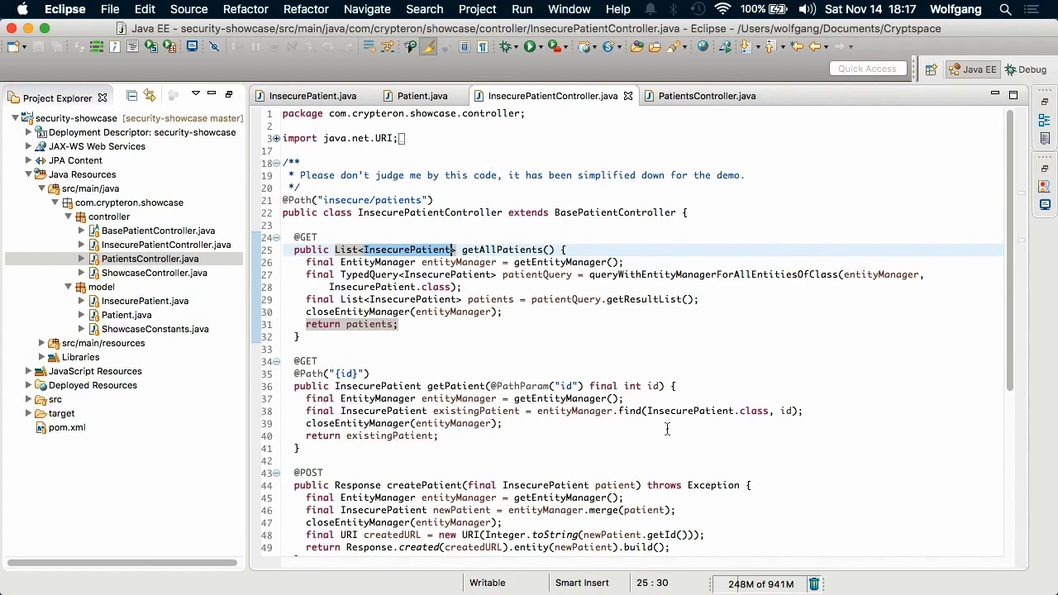
{"action": "left_click", "coordinate": [693, 97]}
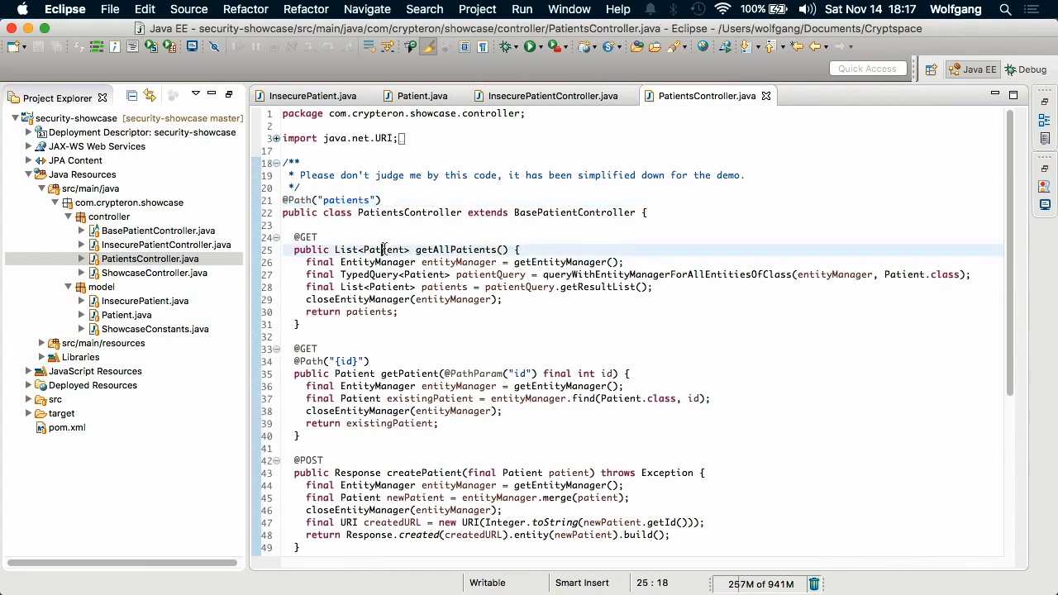
{"action": "double_click", "coordinate": [384, 250]}
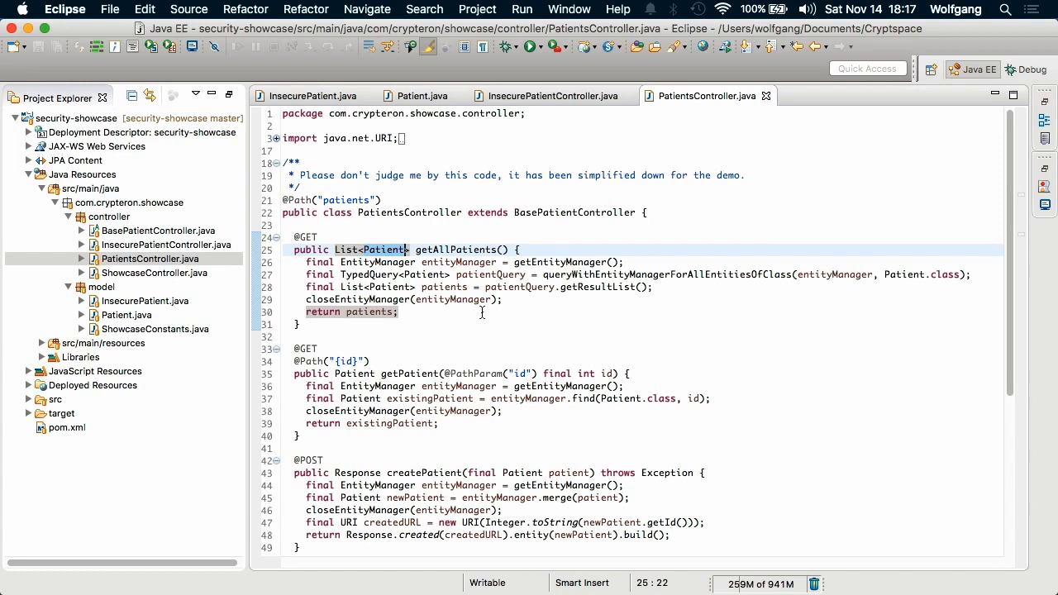
{"action": "left_click", "coordinate": [540, 100]}
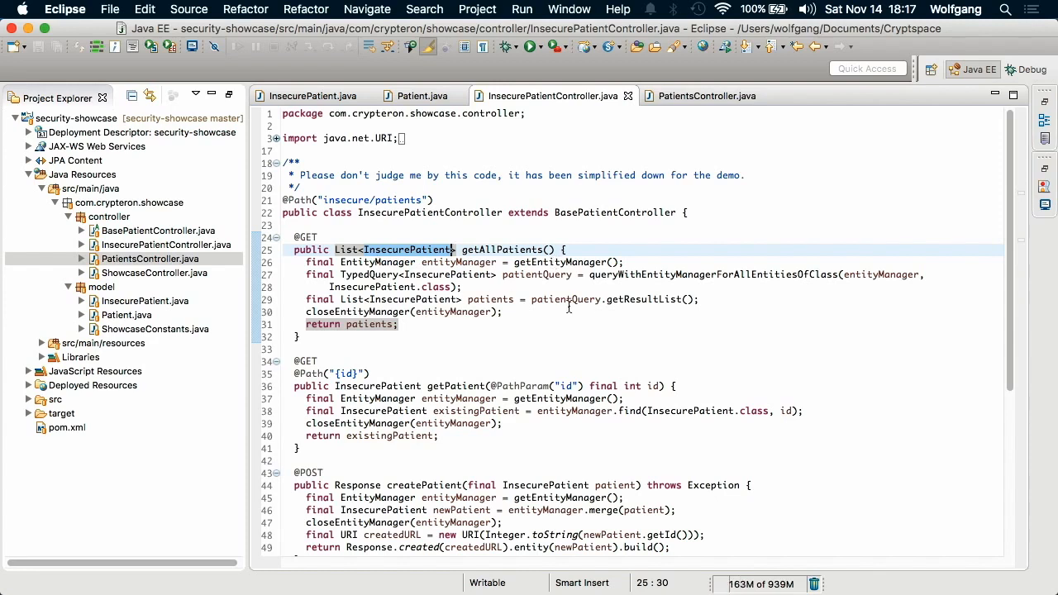
{"action": "scroll", "coordinate": [572, 306], "scroll_direction": "down", "scroll_amount": 5}
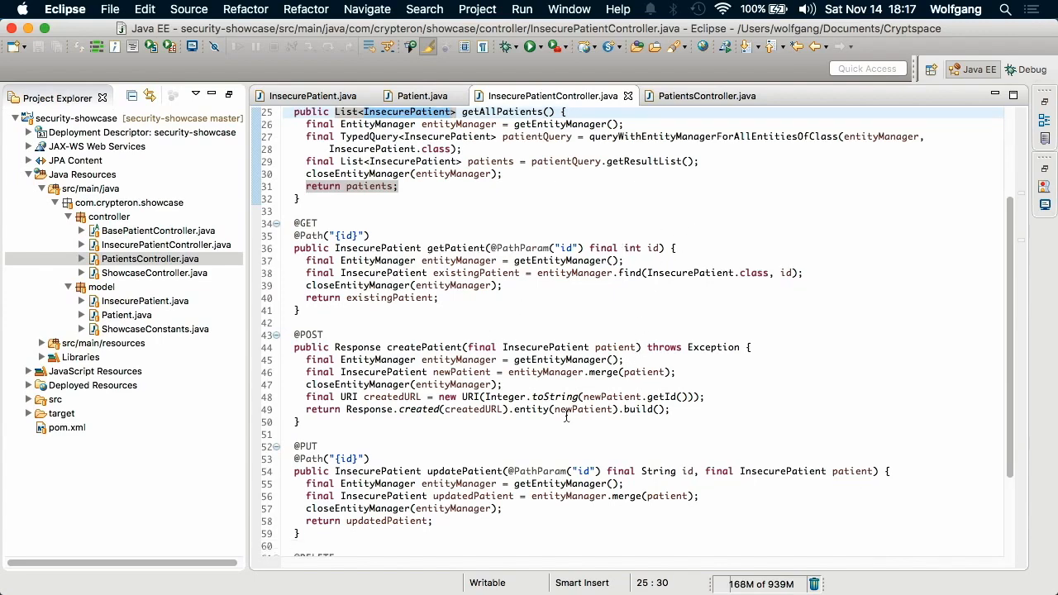
{"action": "scroll", "coordinate": [562, 418], "scroll_direction": "down", "scroll_amount": 5}
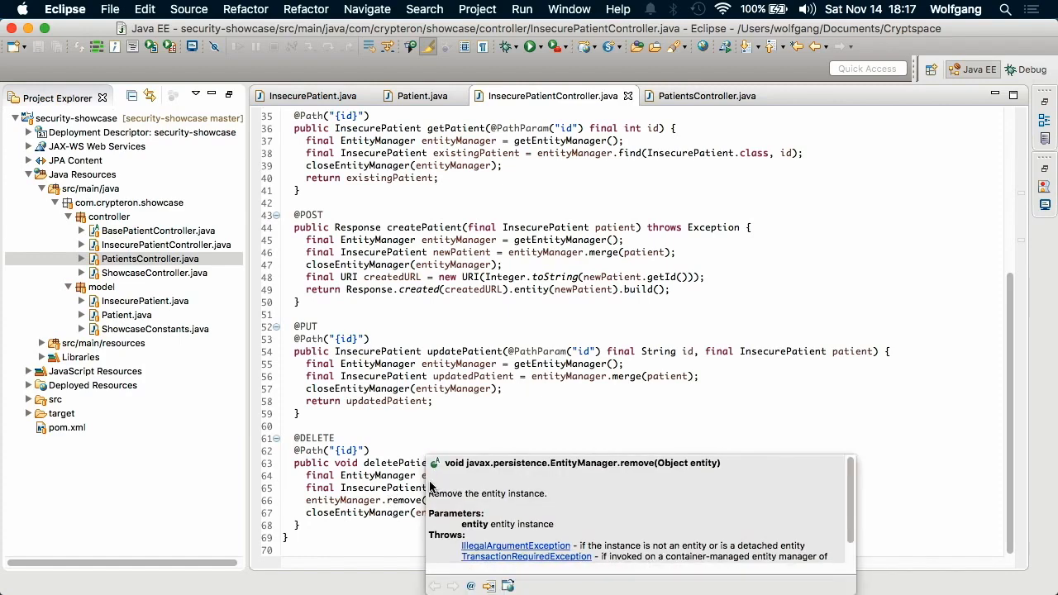
{"action": "scroll", "coordinate": [385, 475], "scroll_direction": "up", "scroll_amount": 15}
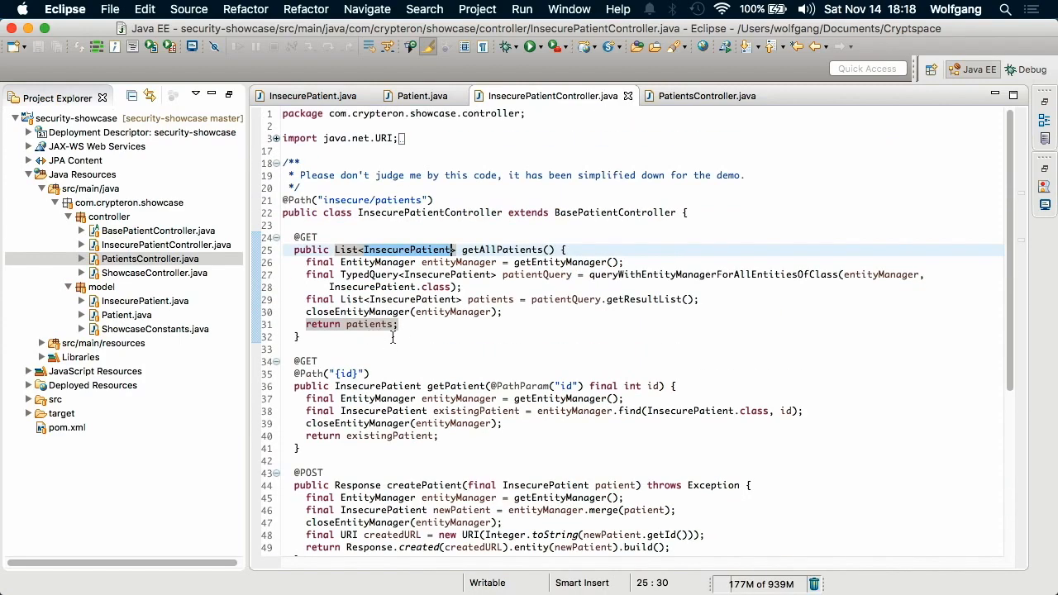